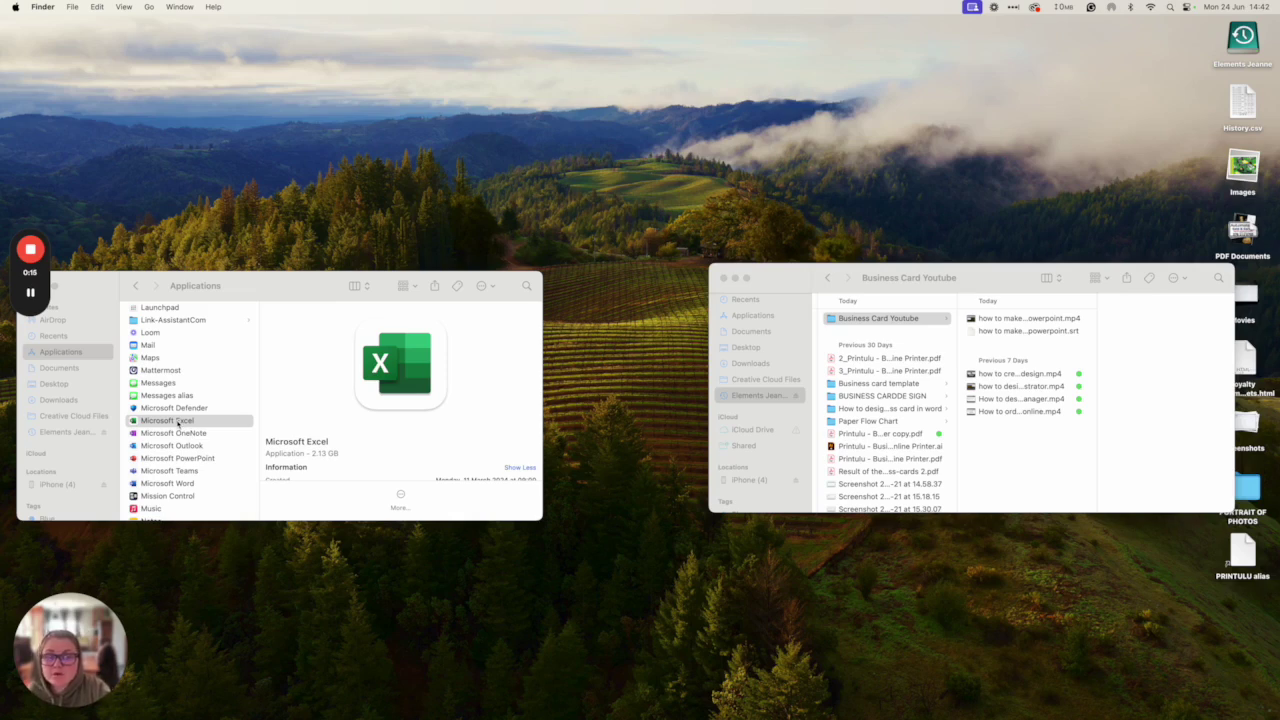
Select Microsoft Excel in the Finder Applications folder.
left_click(178, 423)
Launch Excel and create a new blank workbook.
double_click(178, 423)
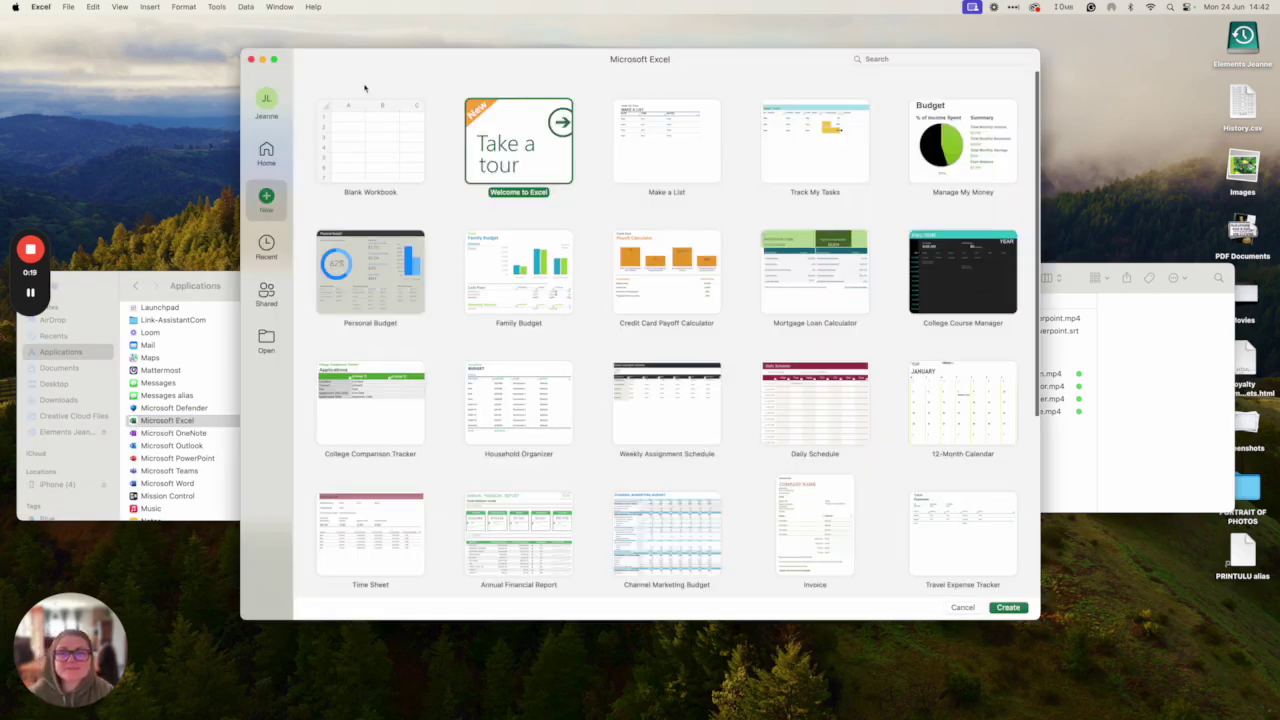
left_click(377, 117)
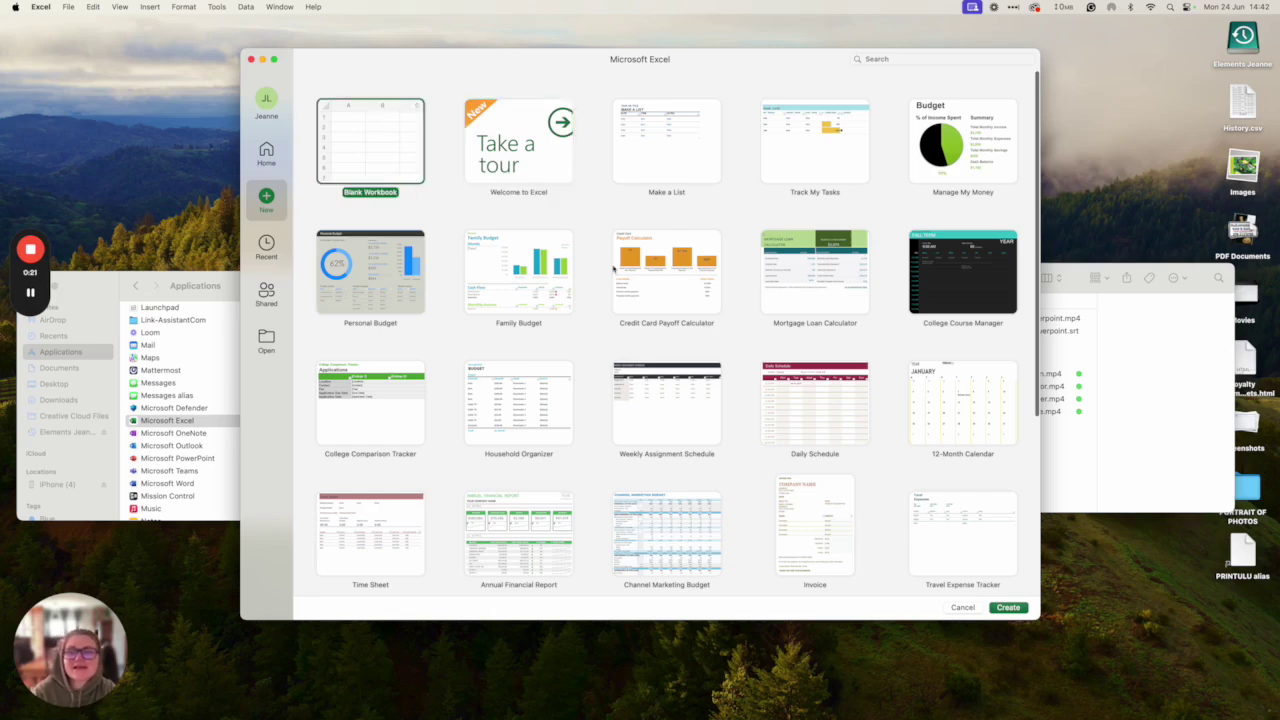
left_click(1013, 607)
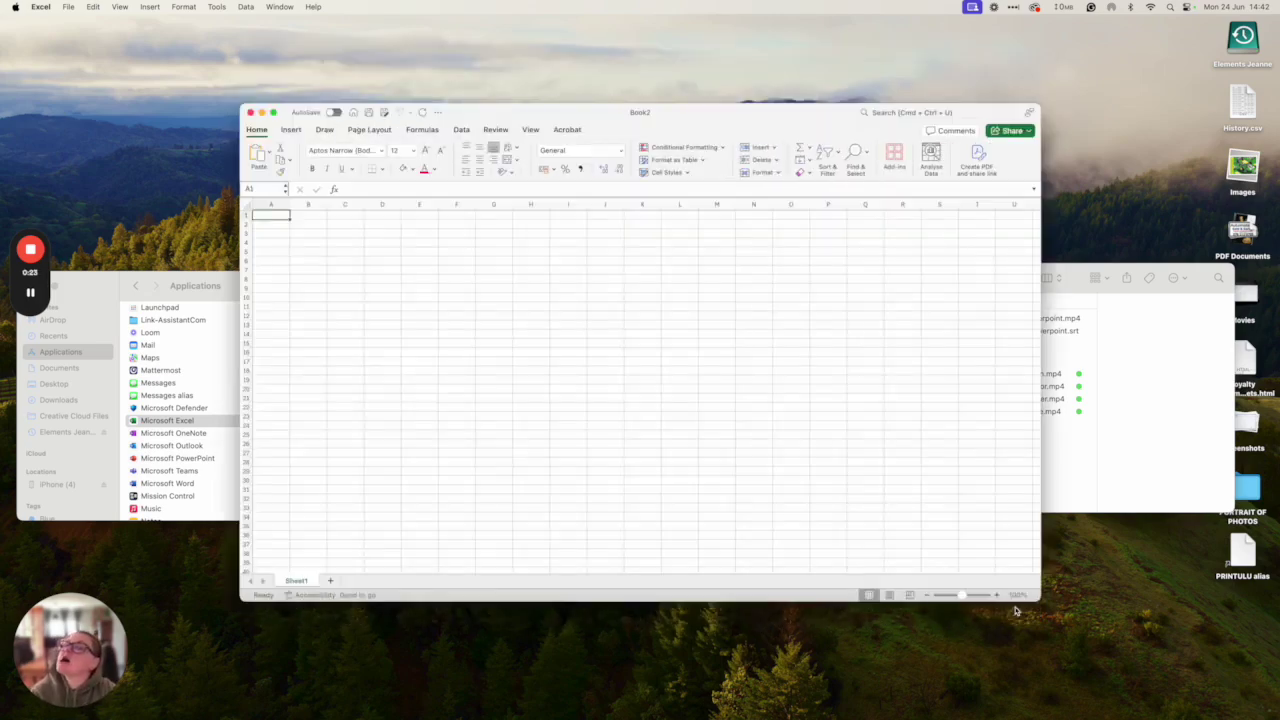
Switch the workbook to Page Layout view and select column A.
left_click(529, 130)
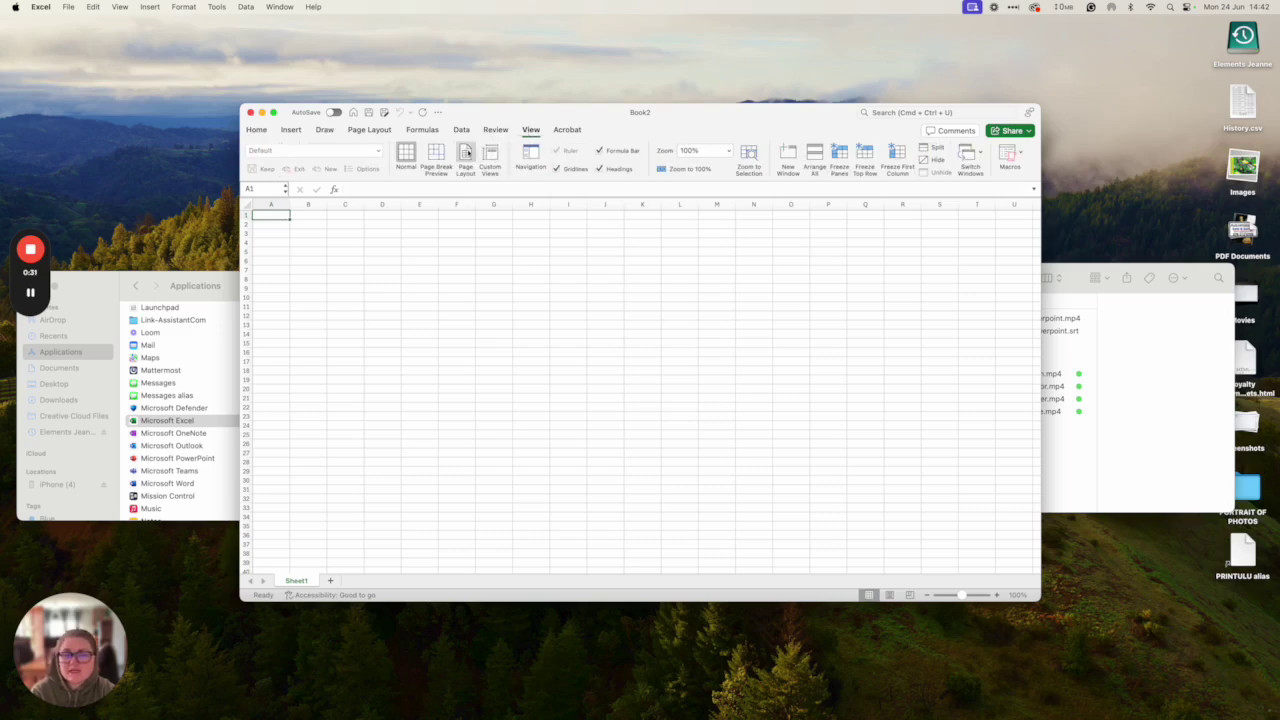
left_click(469, 152)
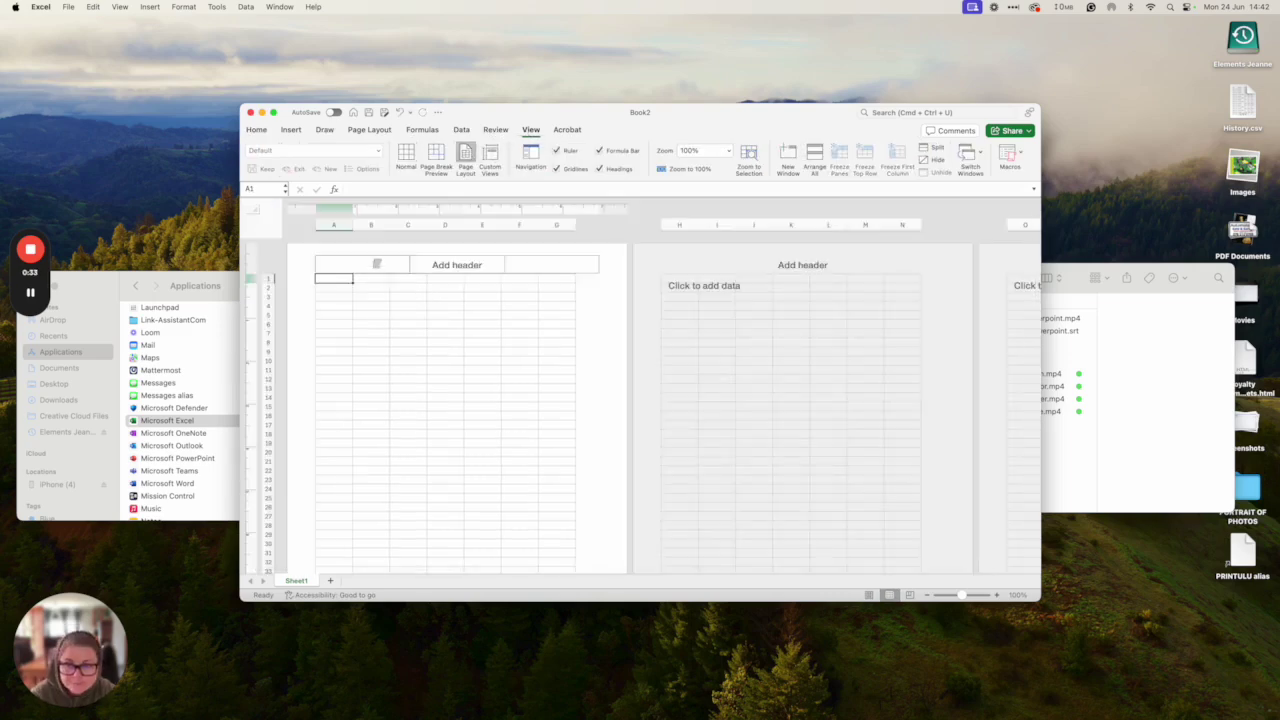
left_click(332, 223)
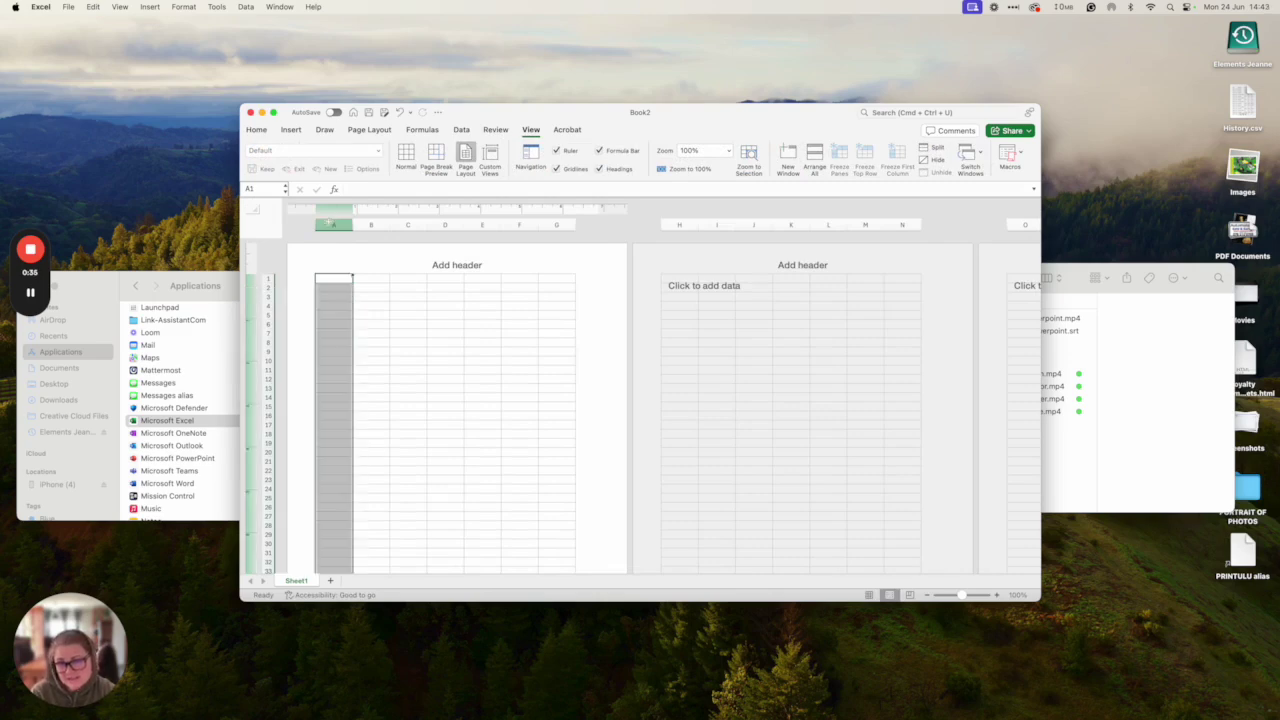
Set column A's width to 96 mm.
right_click(331, 224)
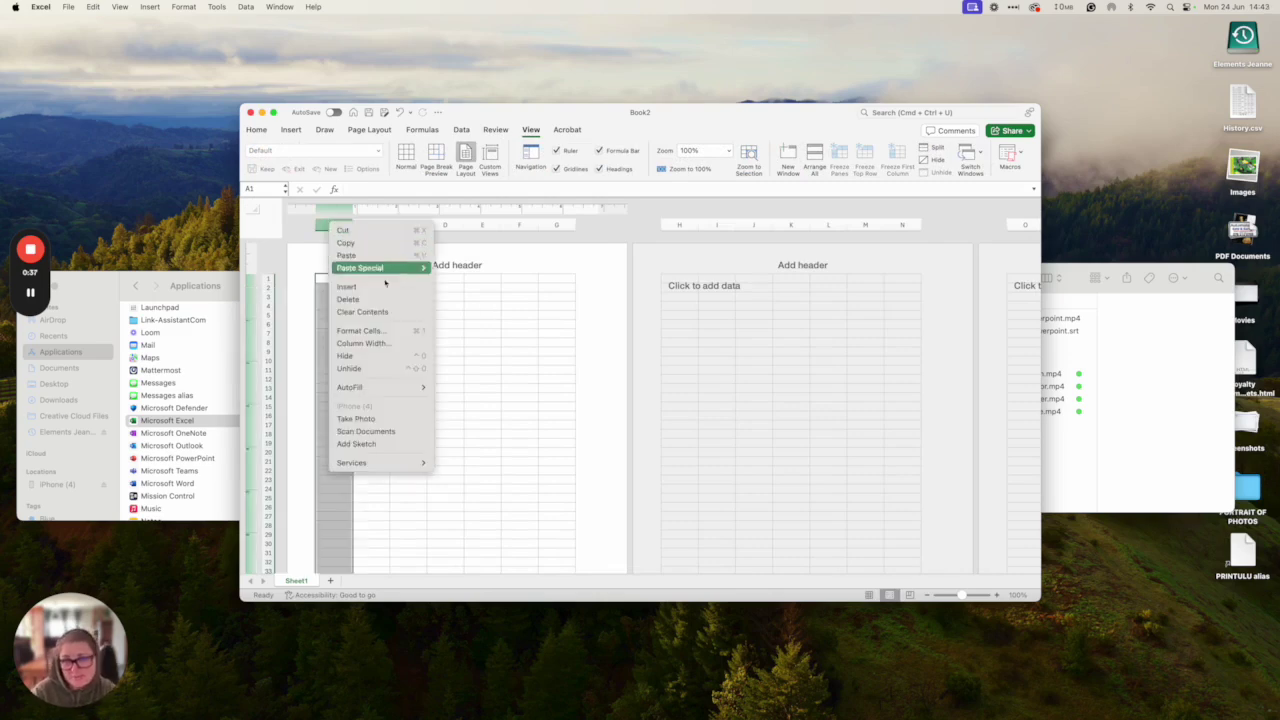
left_click(374, 345)
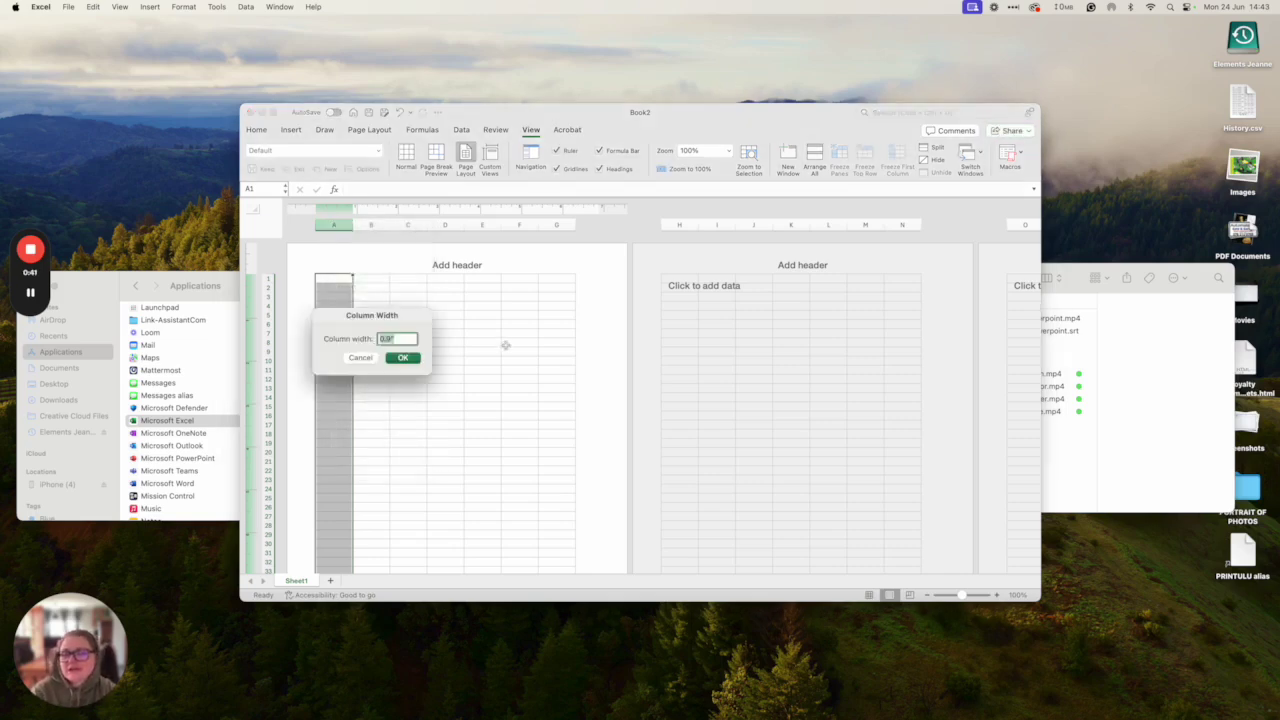
type("9")
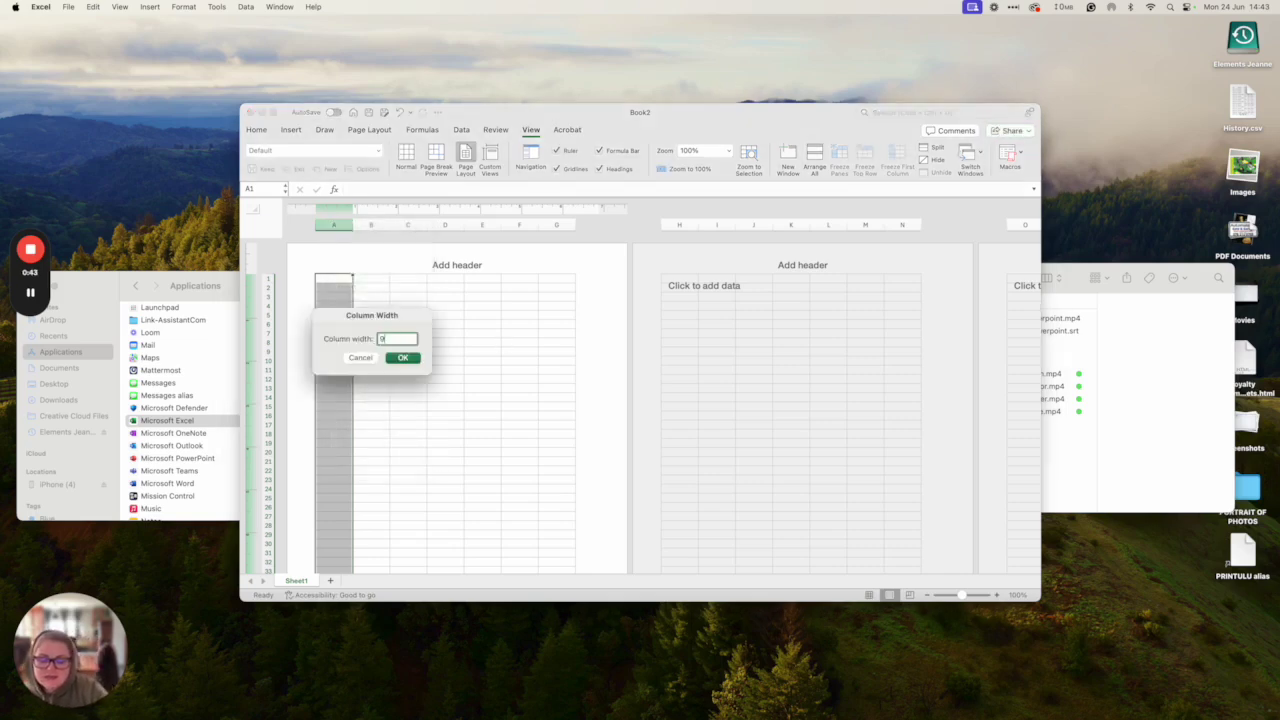
type("6mm")
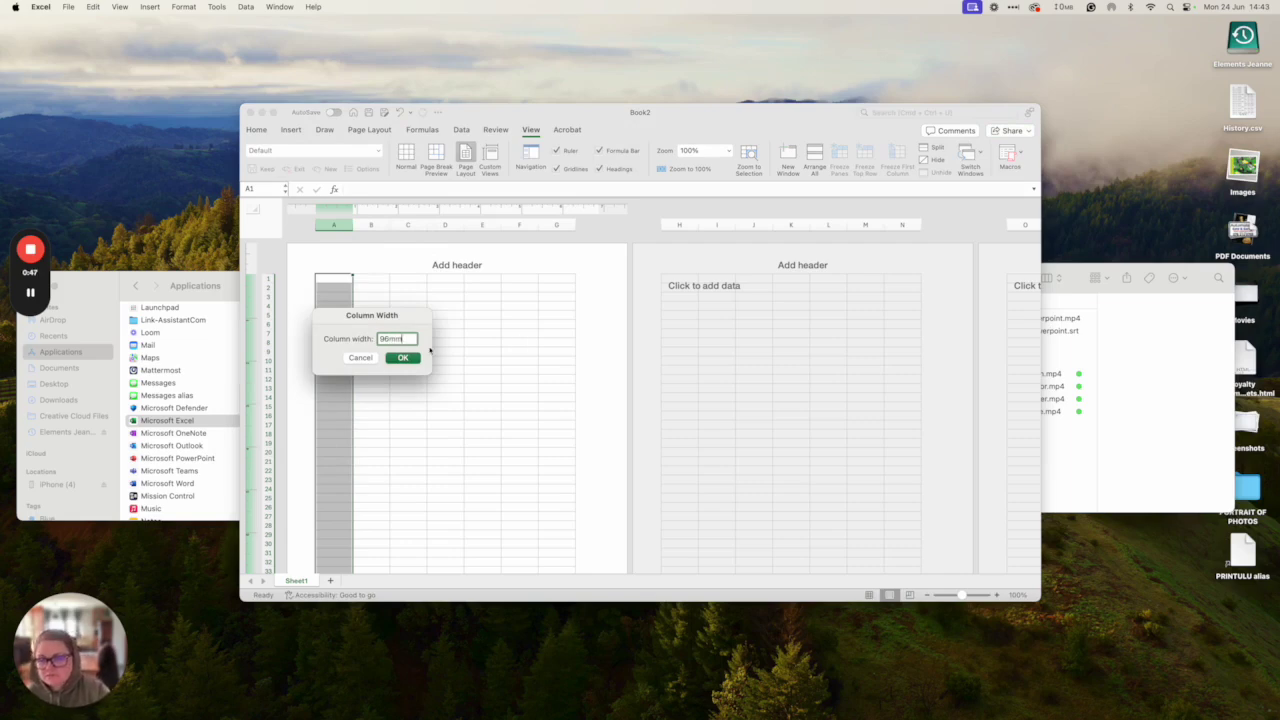
left_click(414, 356)
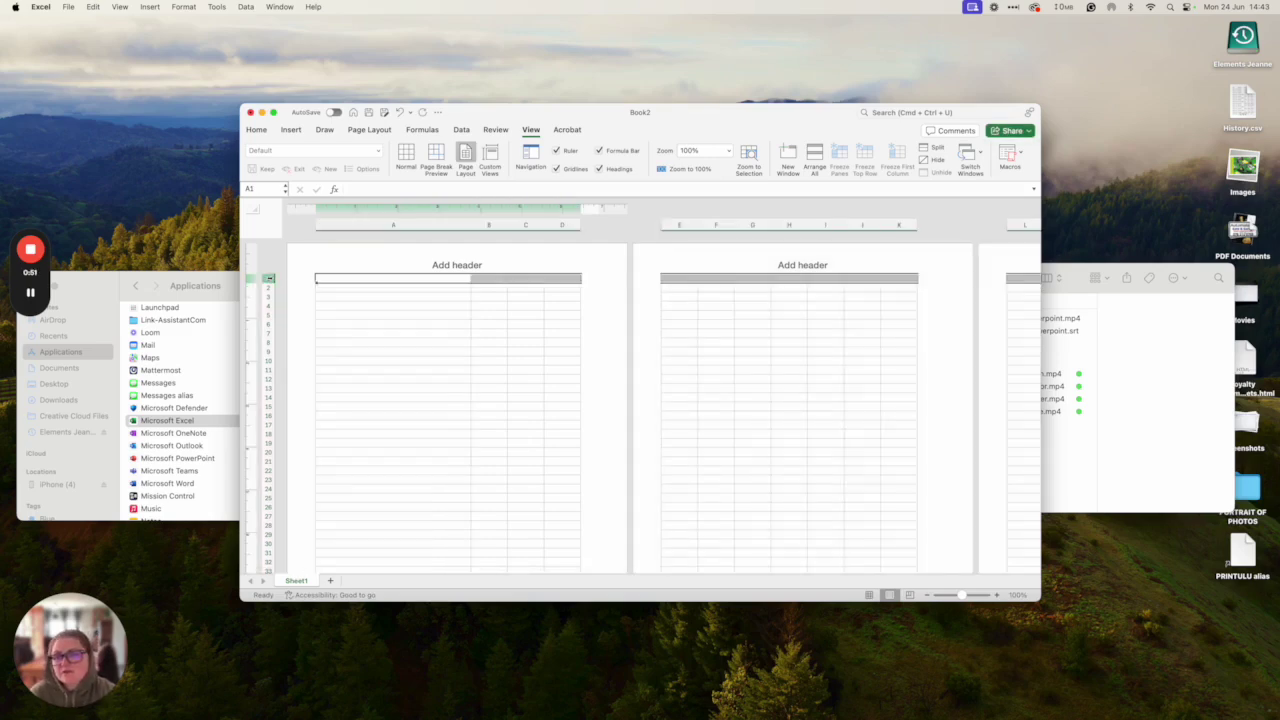
Set row 1's height to 56 mm.
right_click(269, 278)
left_click(297, 400)
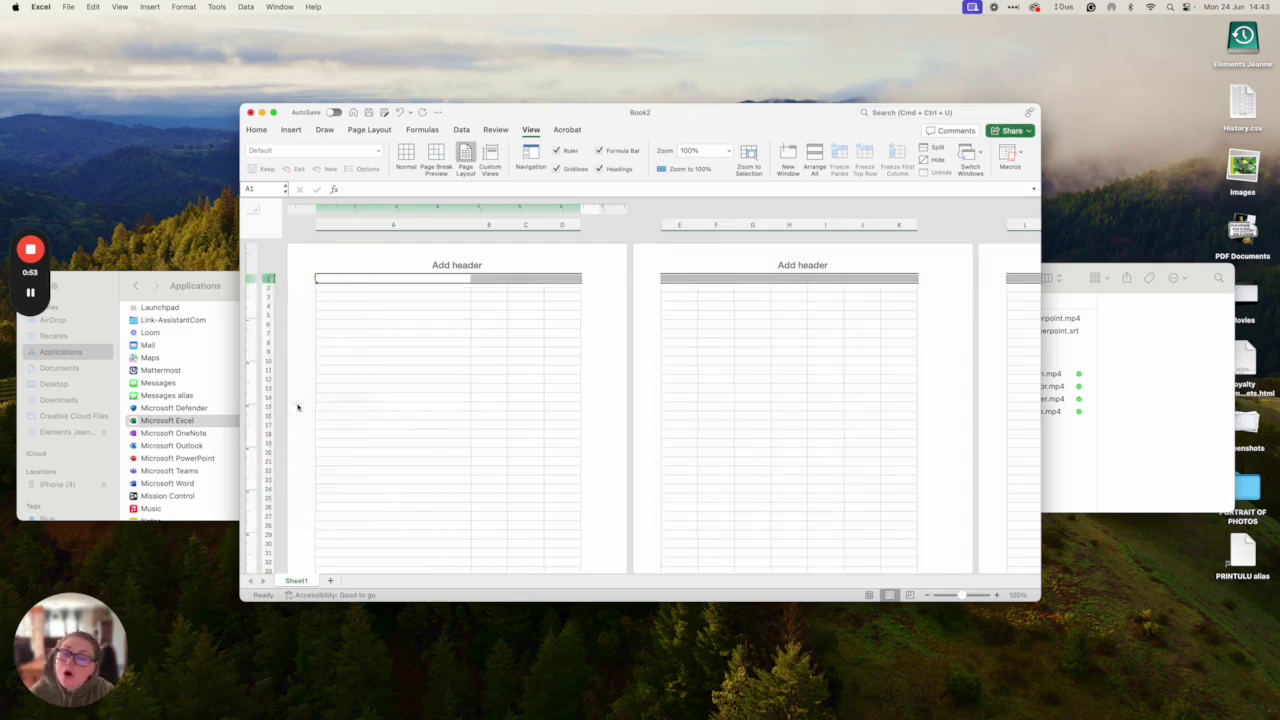
type("56mm")
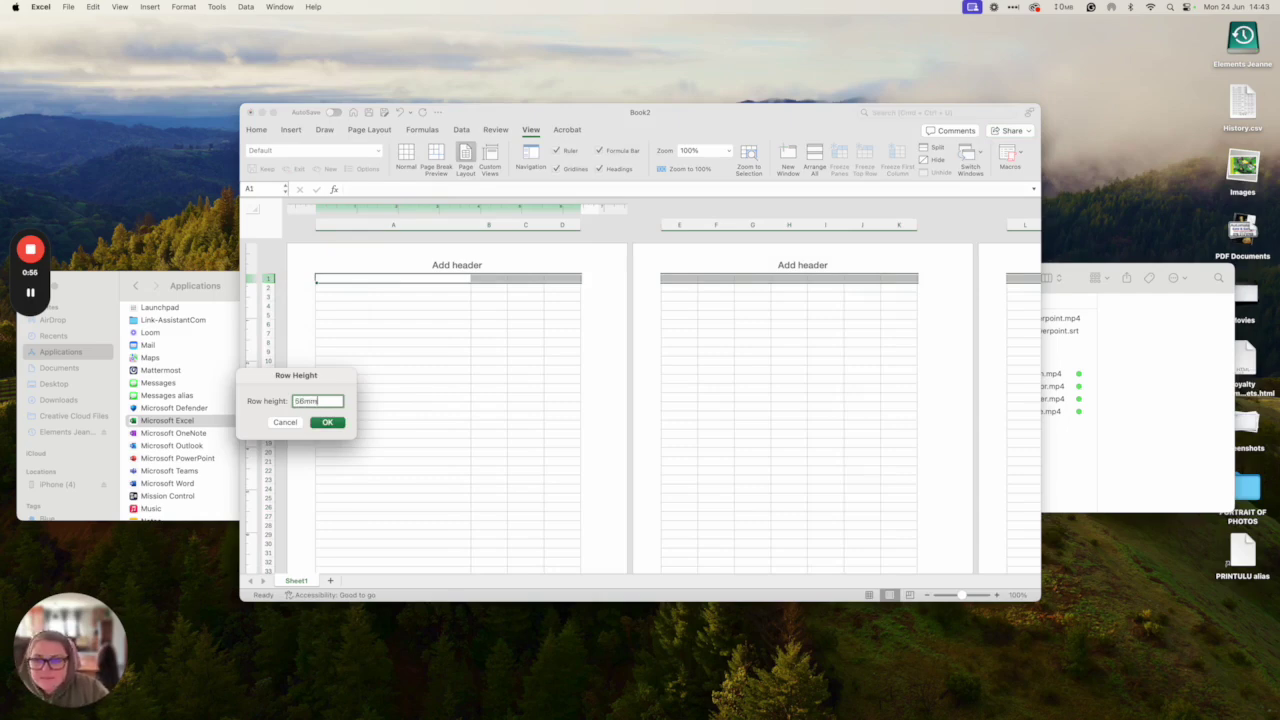
key("Return")
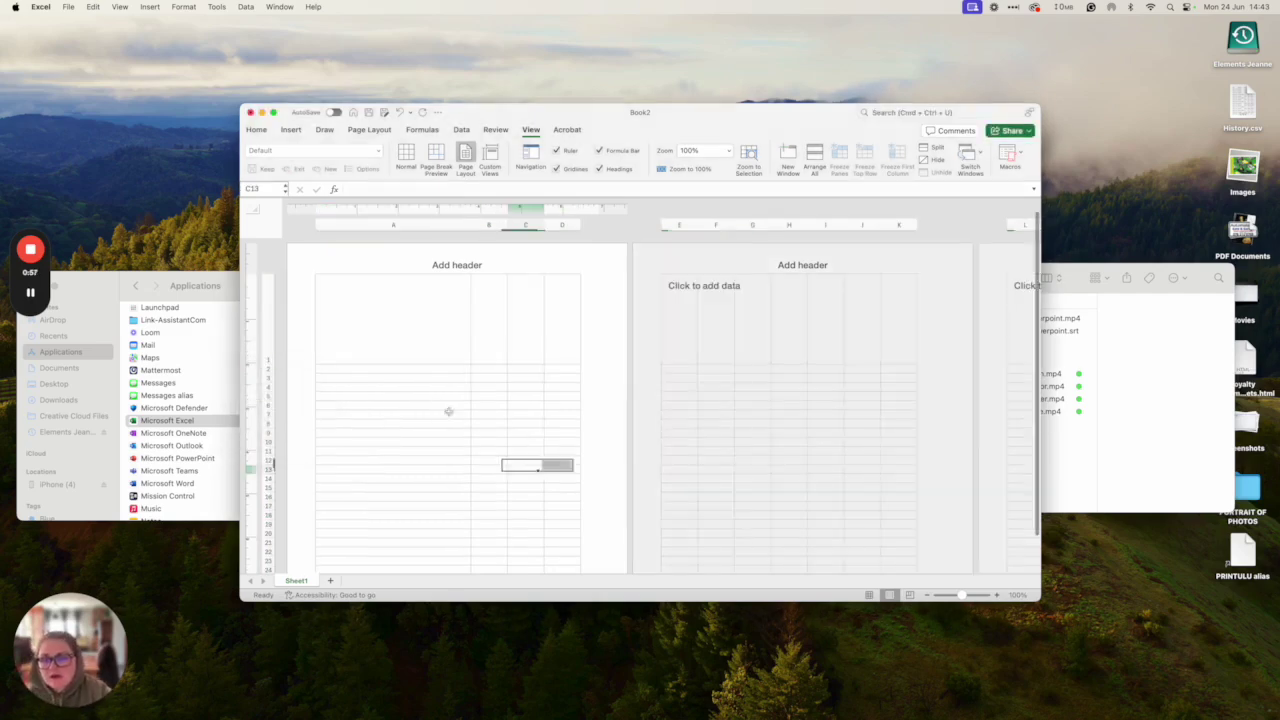
Set row 3's height to 56 mm too, dismissing the too-large warning.
left_click(317, 378)
left_click(326, 367)
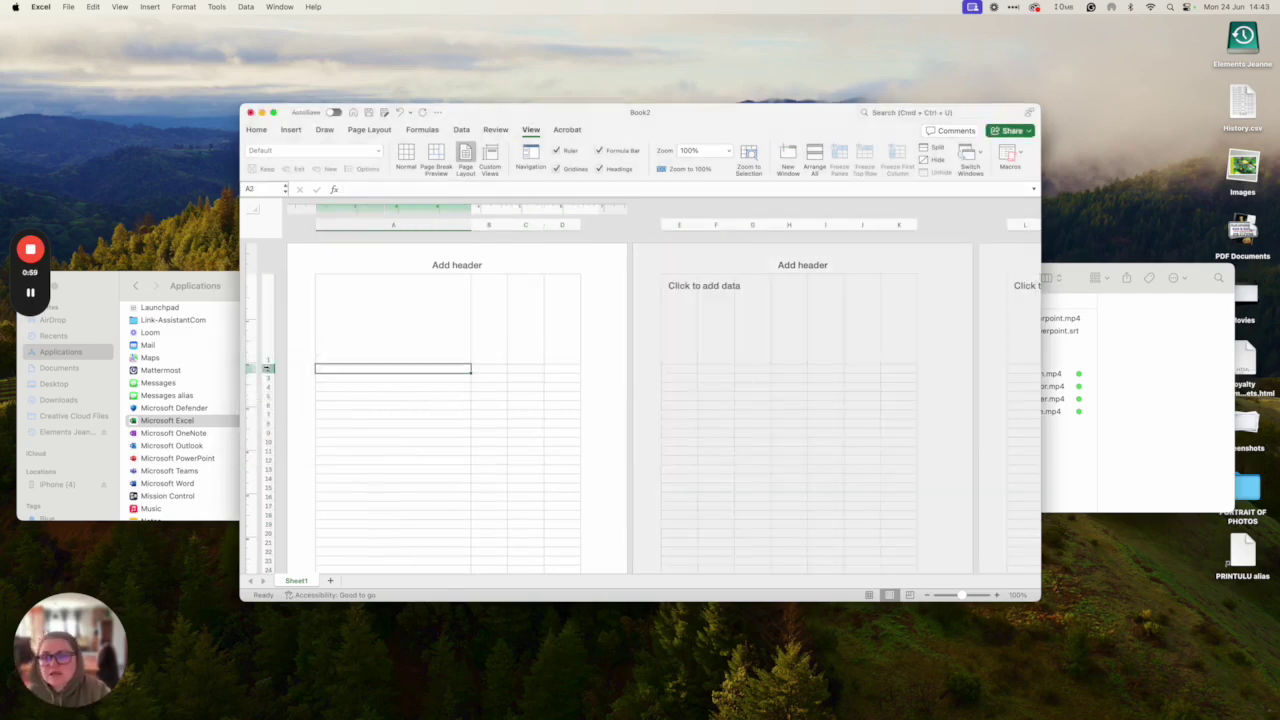
left_click(318, 370)
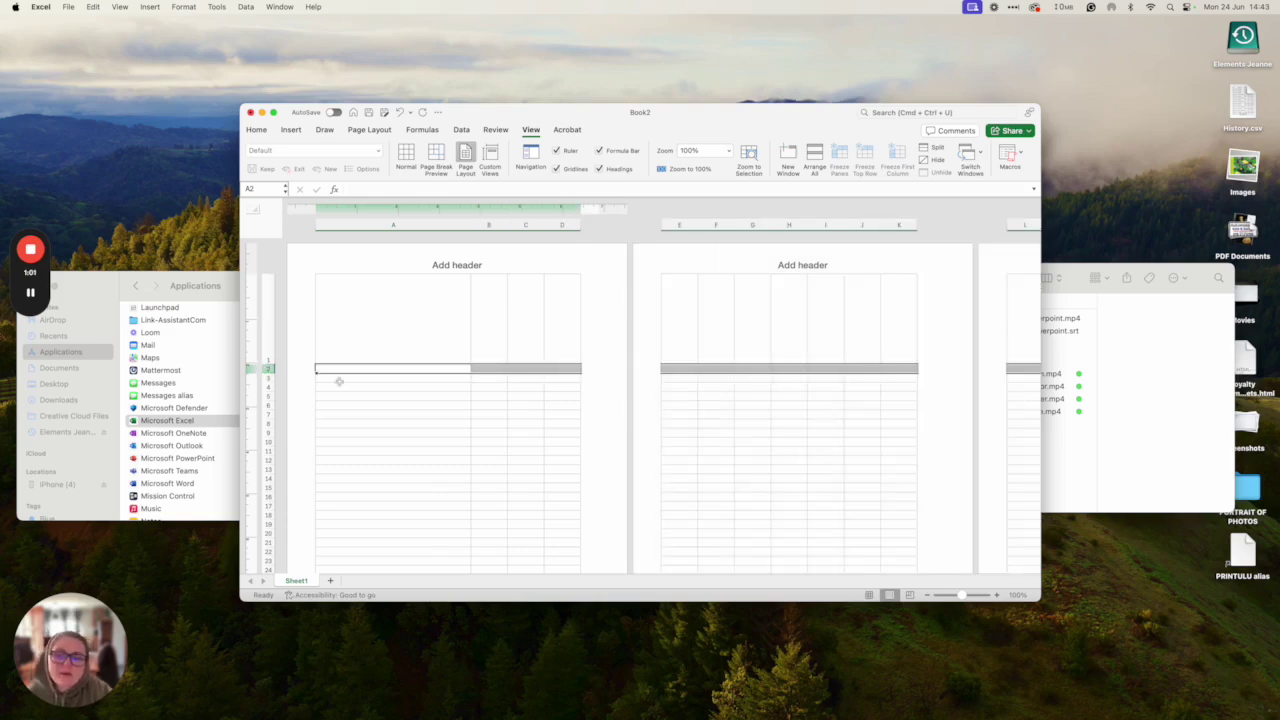
left_click(268, 377)
right_click(281, 383)
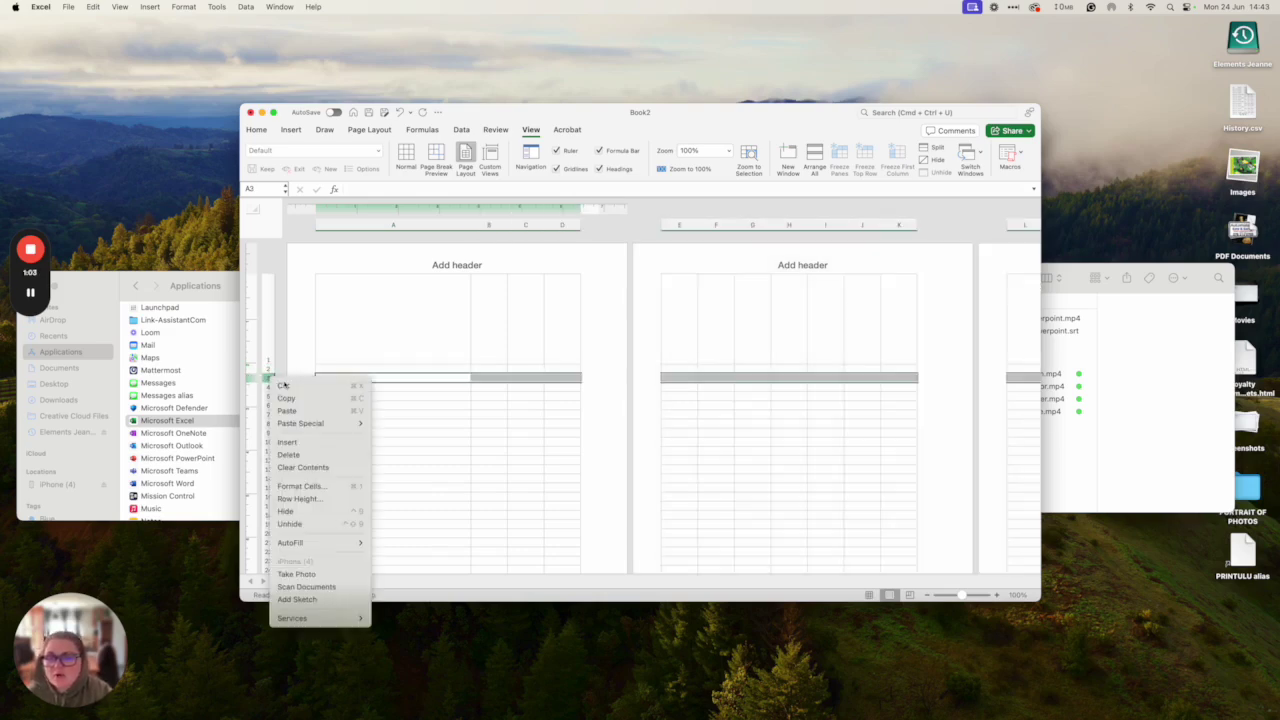
left_click(318, 498)
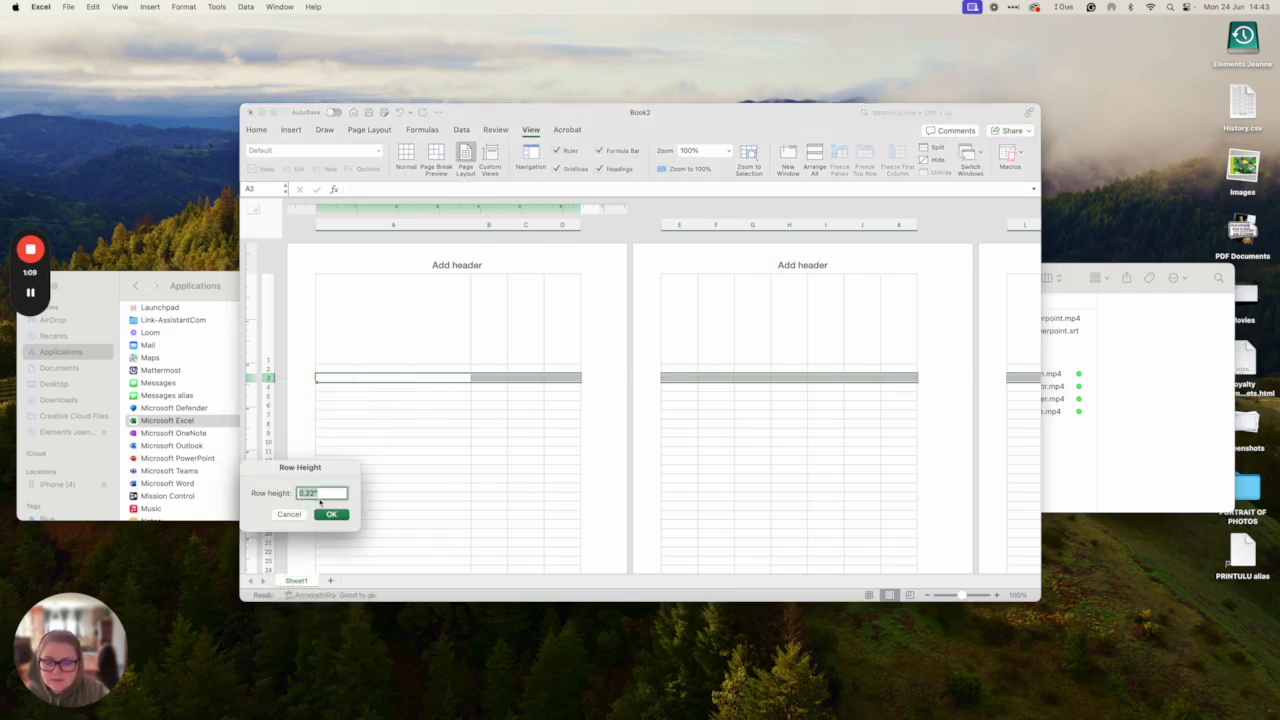
type("56")
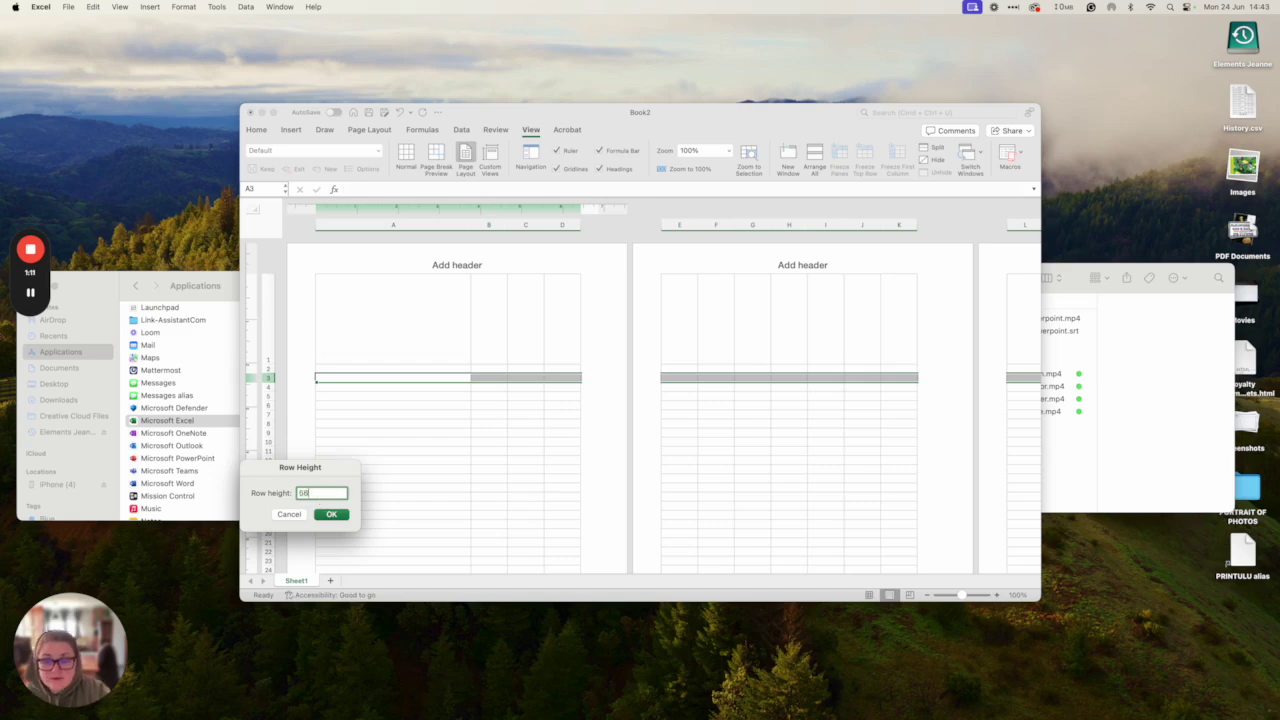
key("Return")
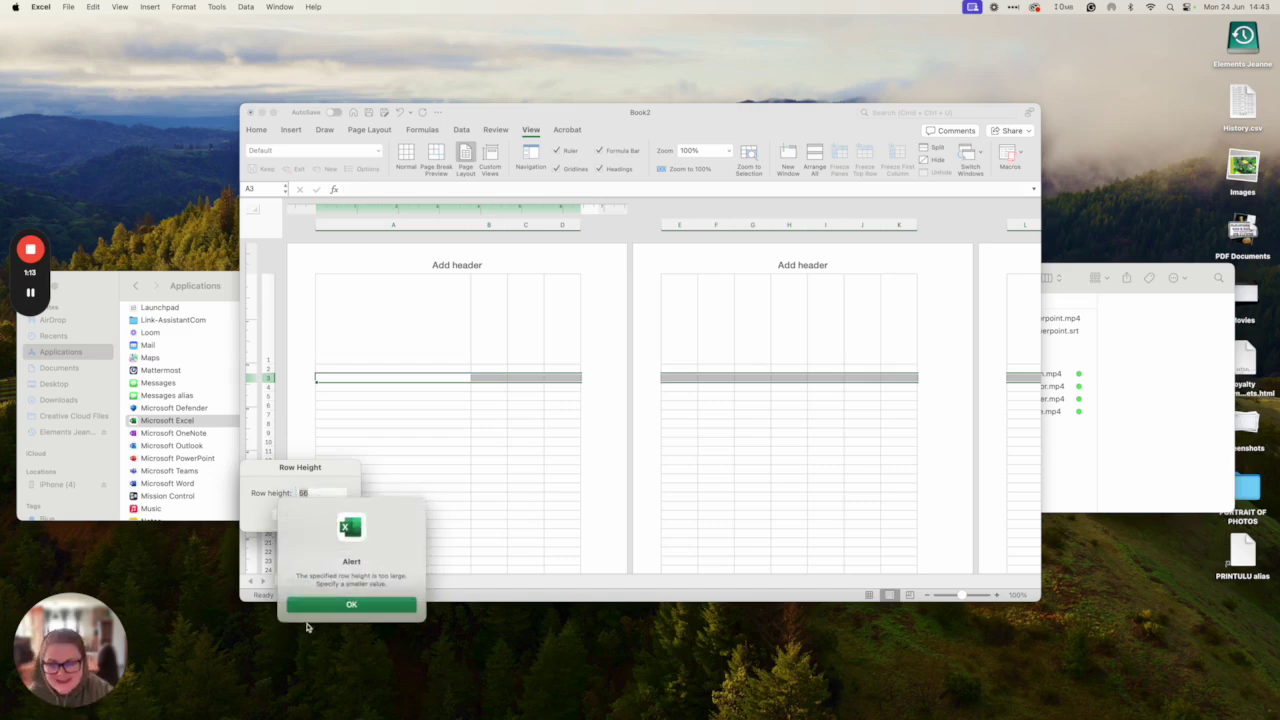
left_click(312, 606)
type("mm")
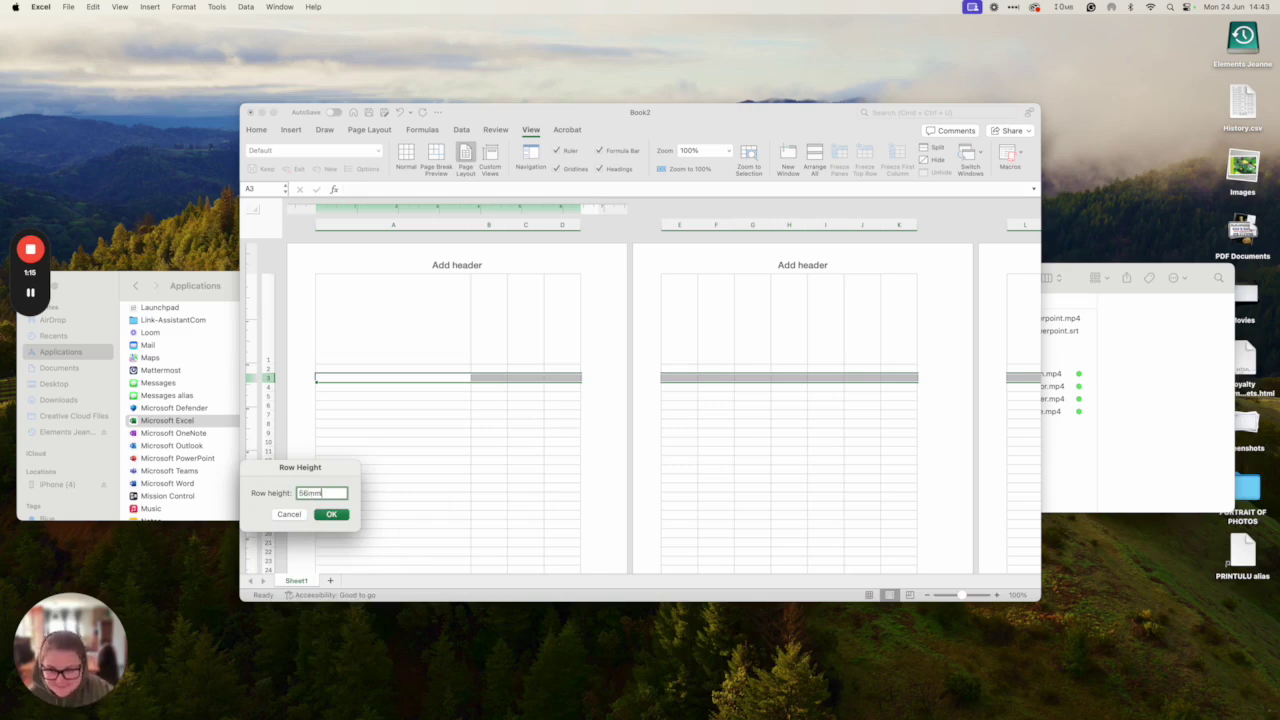
key("Return")
Insert Logo.png into cell A1 and shrink it to about 1.28 inches square.
left_click(408, 323)
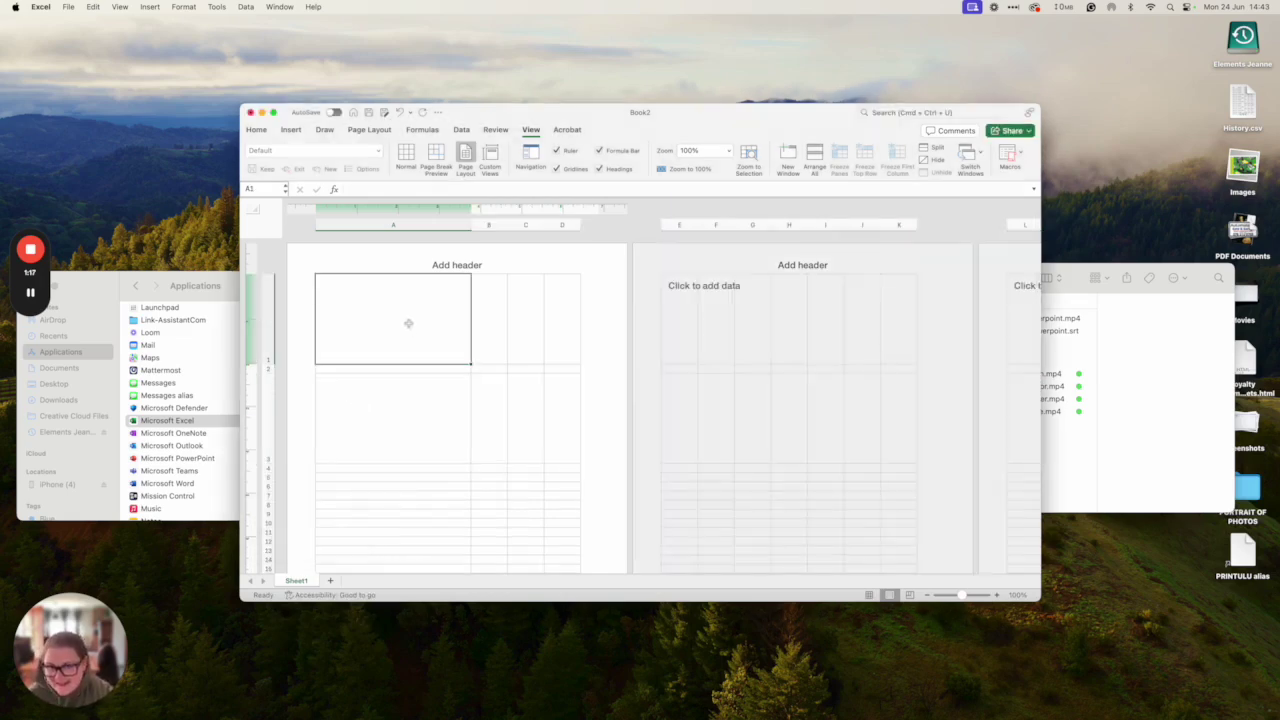
left_click(433, 398)
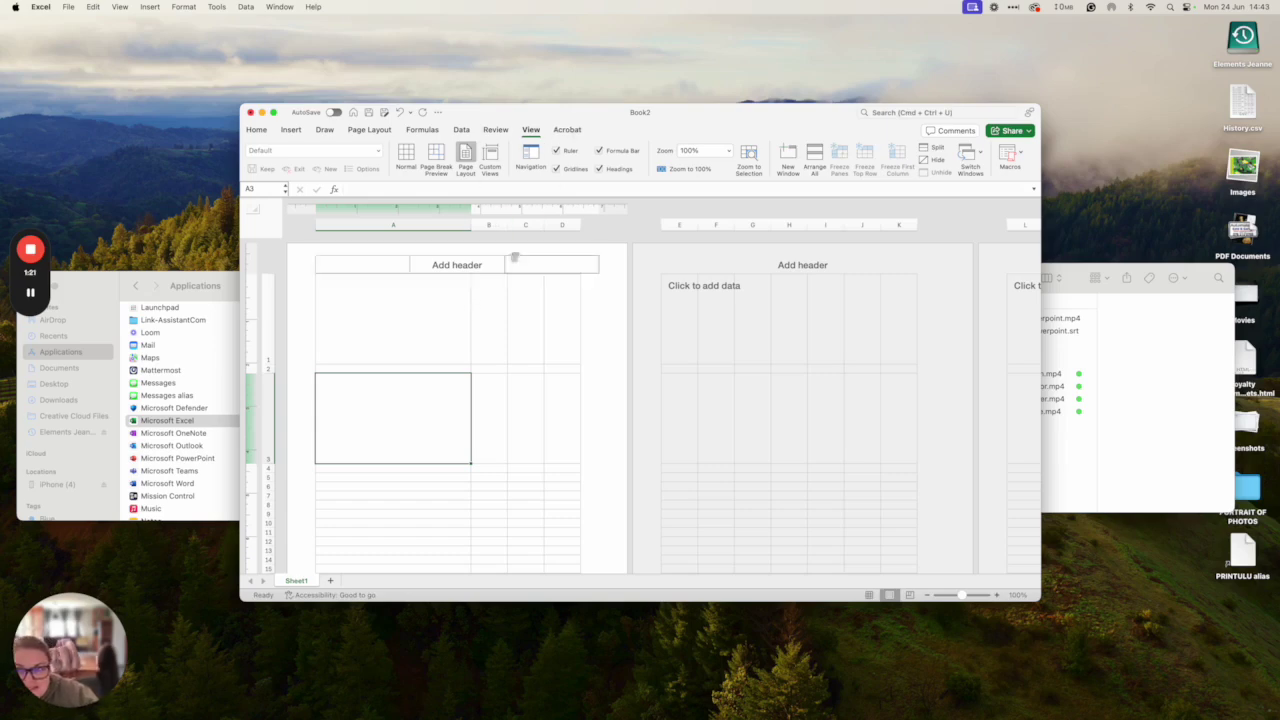
left_click(408, 317)
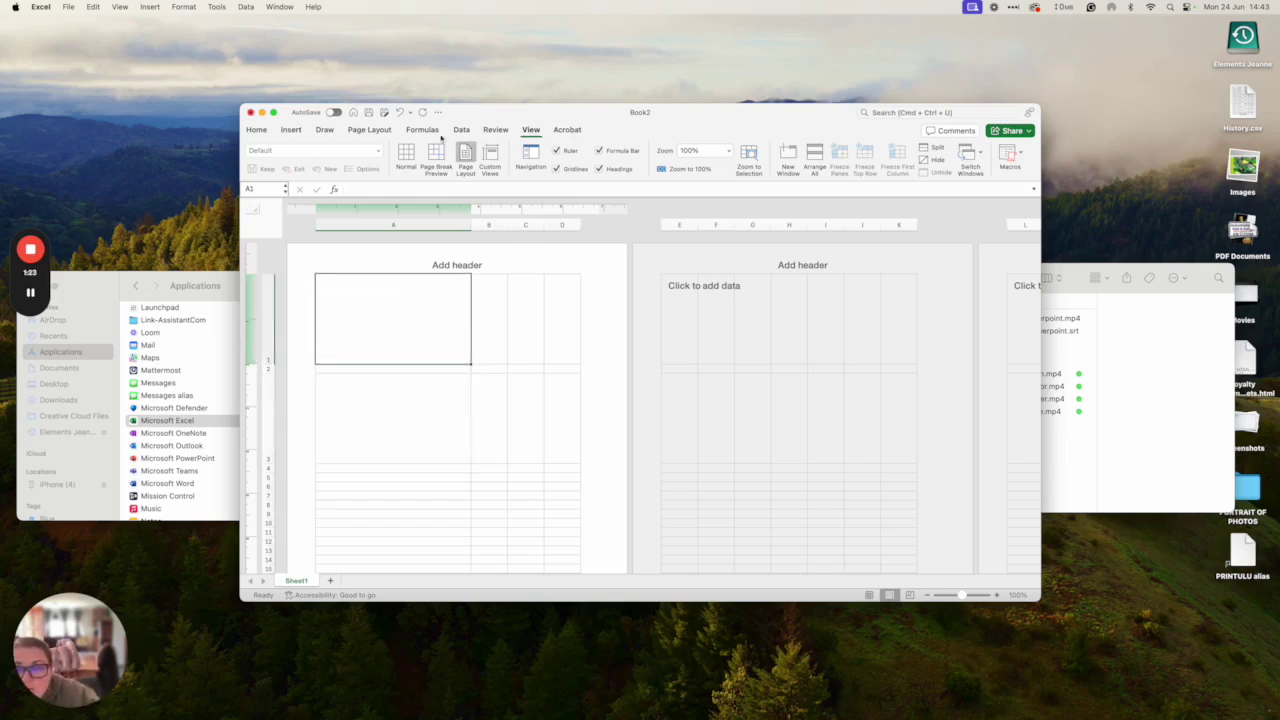
left_click(291, 131)
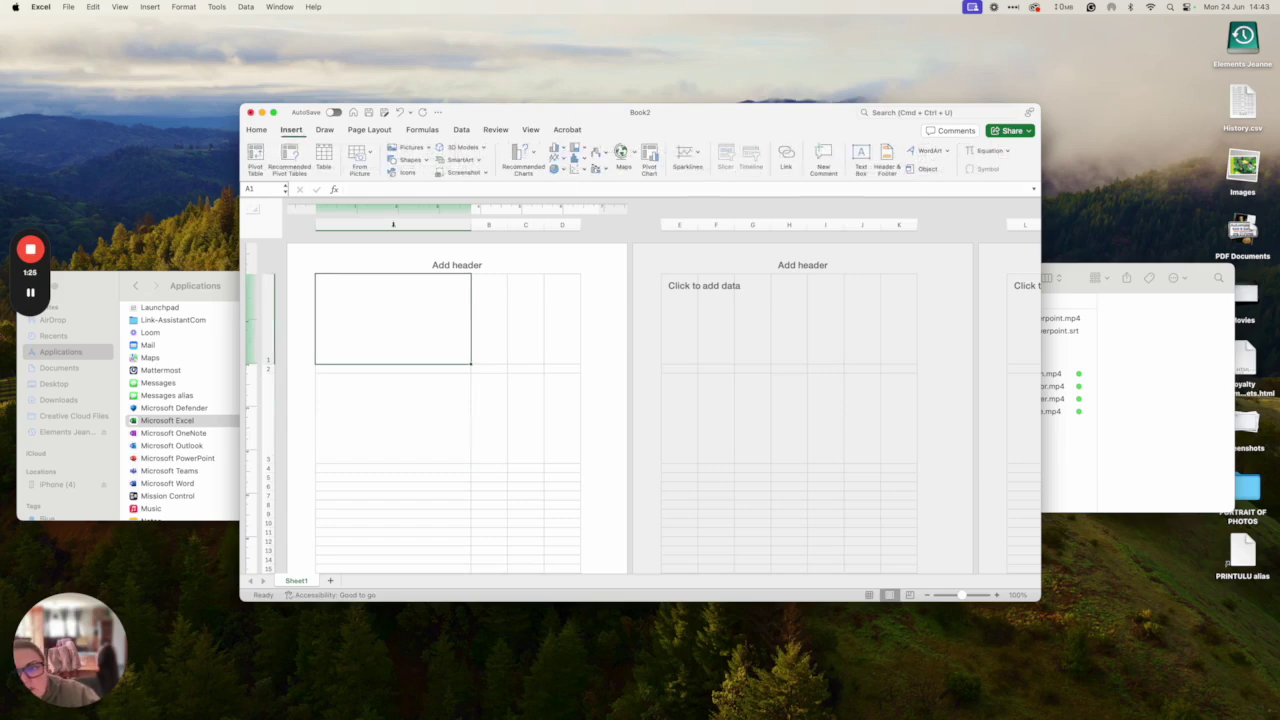
left_click(428, 148)
mouse_move(439, 175)
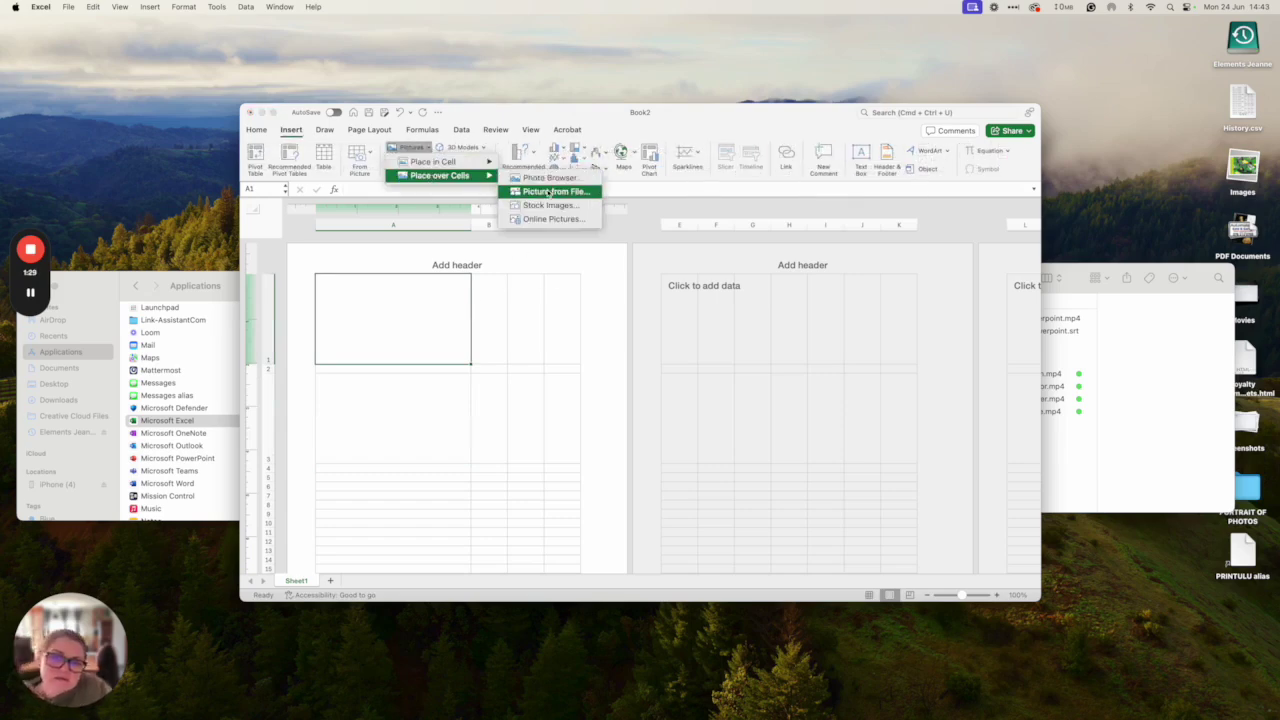
left_click(550, 191)
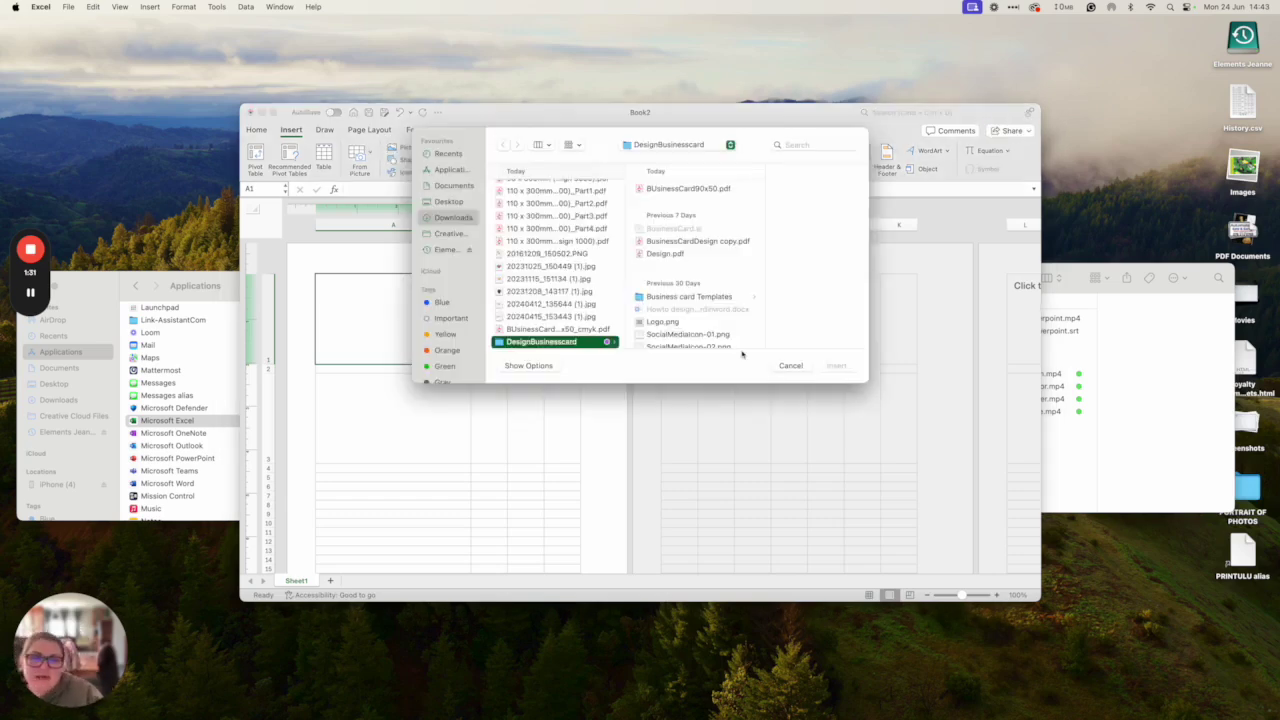
left_click(676, 322)
double_click(677, 324)
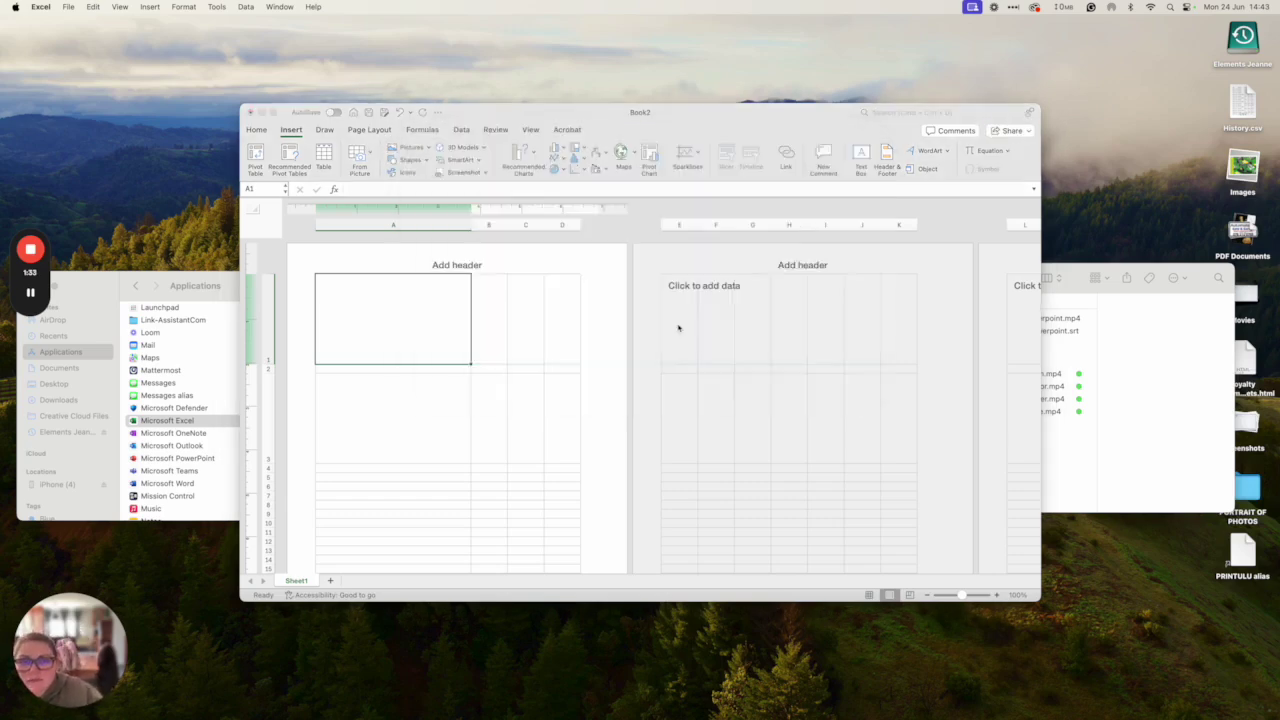
mouse_move(406, 364)
left_mouse_down()
mouse_move(369, 327)
mouse_move(401, 314)
left_mouse_up()
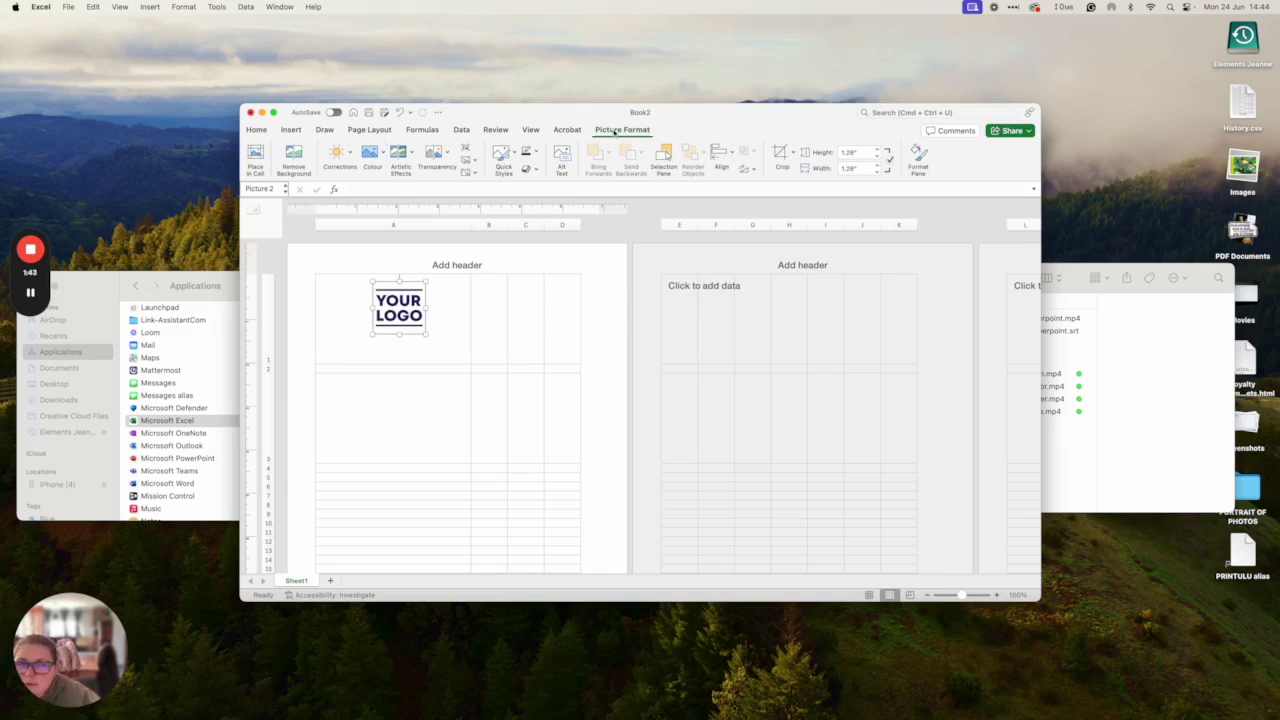
Draw a temporary rectangle bar stretched across the full width of column A.
left_click(325, 130)
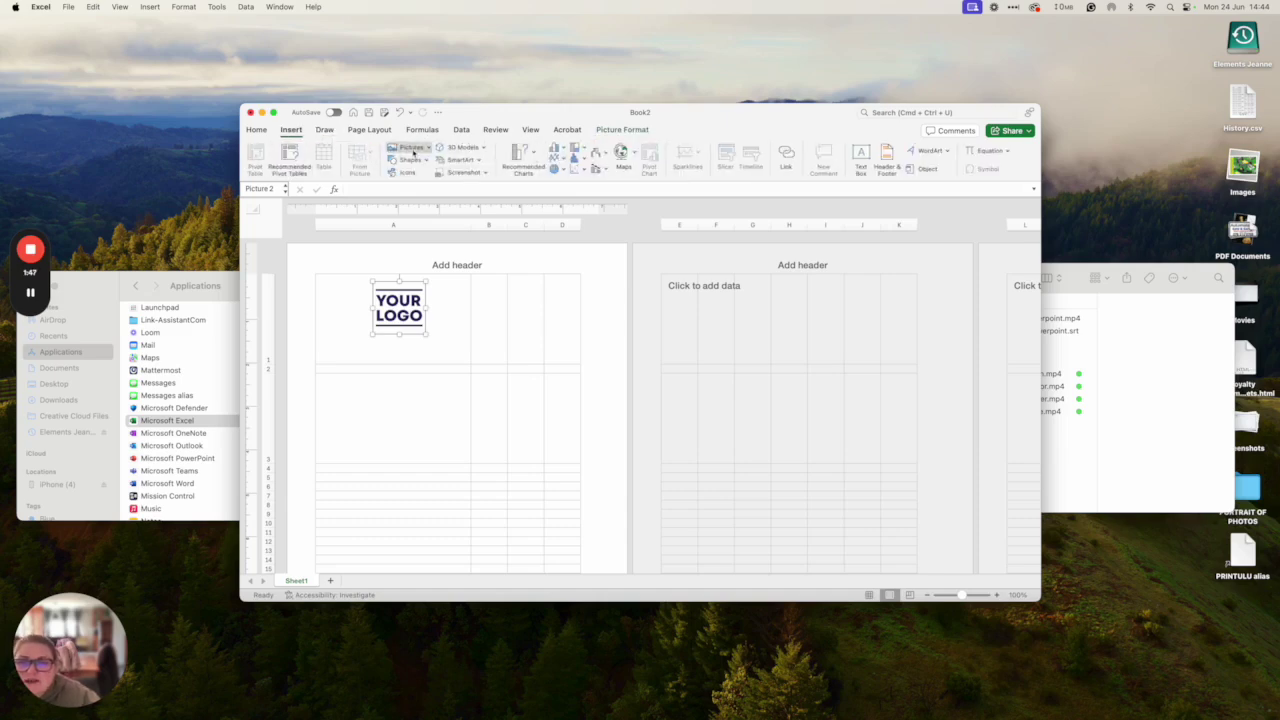
left_click(410, 160)
left_click(469, 193)
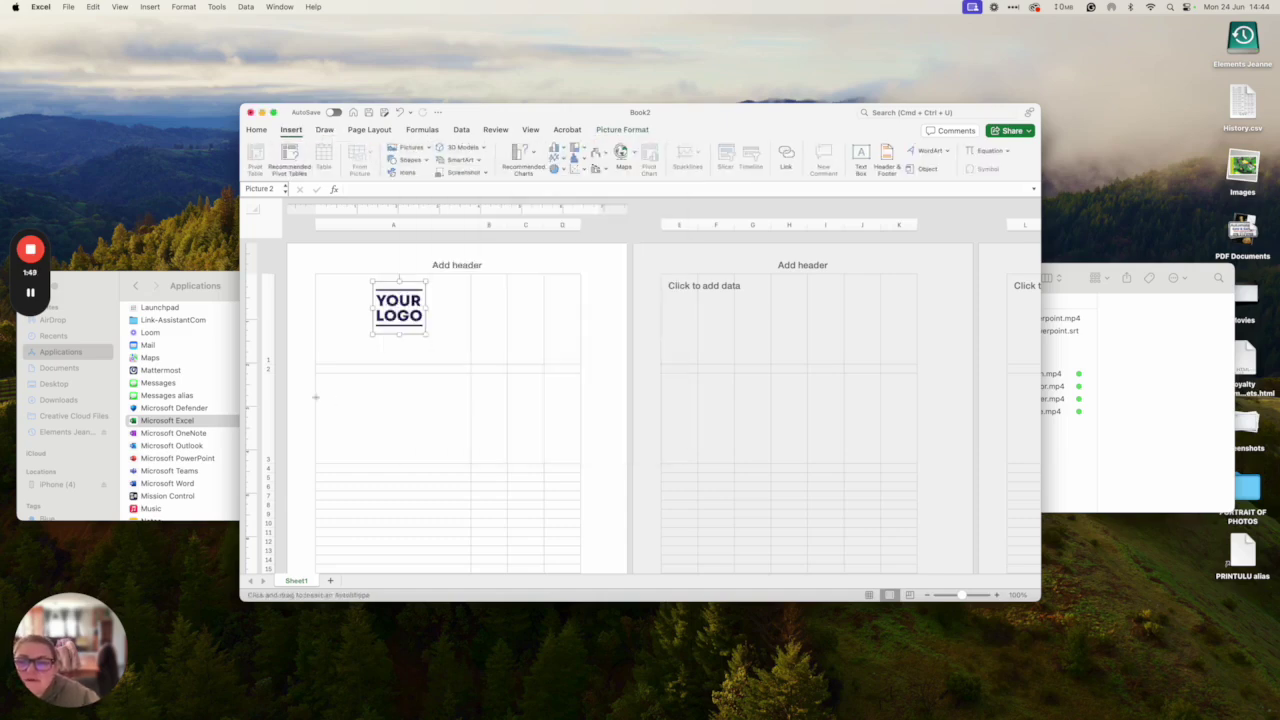
left_click(470, 364)
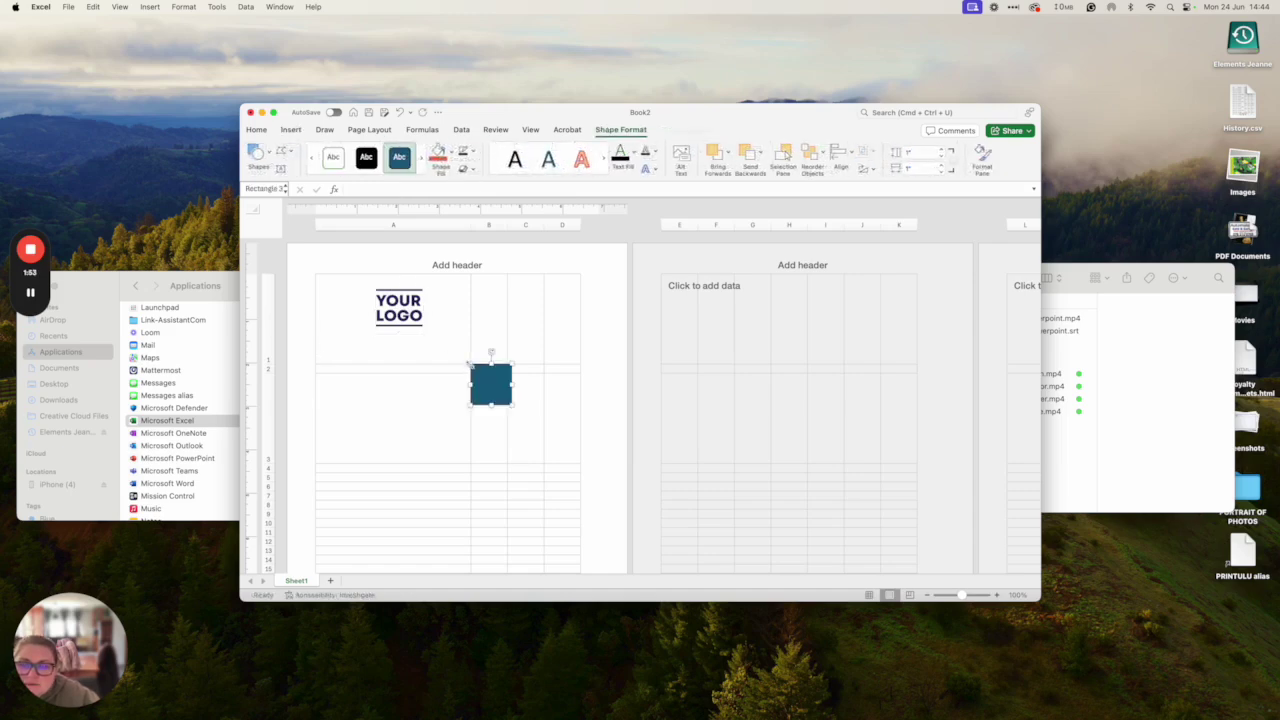
mouse_move(491, 383)
left_mouse_down()
mouse_move(339, 362)
mouse_move(471, 358)
left_mouse_up()
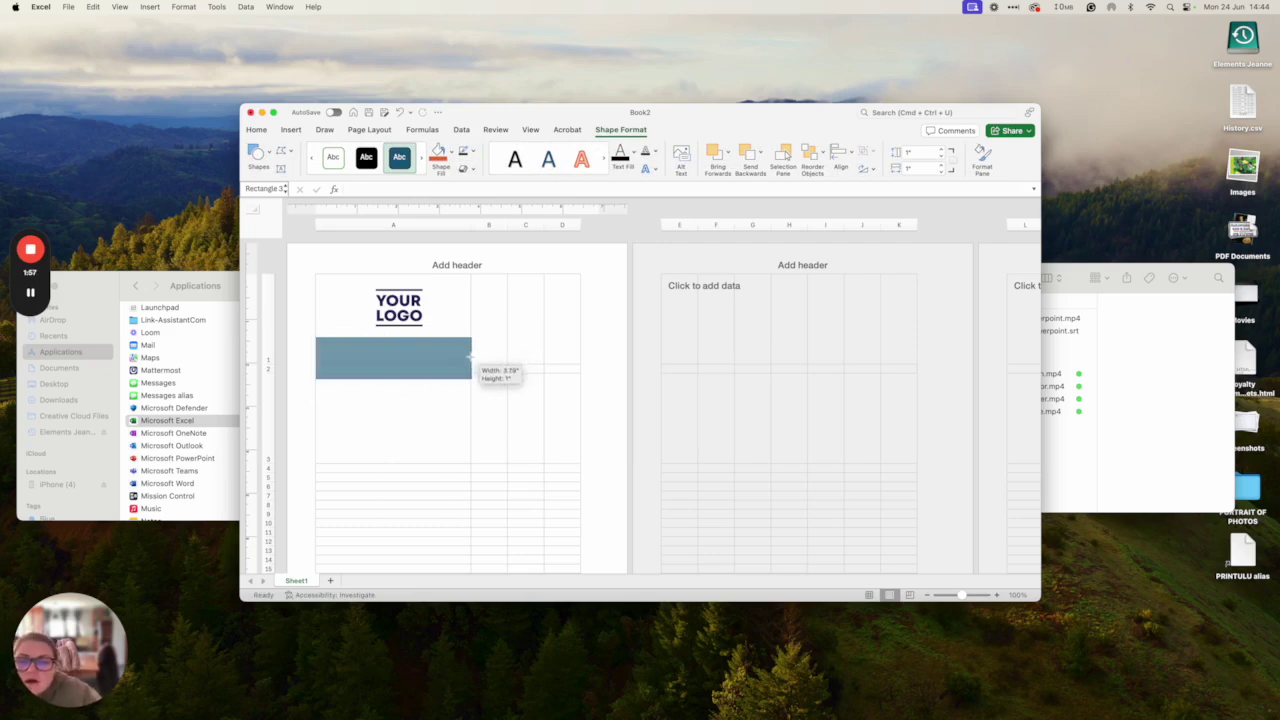
Align the logo centred over the bar, then delete the bar.
left_click(424, 322)
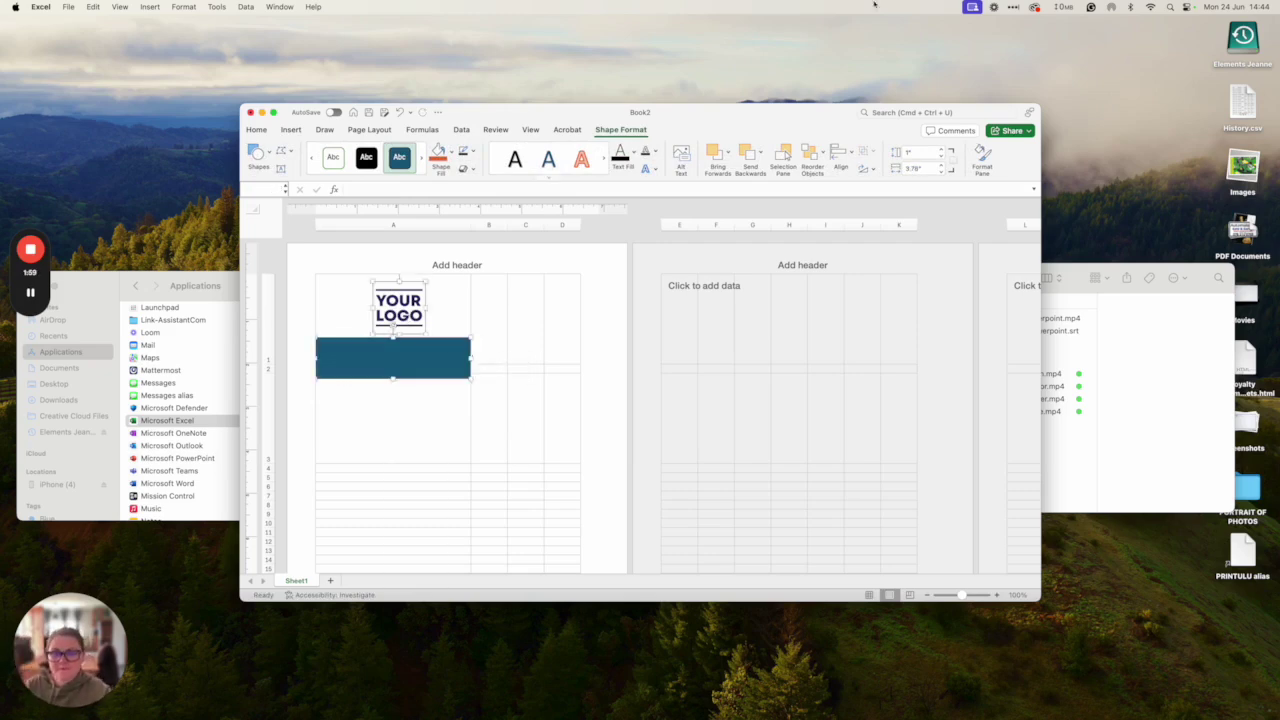
left_click(698, 130)
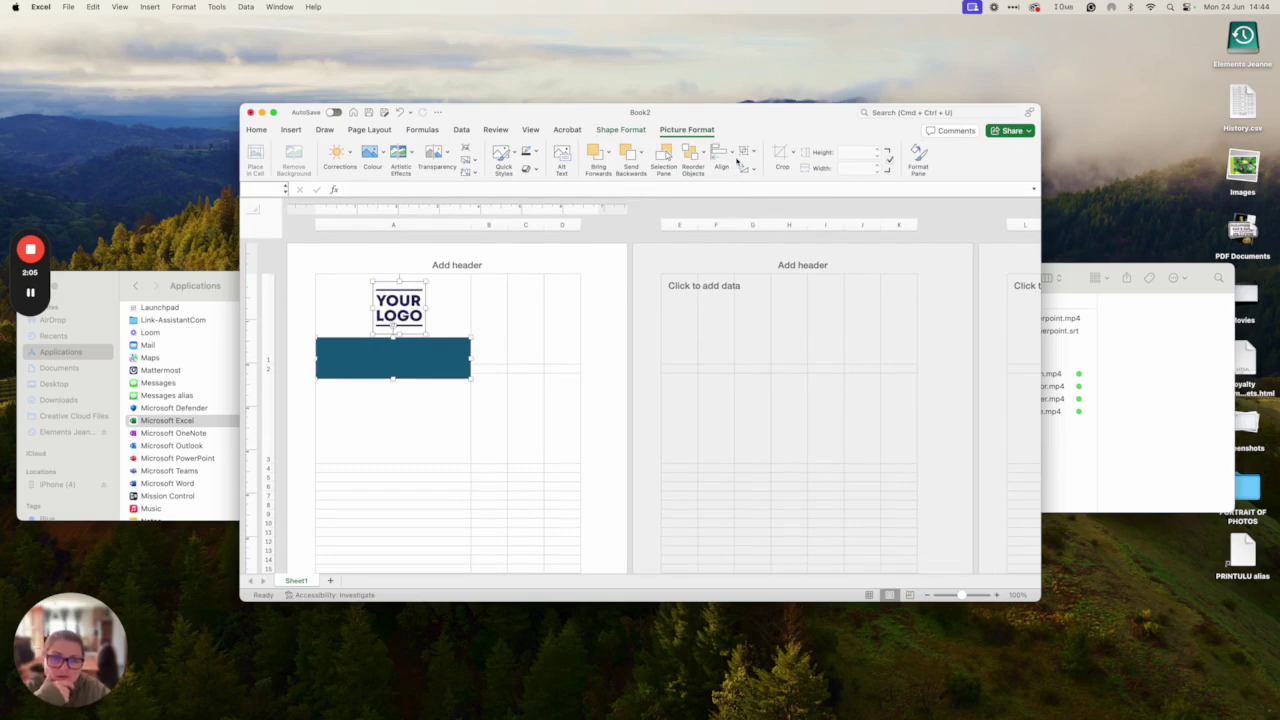
left_click(737, 161)
left_click(766, 197)
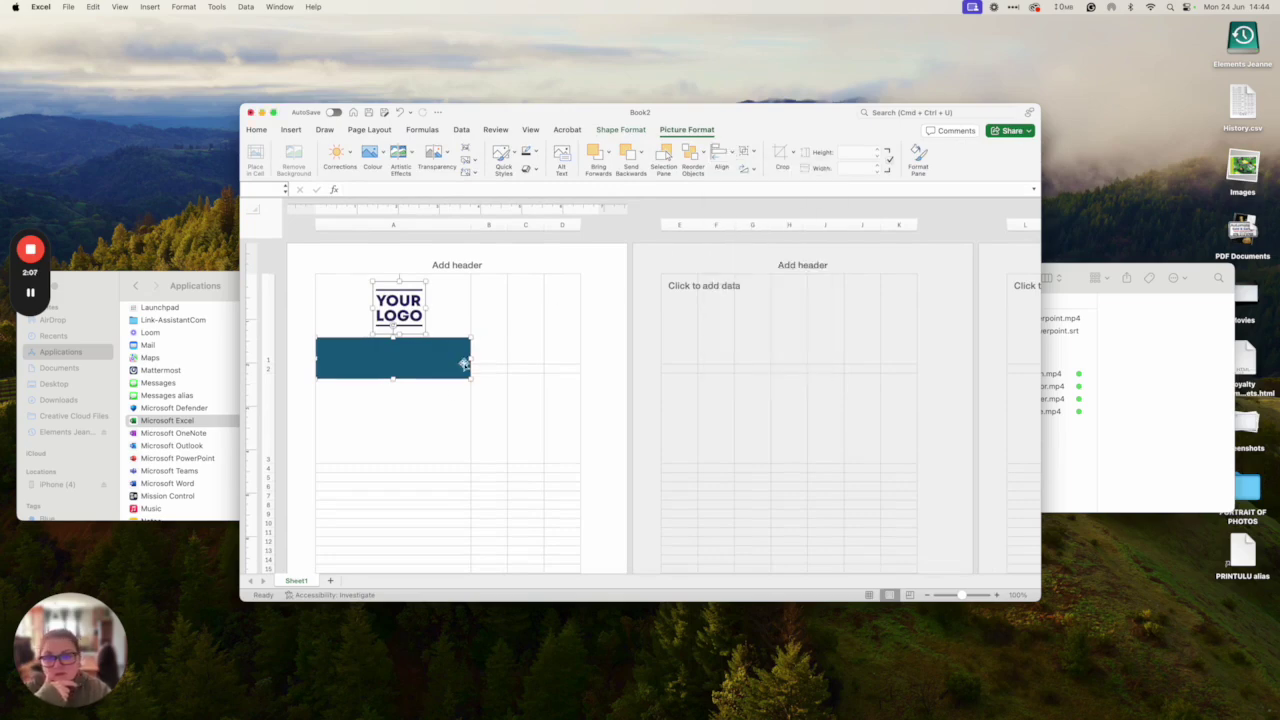
left_click(442, 421)
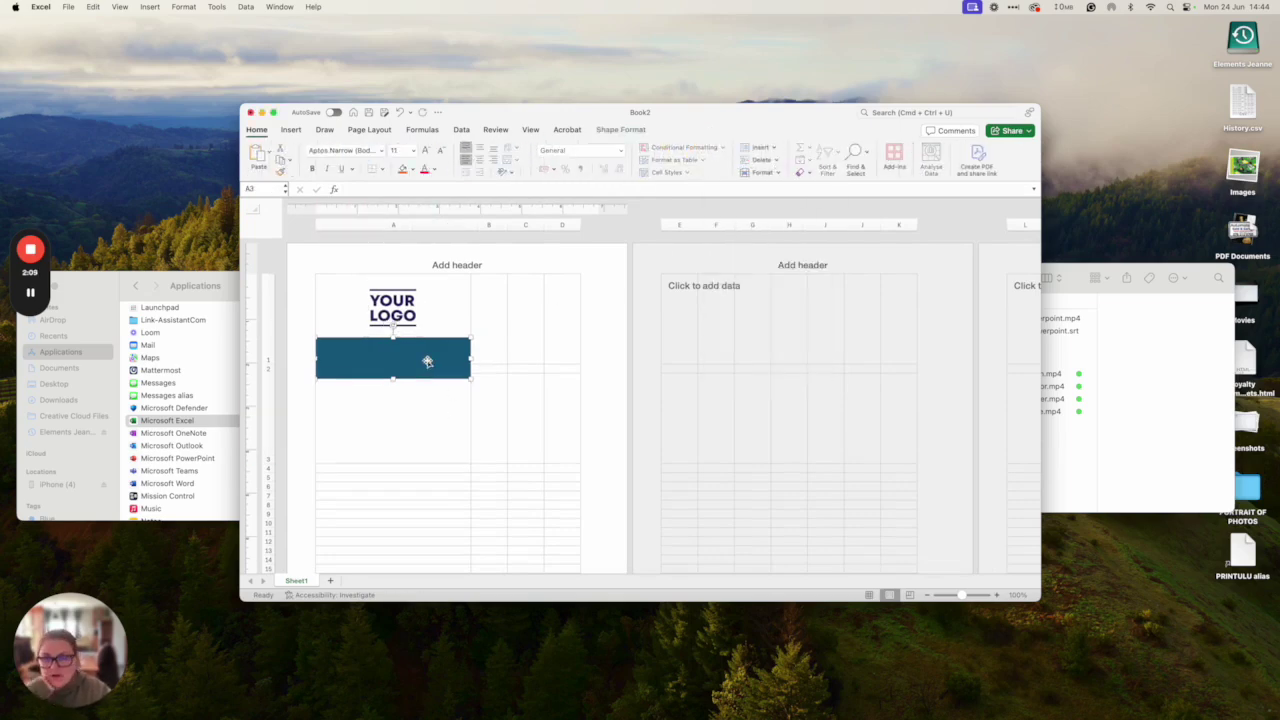
left_click(354, 345)
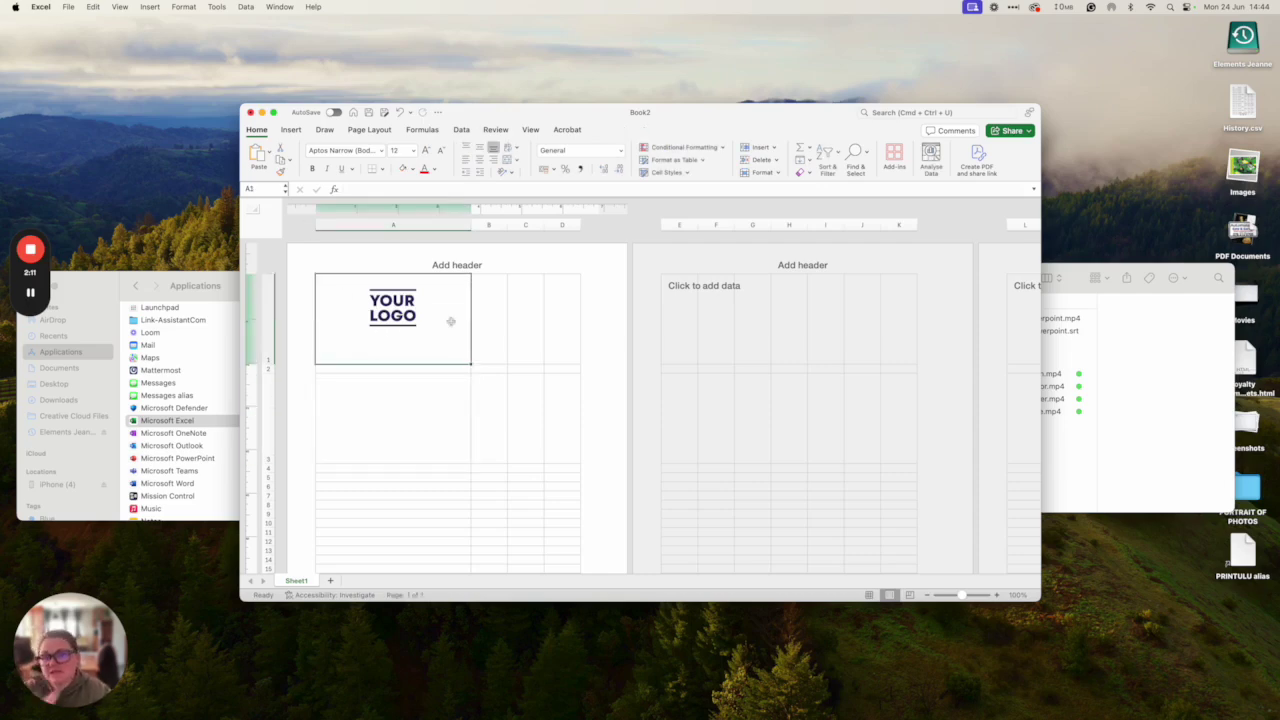
left_click(410, 312)
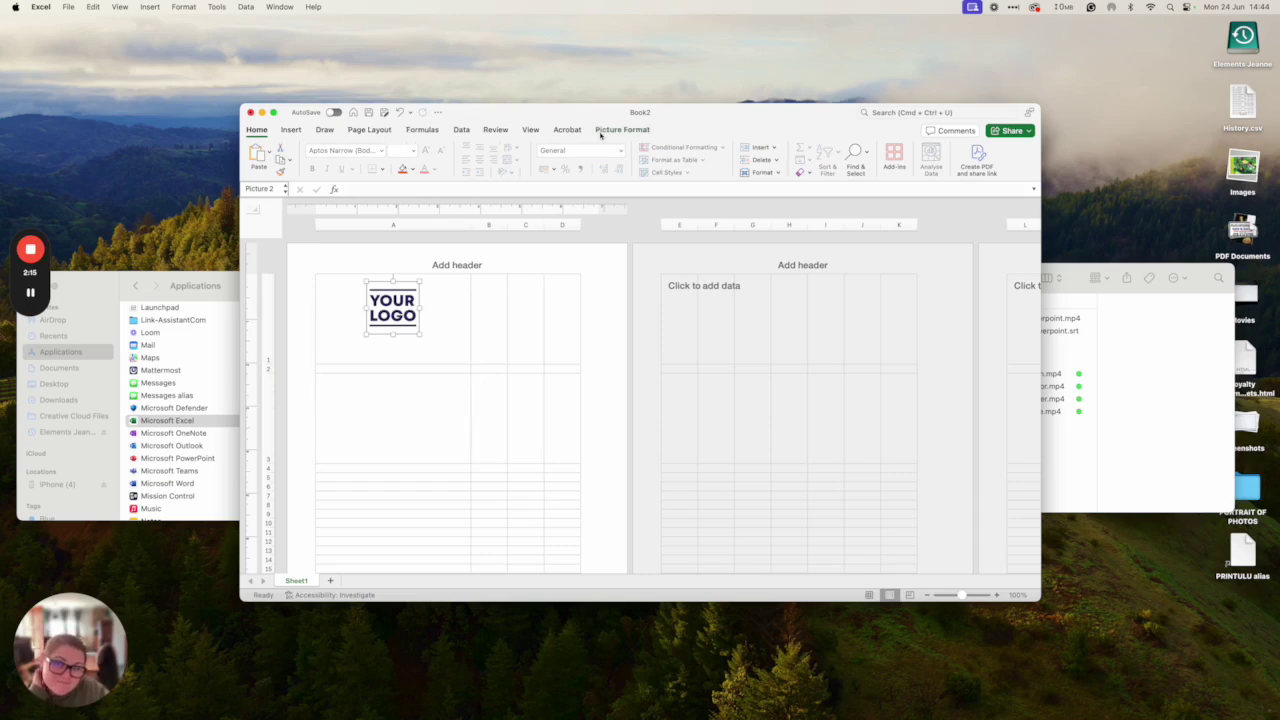
Add a 'YOUR TAGLINE' text box with centred text, positioned just under the logo.
left_click(291, 130)
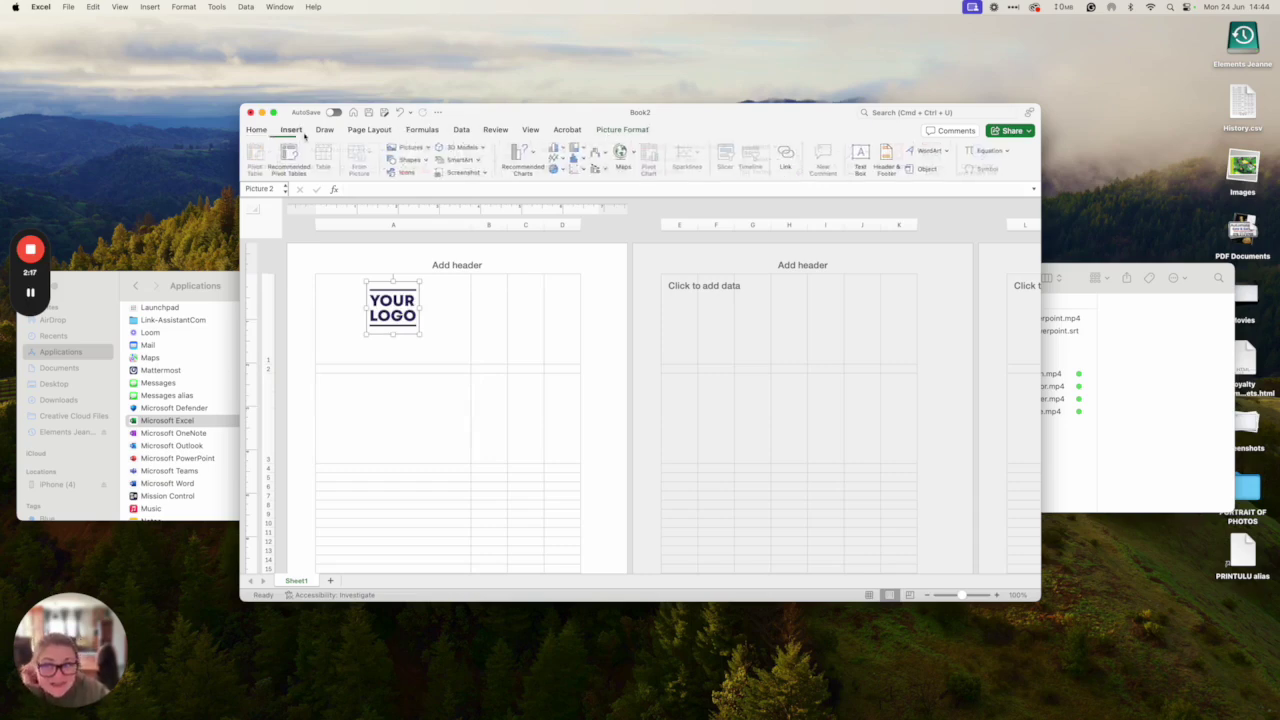
left_click(410, 160)
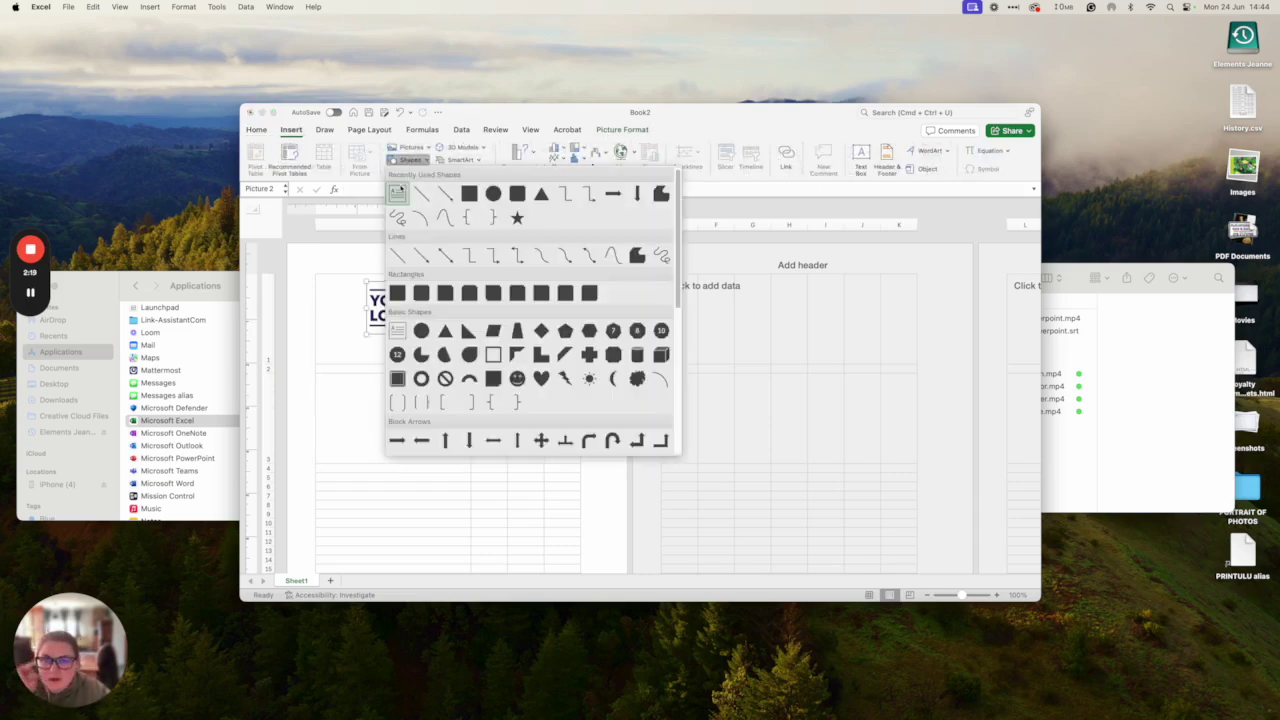
left_click(397, 194)
left_click_drag(326, 342, 465, 363)
type("YOUR TAGLINE")
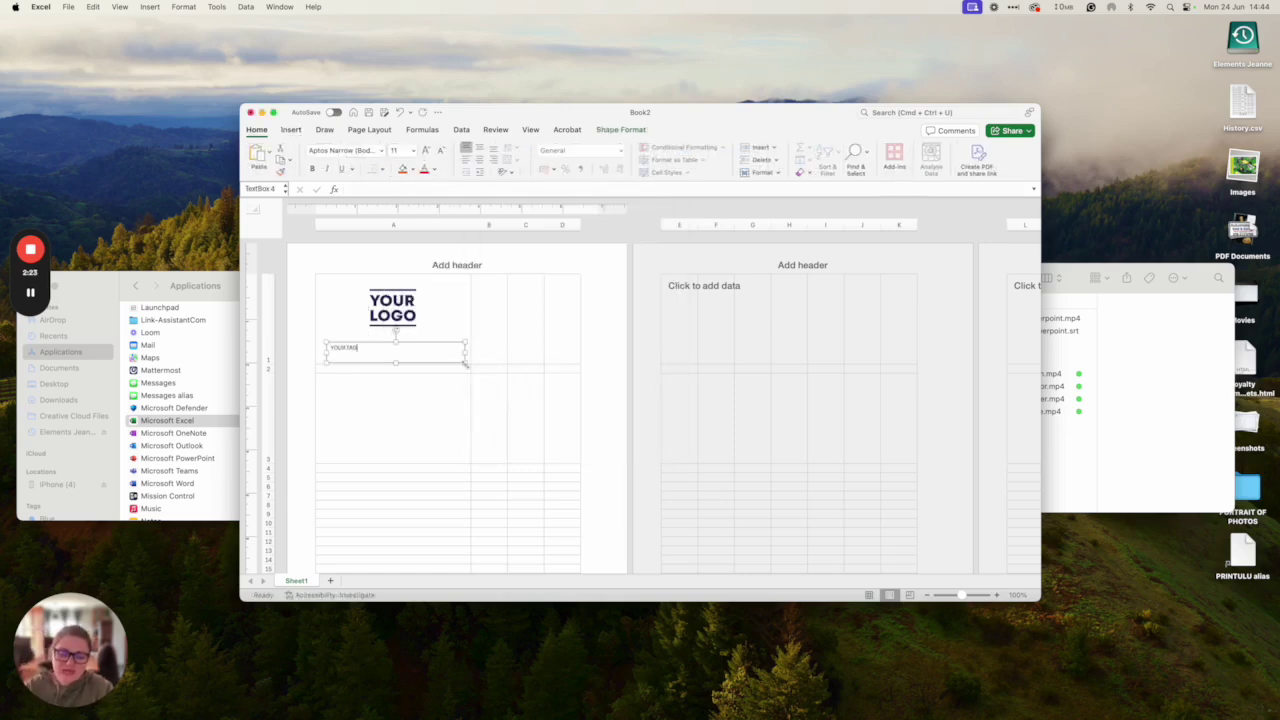
triple_click(362, 350)
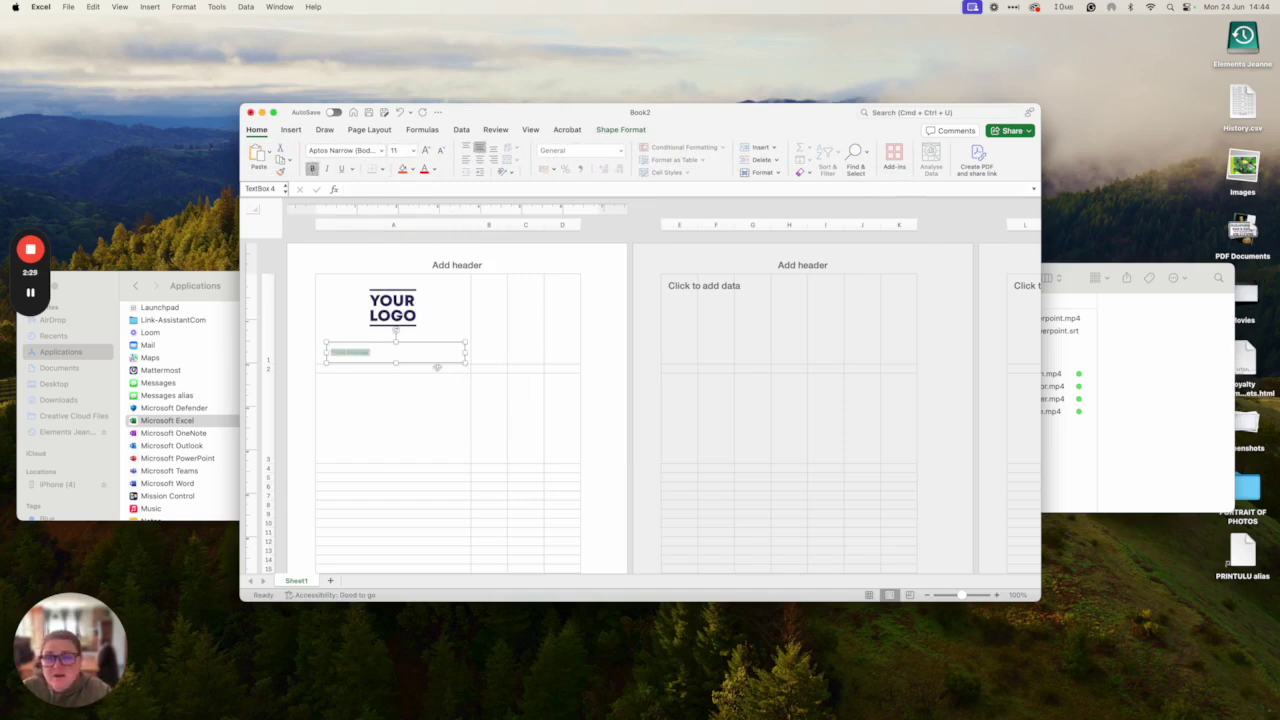
left_click(480, 160)
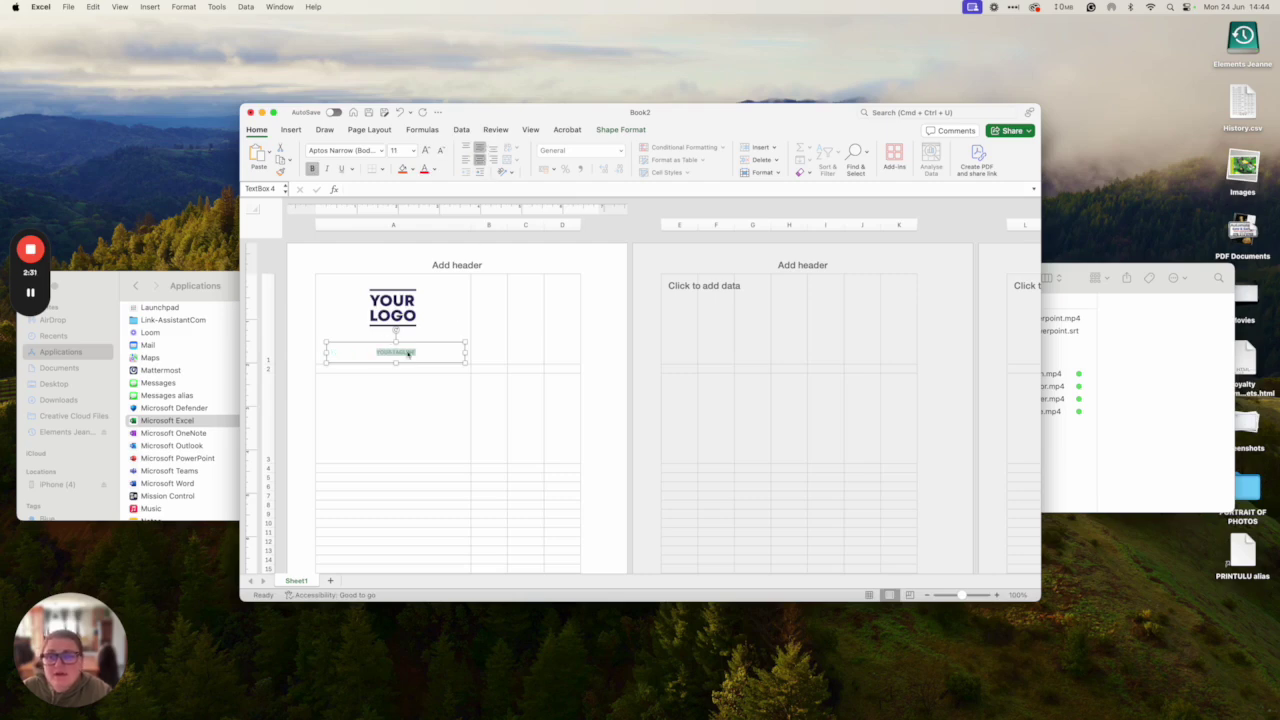
left_click_drag(435, 343, 430, 333)
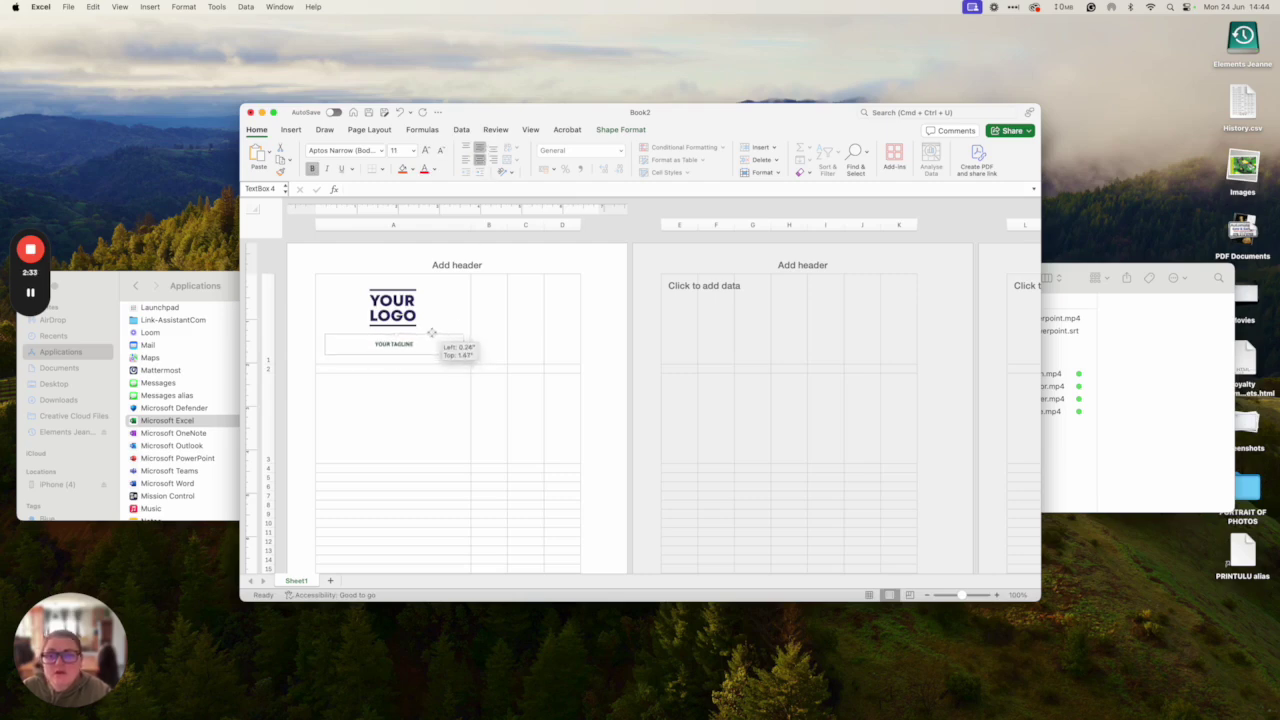
left_click(408, 316, "shift")
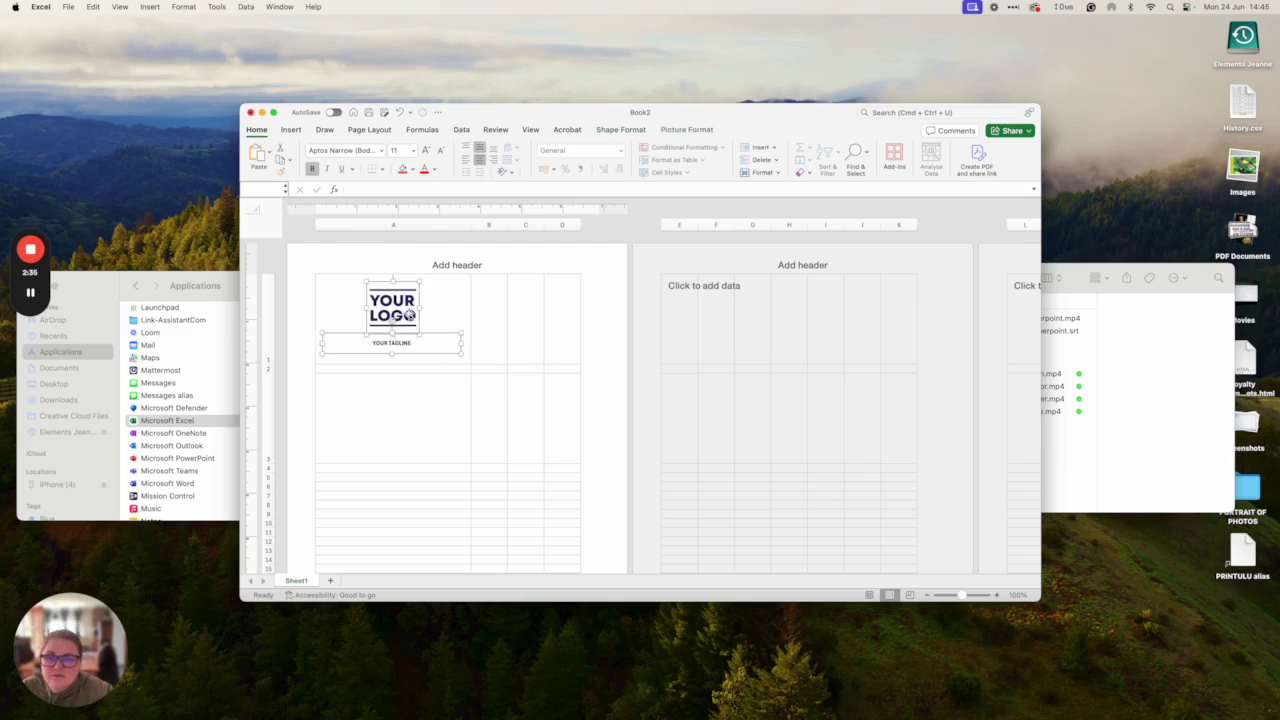
key("Escape")
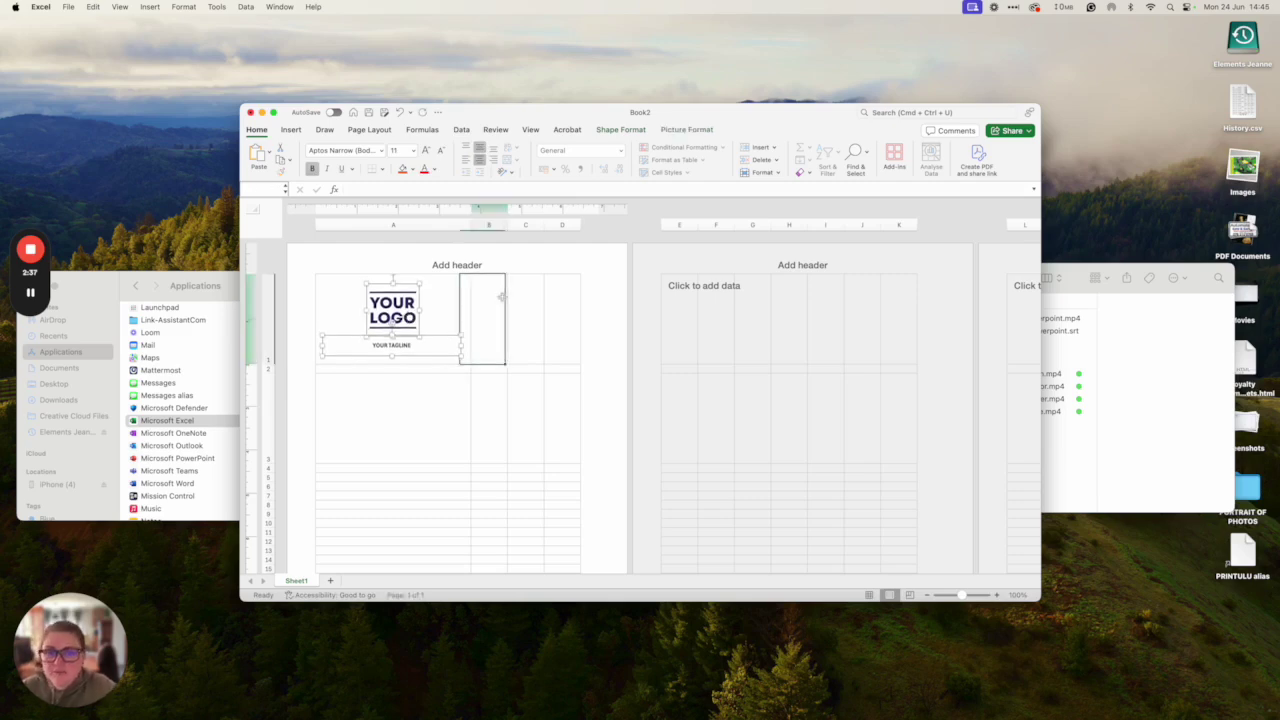
left_click(440, 345)
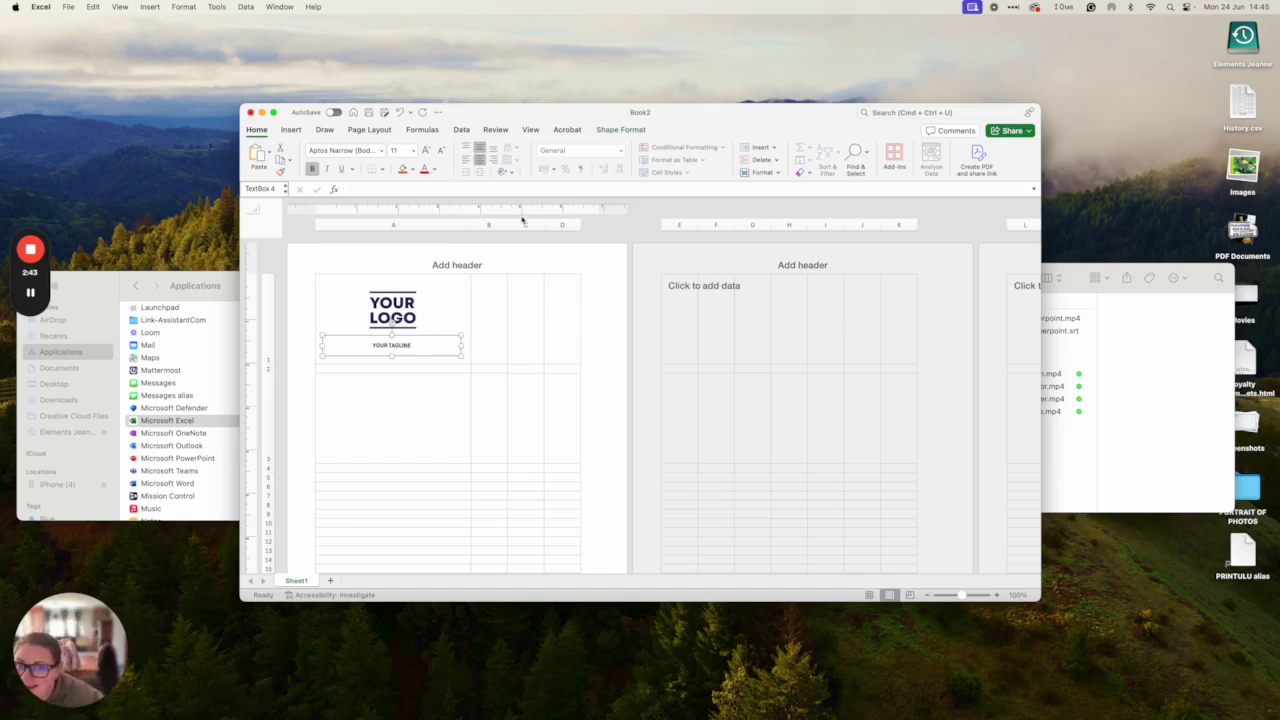
Set the tagline text box's shape outline to No Outline.
left_click(291, 130)
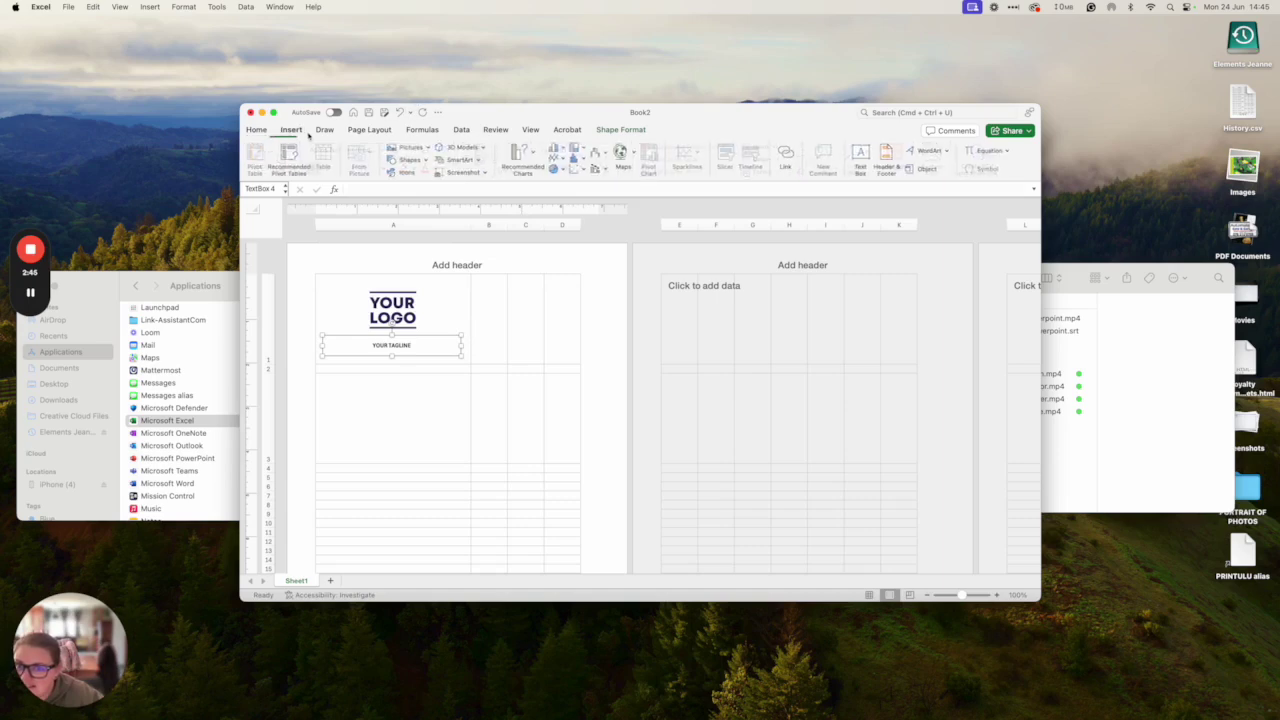
left_click(324, 130)
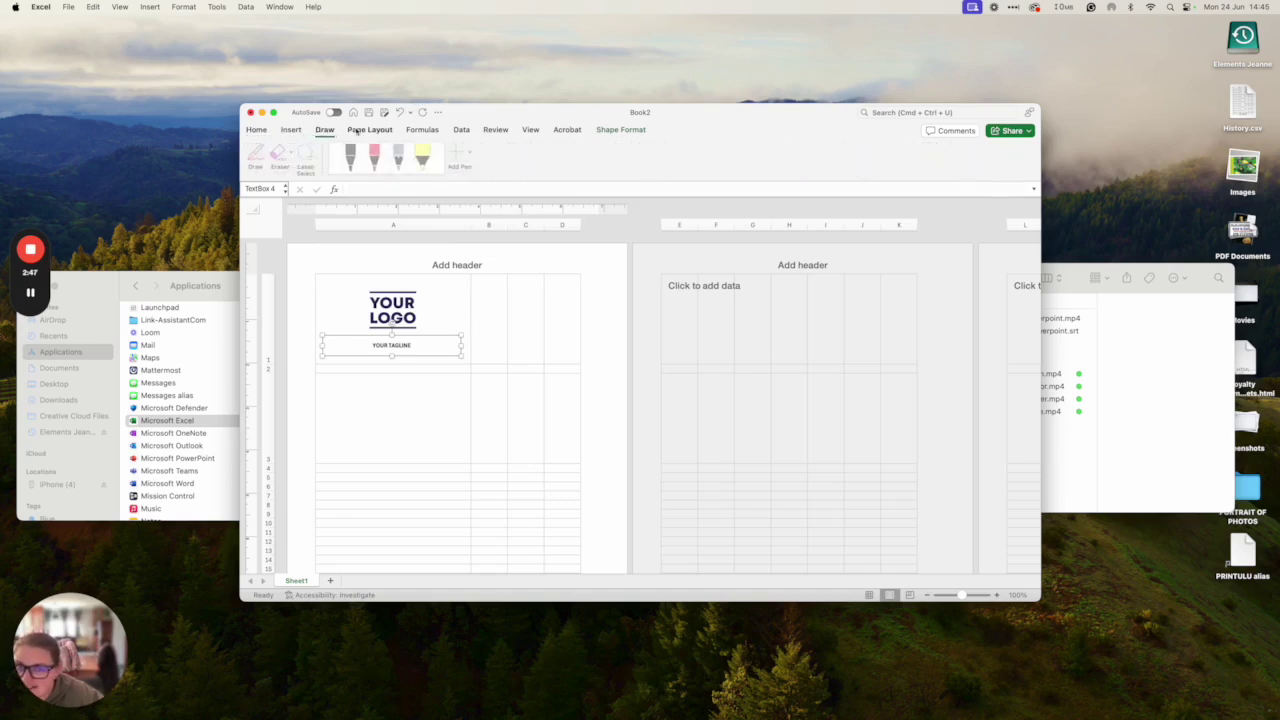
left_click(360, 130)
left_click(625, 130)
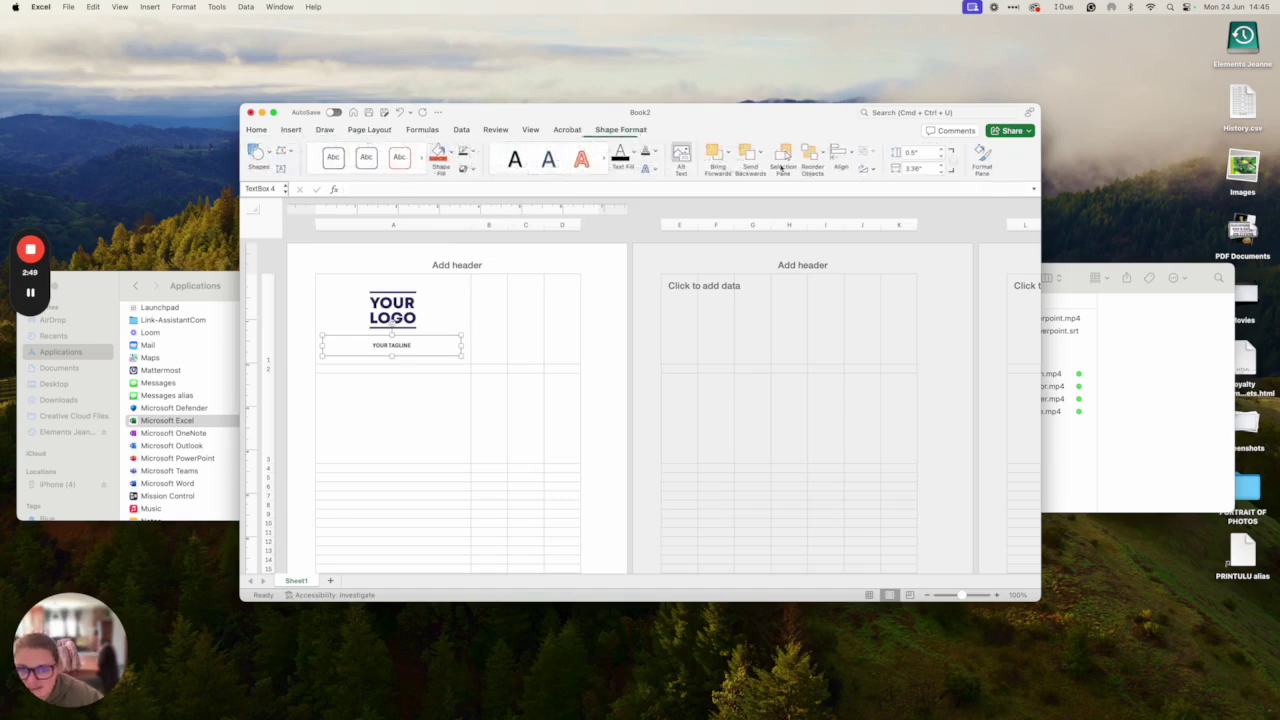
left_click(473, 151)
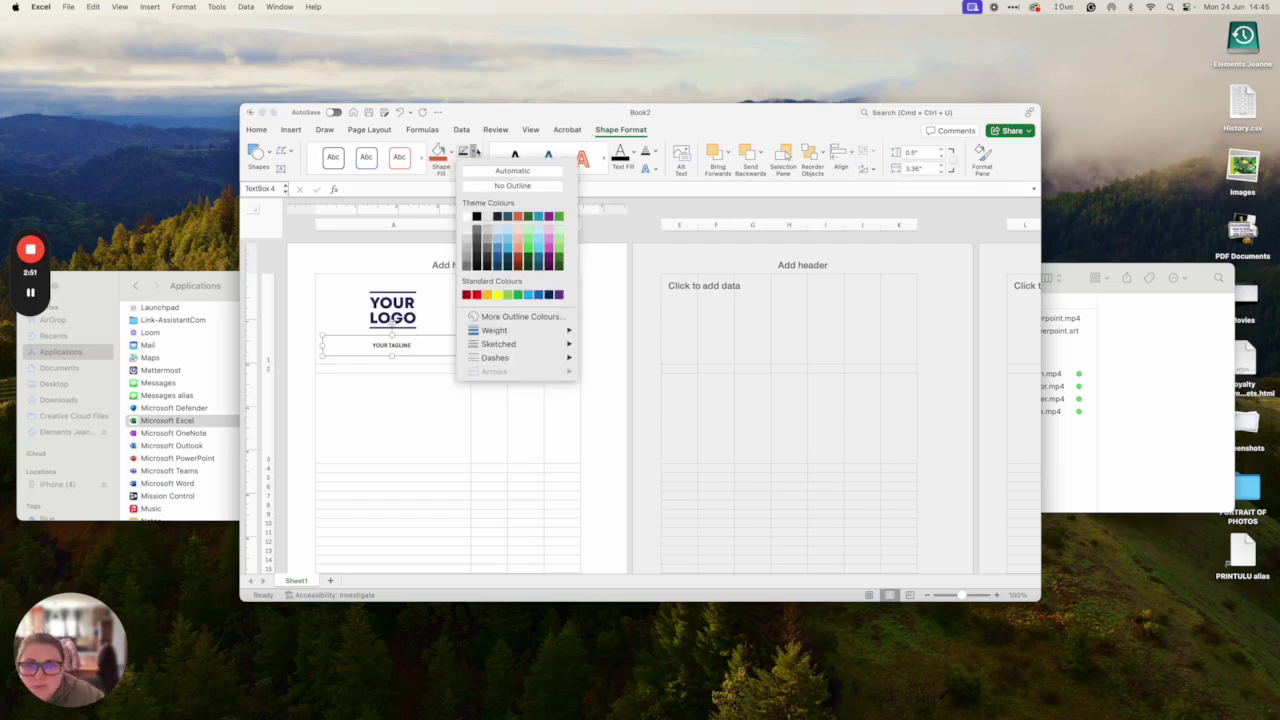
left_click(487, 185)
left_click(406, 383)
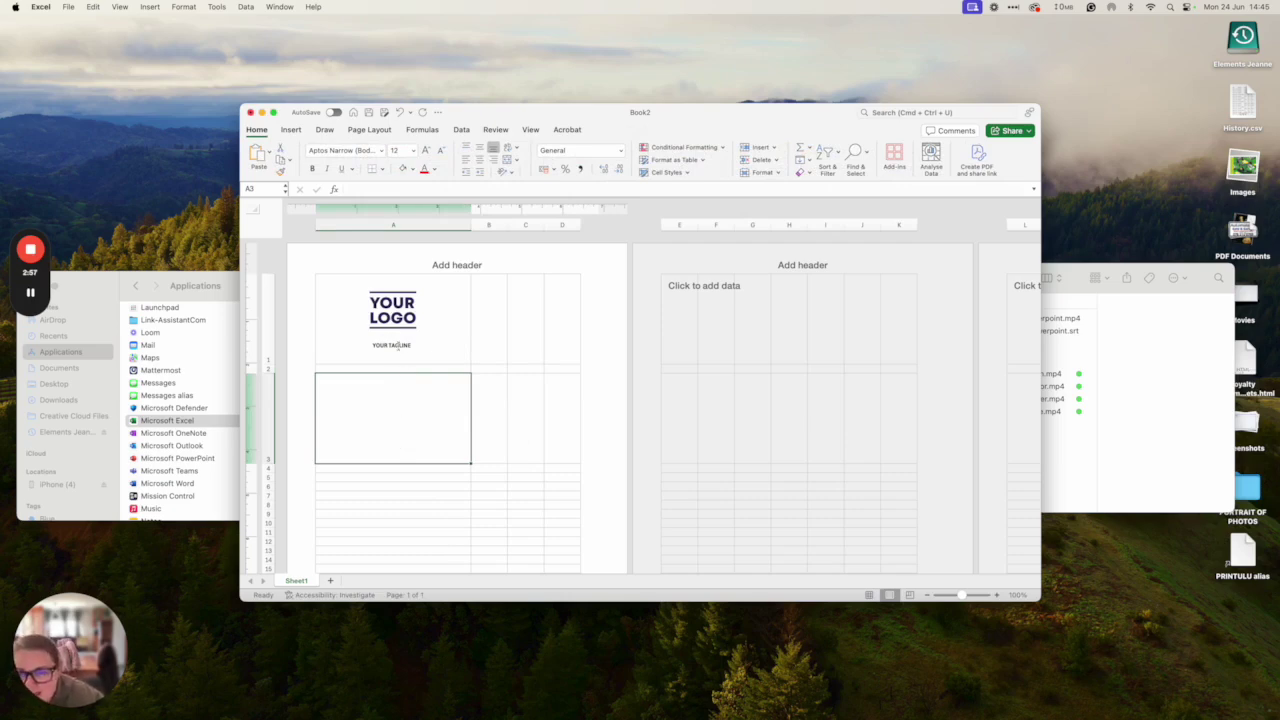
Fill the card-back cell A3 with dark navy.
left_click(412, 169)
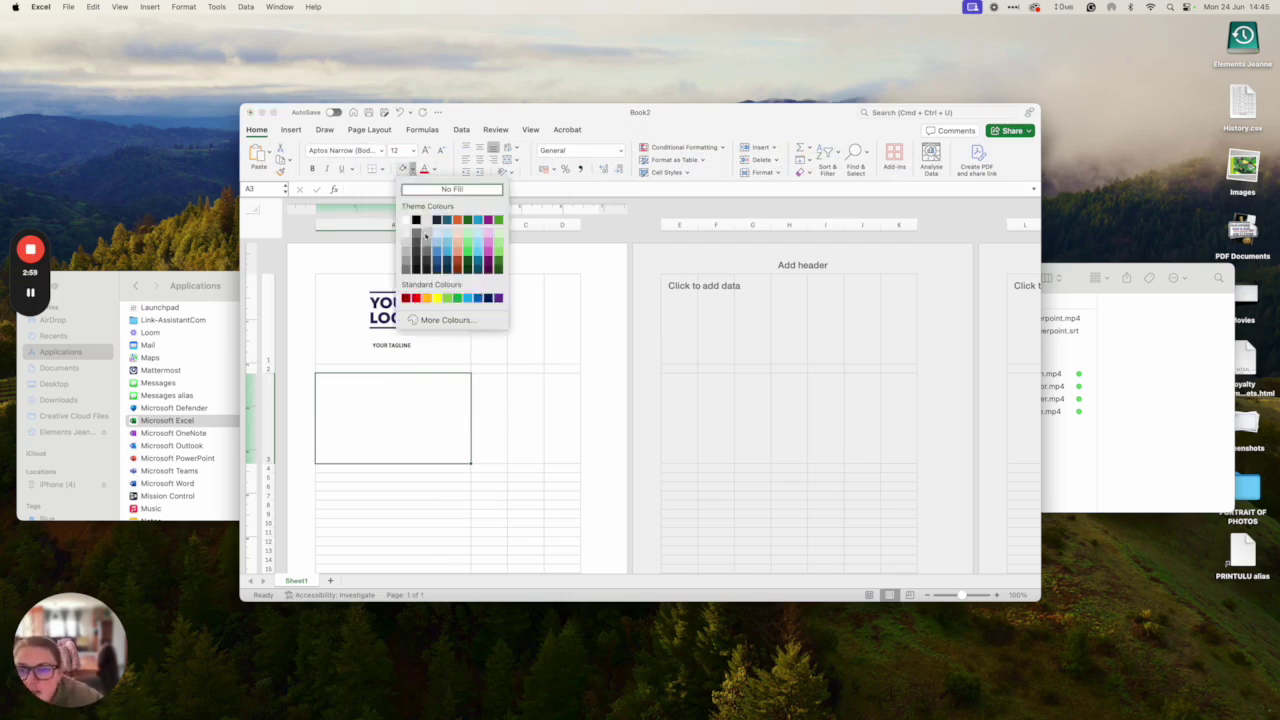
left_click(436, 220)
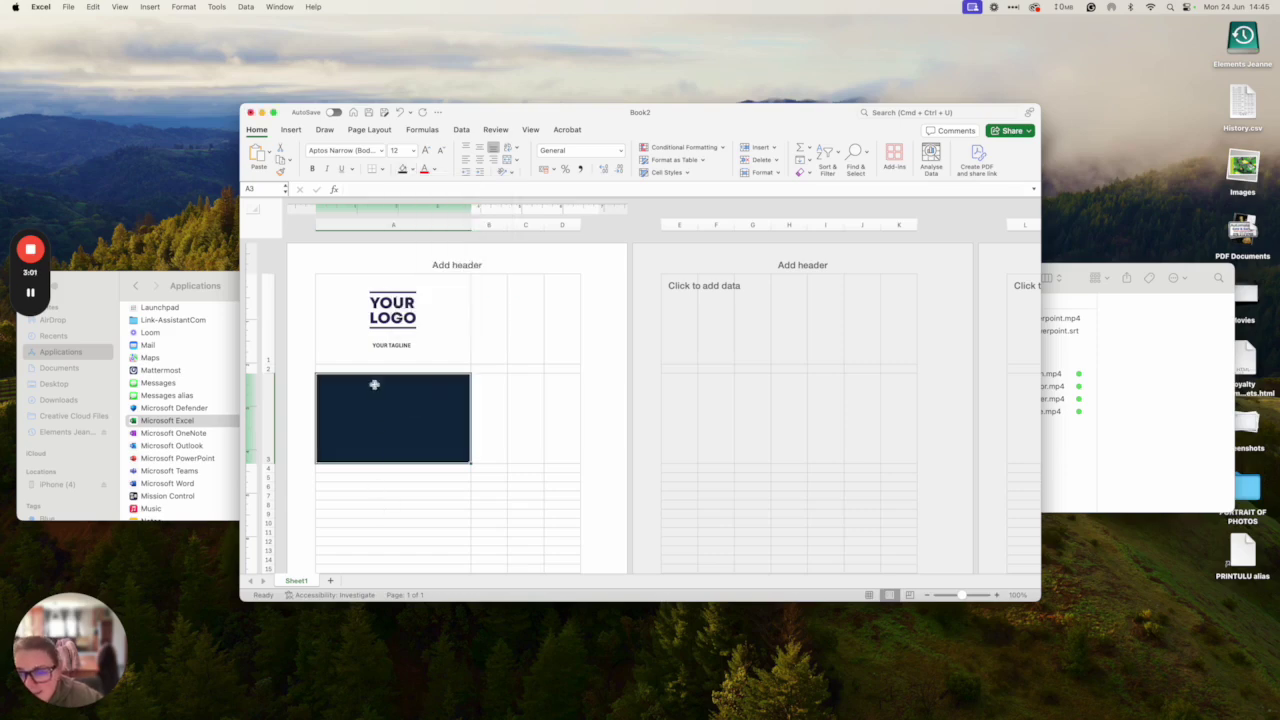
left_click(149, 6)
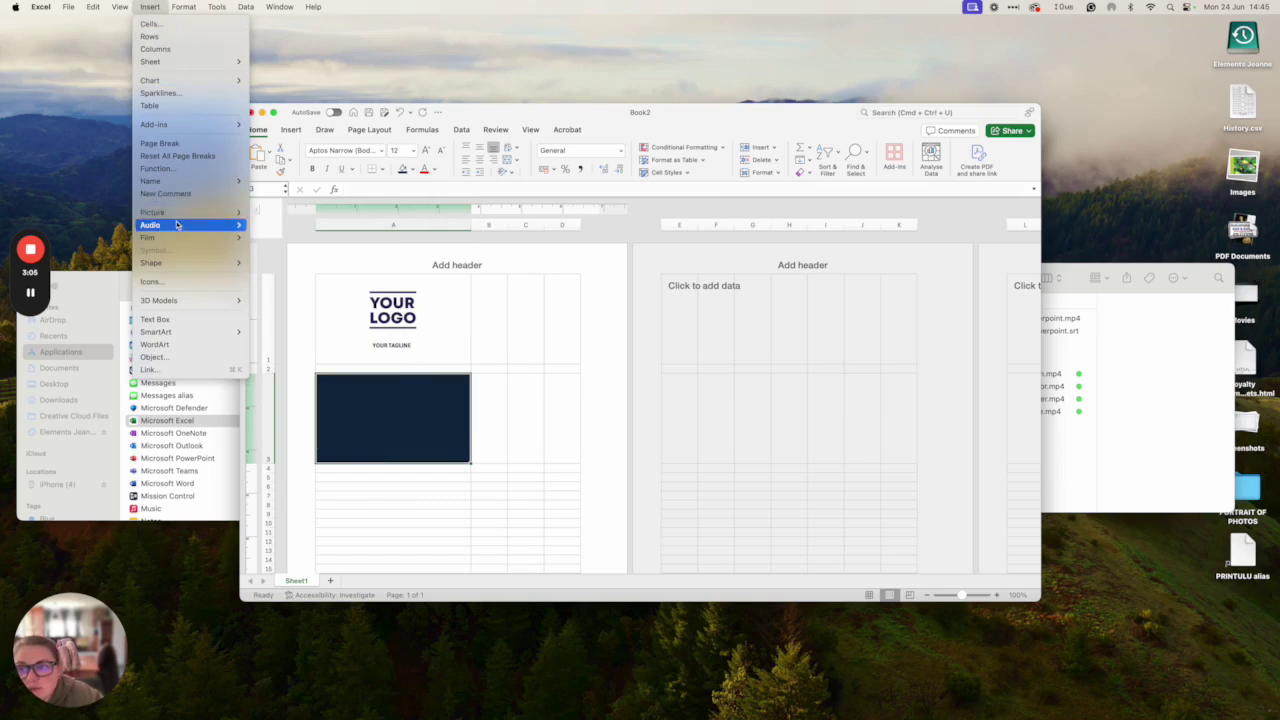
mouse_move(282, 225)
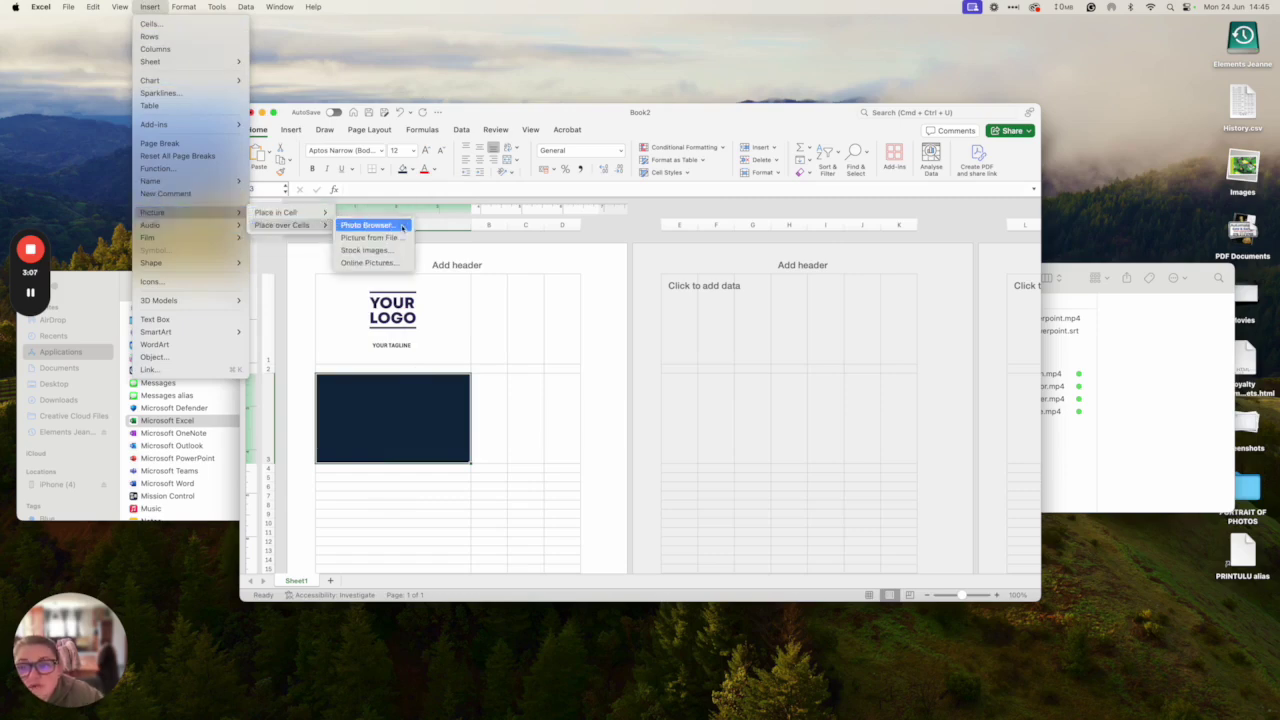
Insert the SocialMediaIcon-04 picture onto the navy card back.
left_click(392, 237)
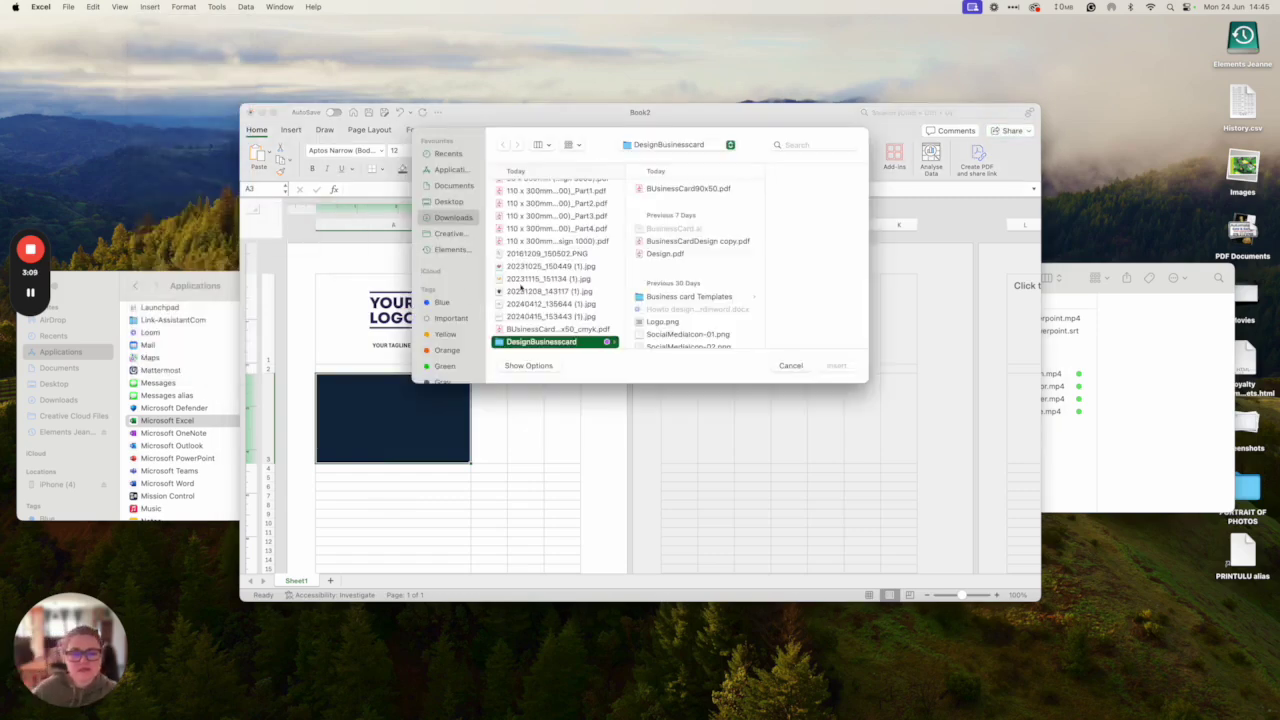
scroll(667, 313, "down", 2)
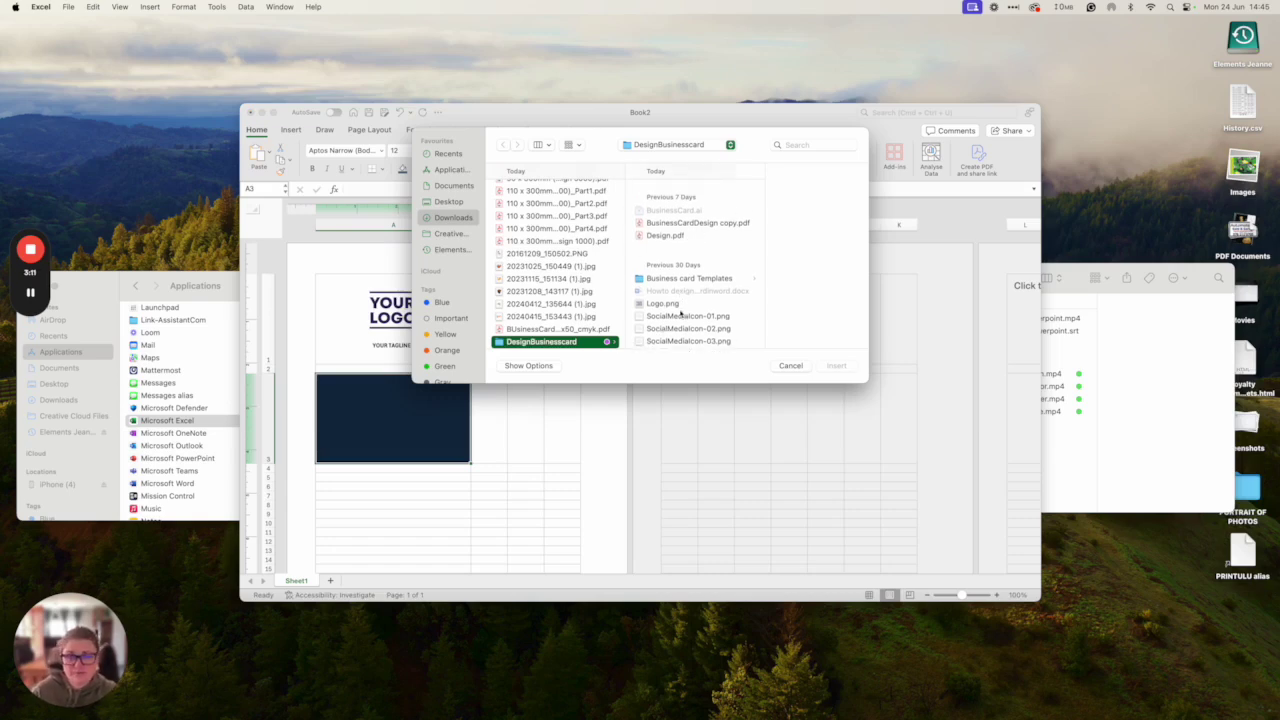
scroll(667, 313, "down", 3)
left_click(654, 292)
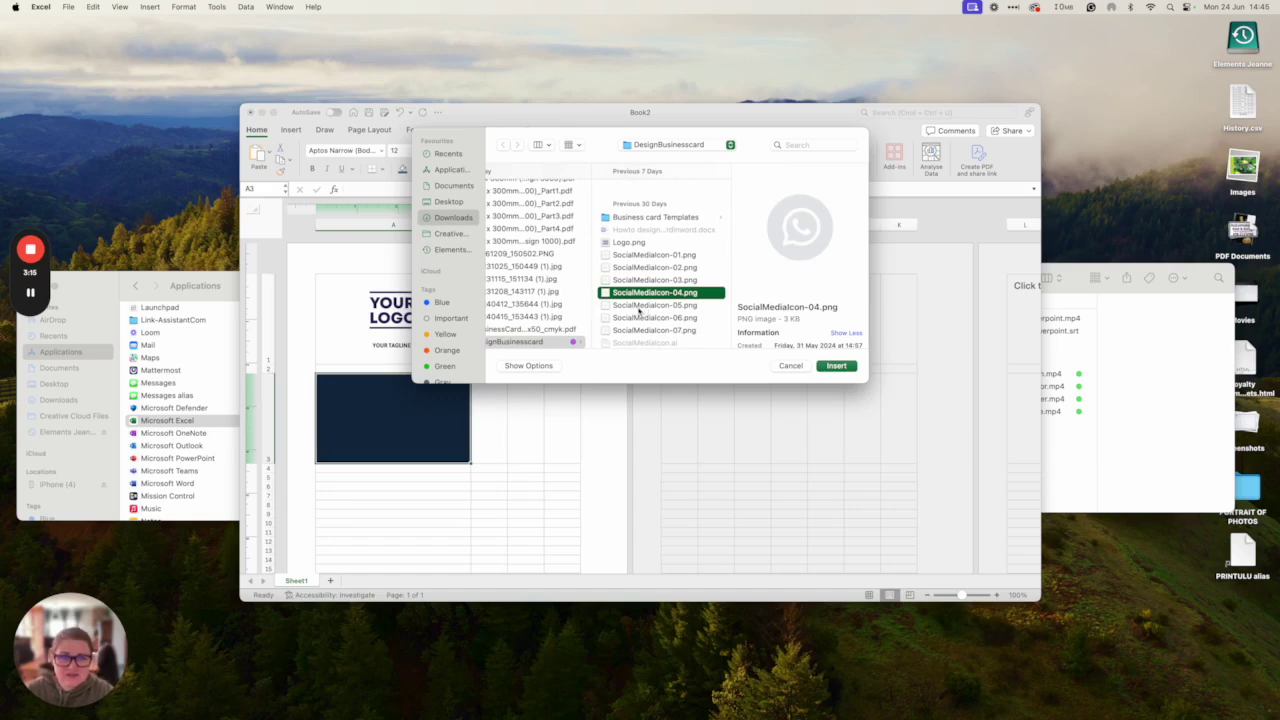
double_click(688, 322)
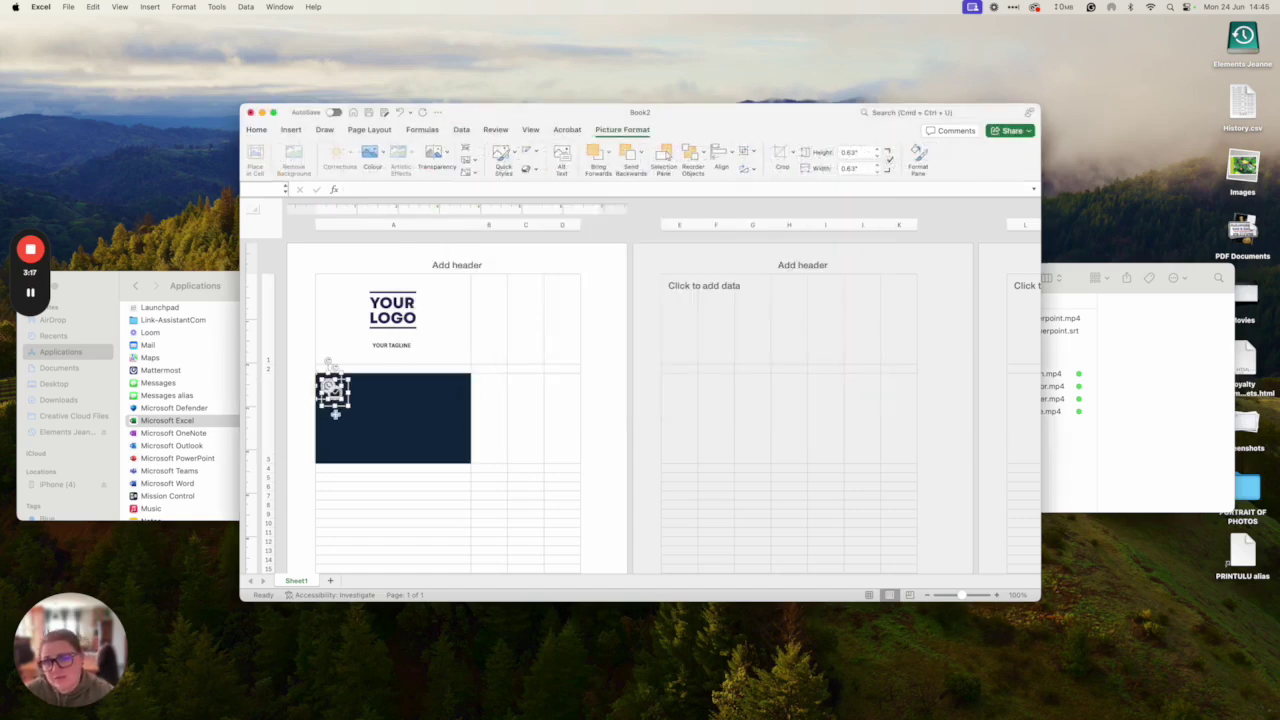
Duplicate the icon, stack the copy below, and move the pair lower left.
left_click(347, 408)
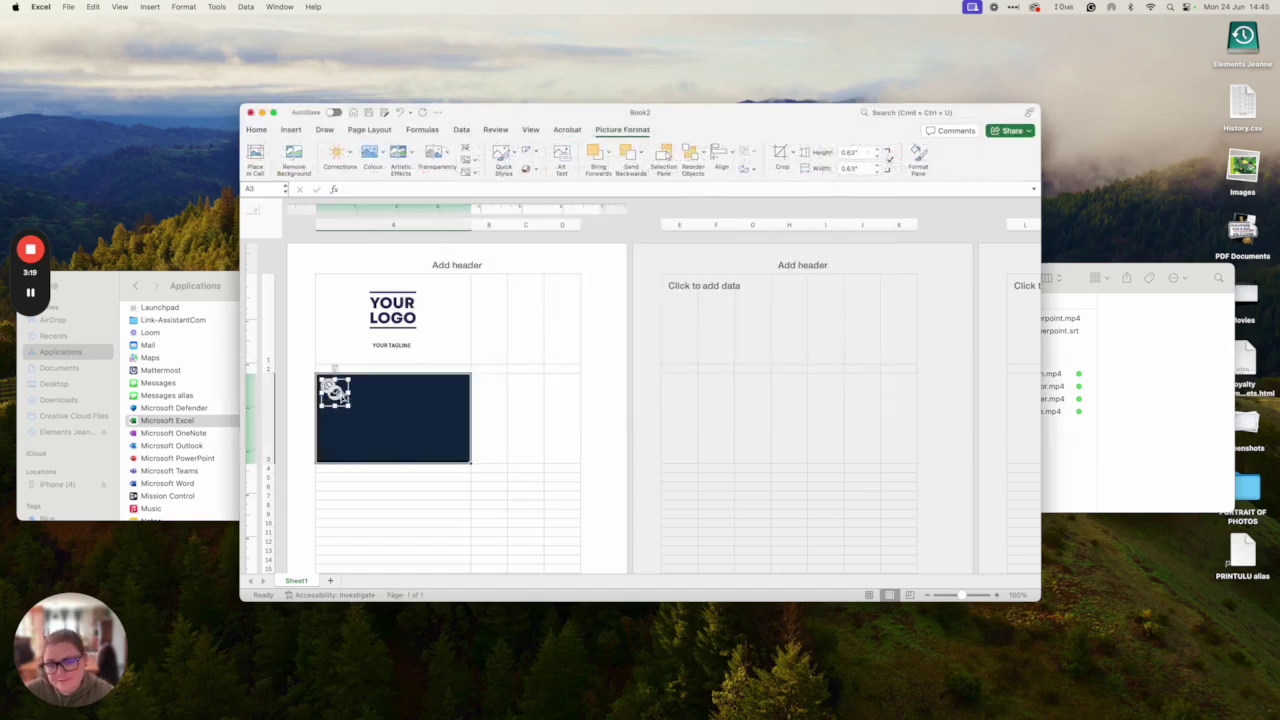
key("super+v")
left_click_drag(366, 428, 334, 412)
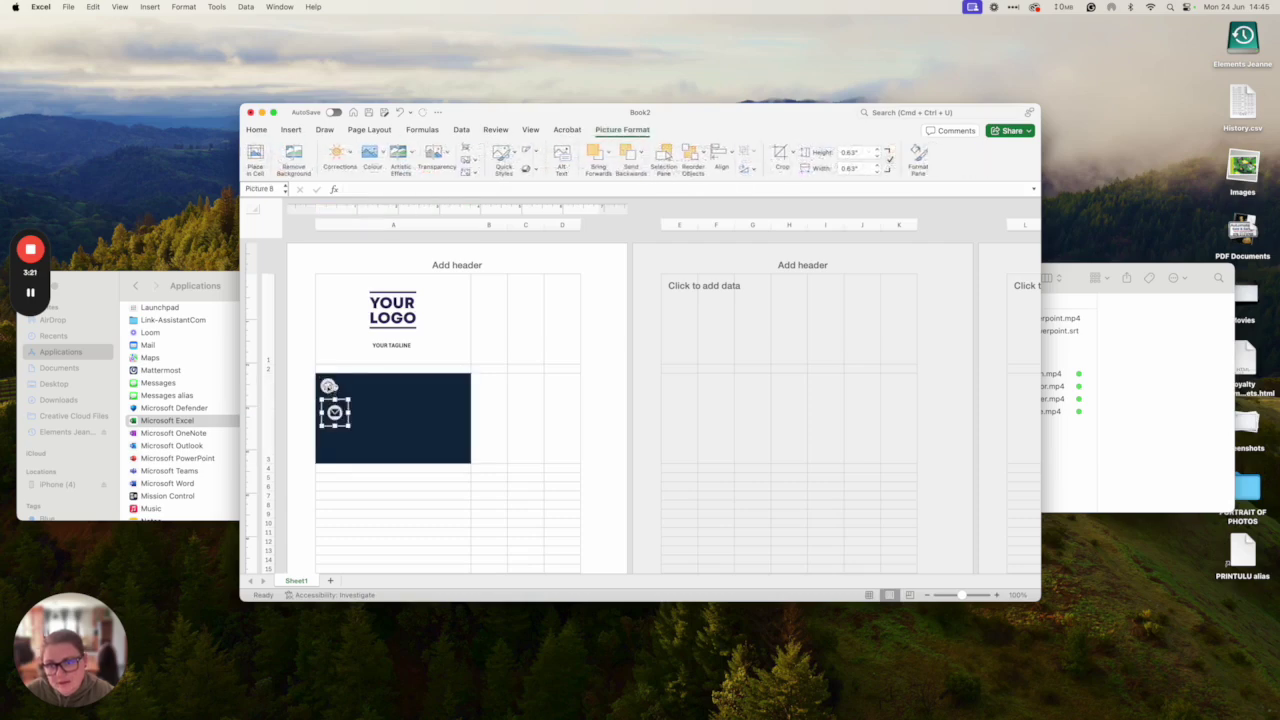
left_click(329, 386, "shift")
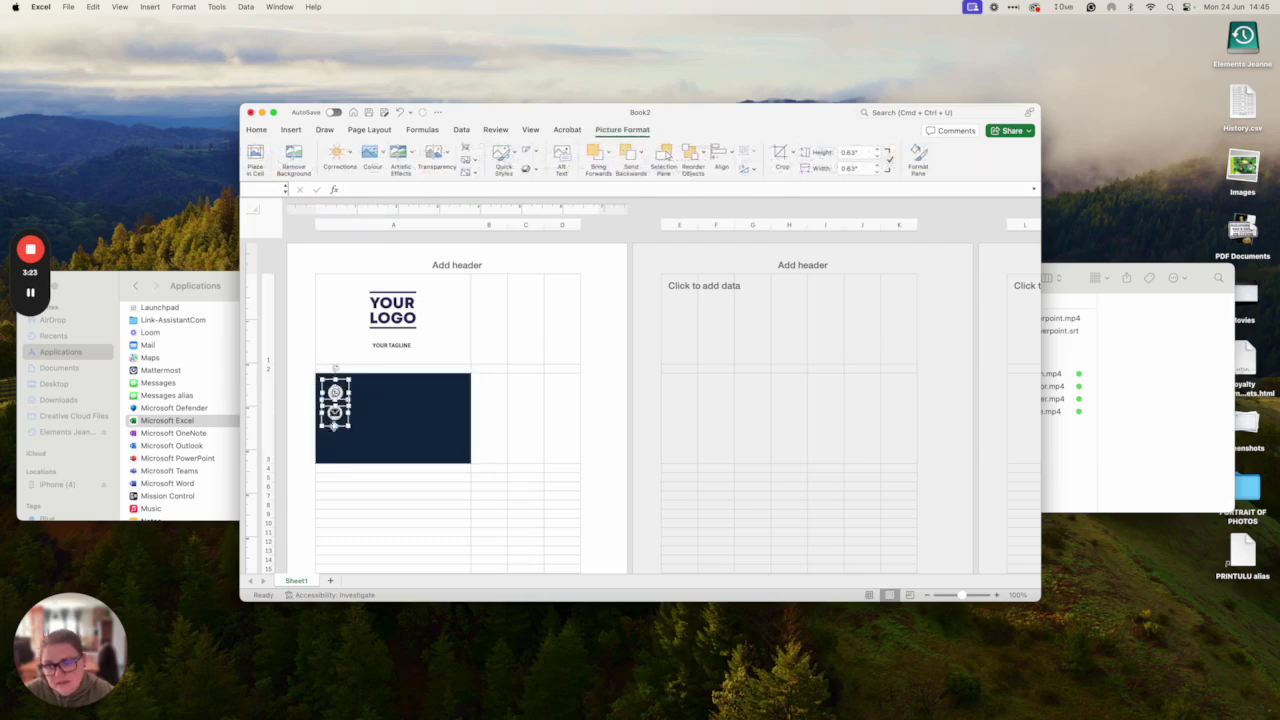
left_click_drag(335, 425, 335, 449)
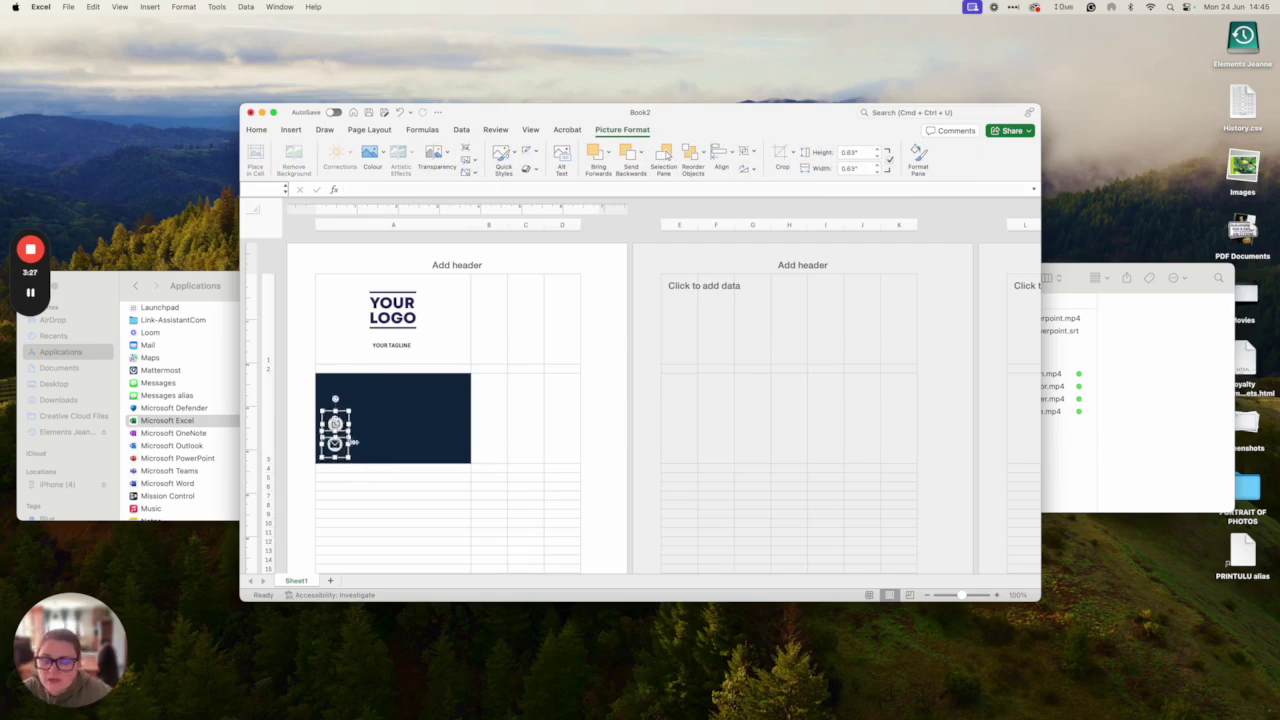
left_click_drag(353, 441, 352, 441)
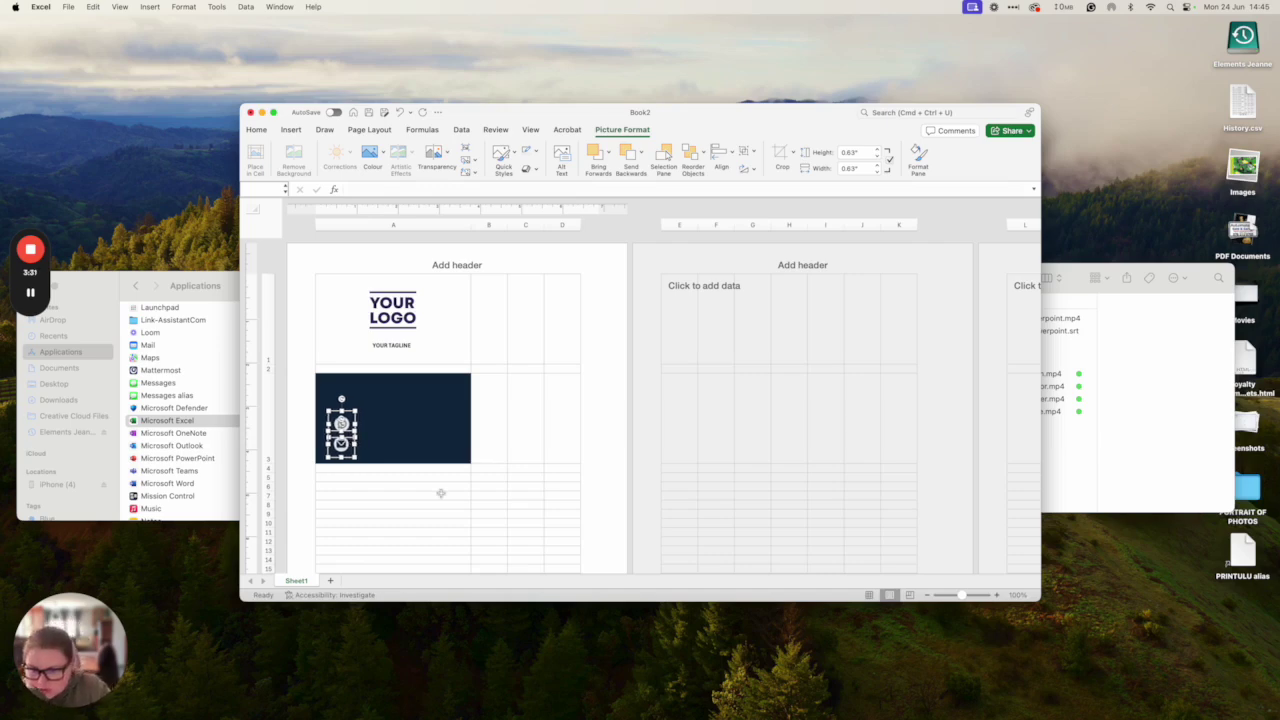
left_click(437, 430)
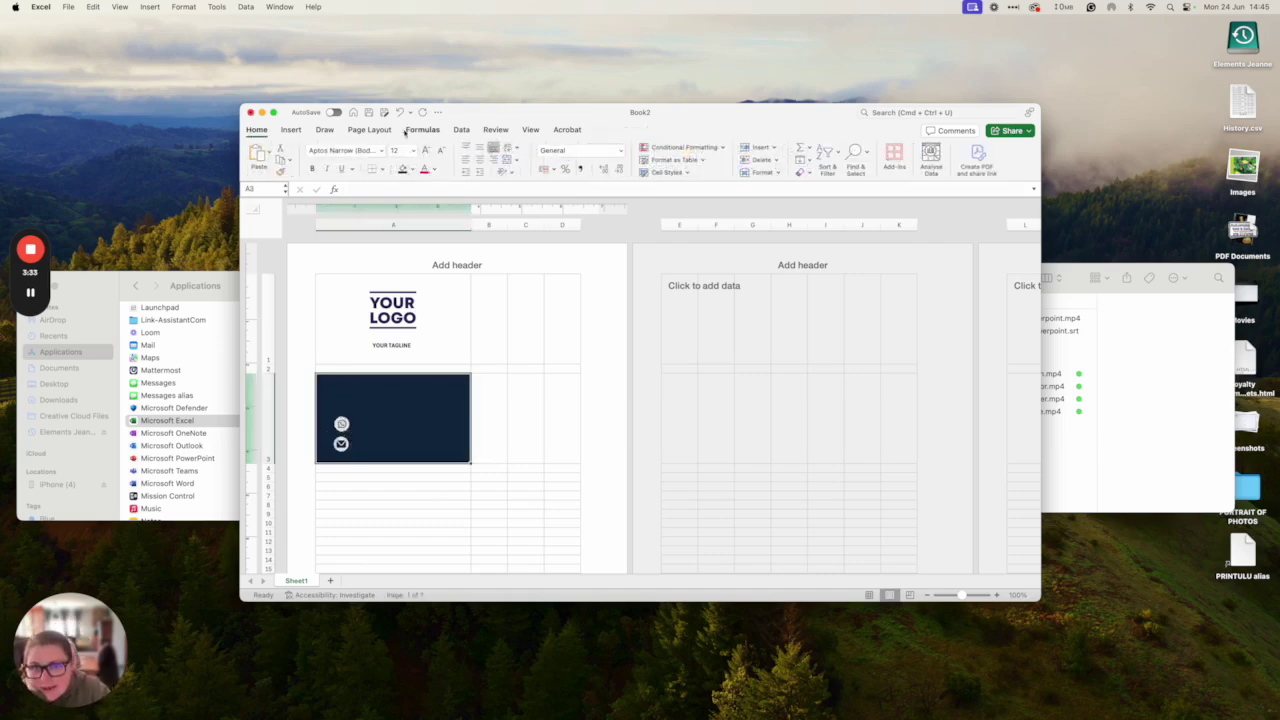
Add a text box with the phone number beside the phone icon, coloured white.
left_click(322, 131)
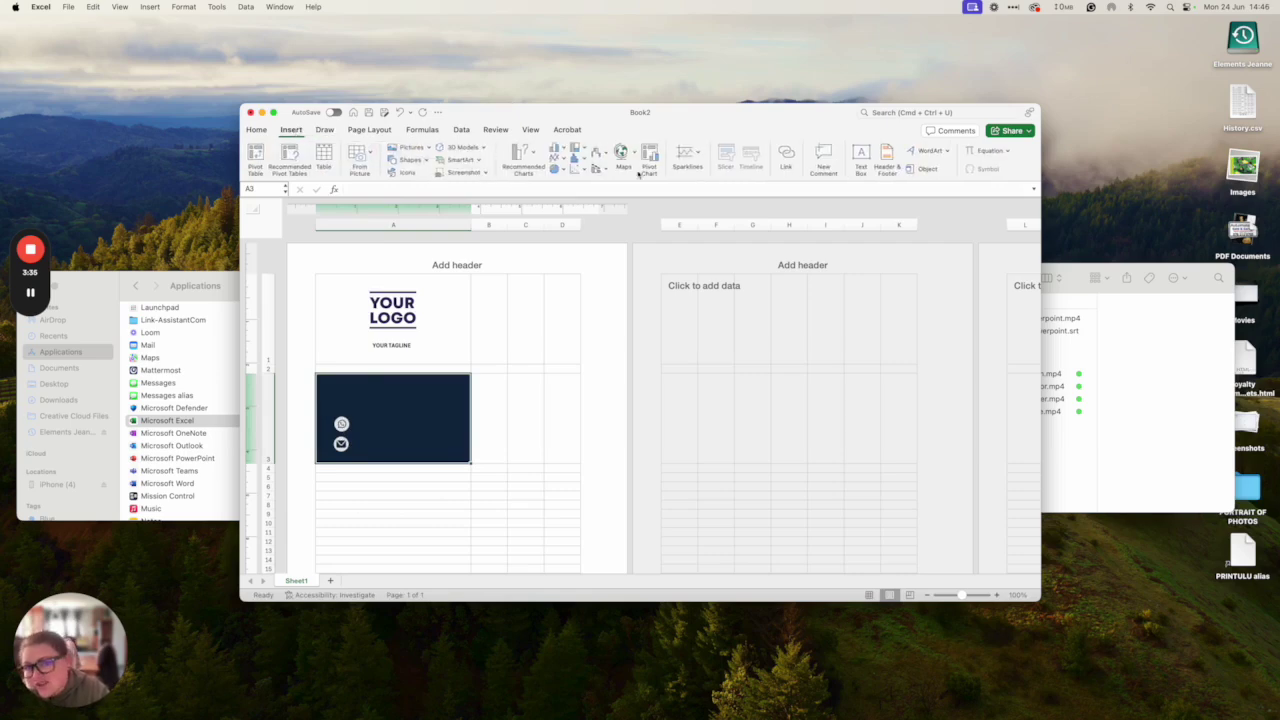
left_click(410, 160)
left_click(396, 192)
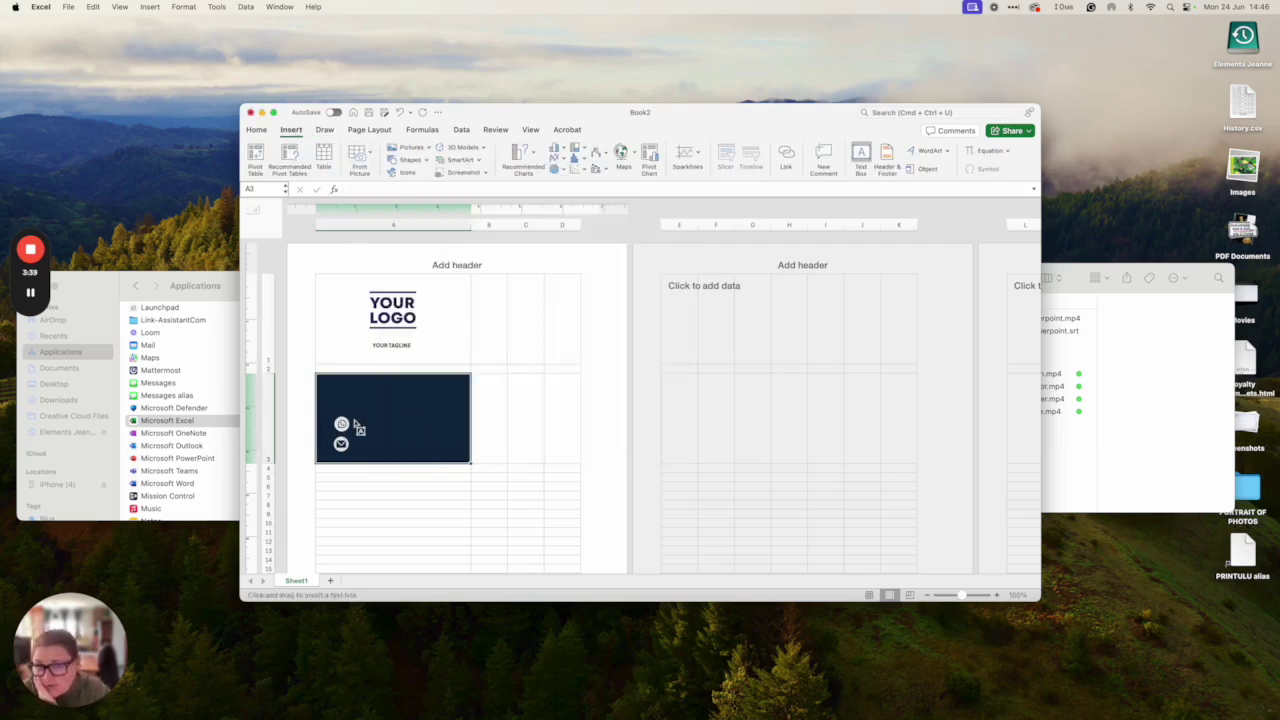
left_click(358, 424)
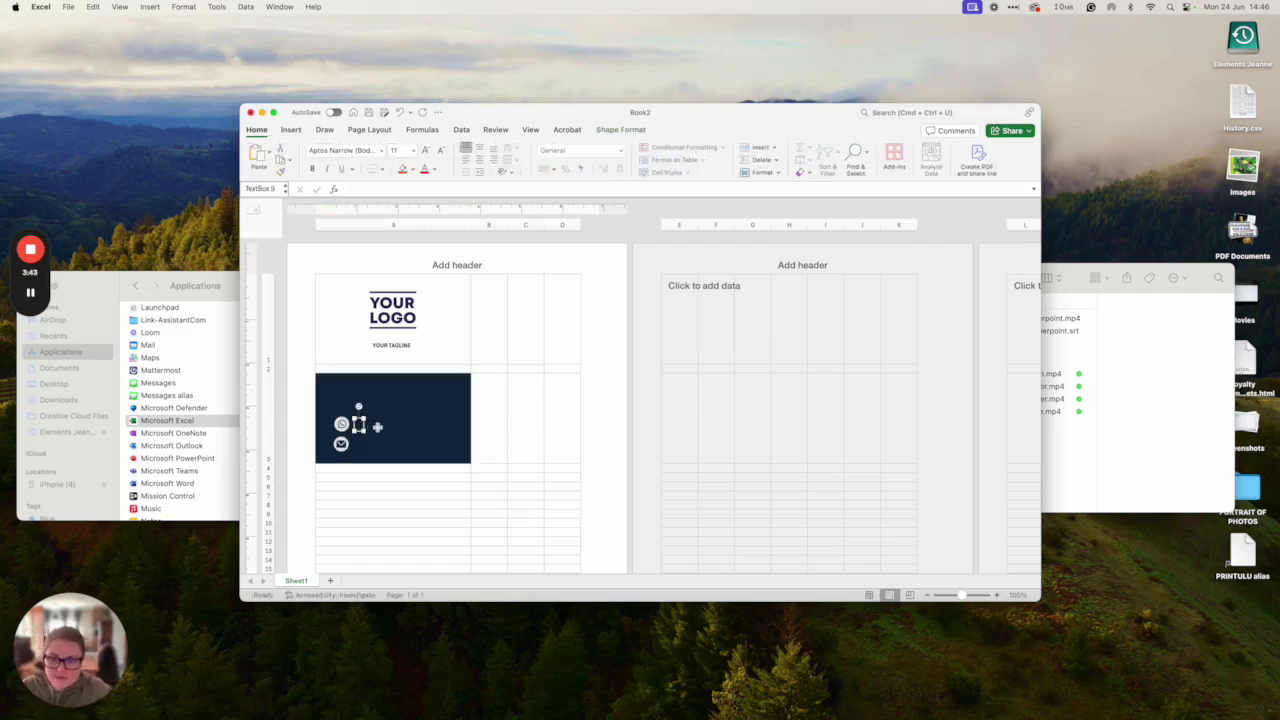
type("text")
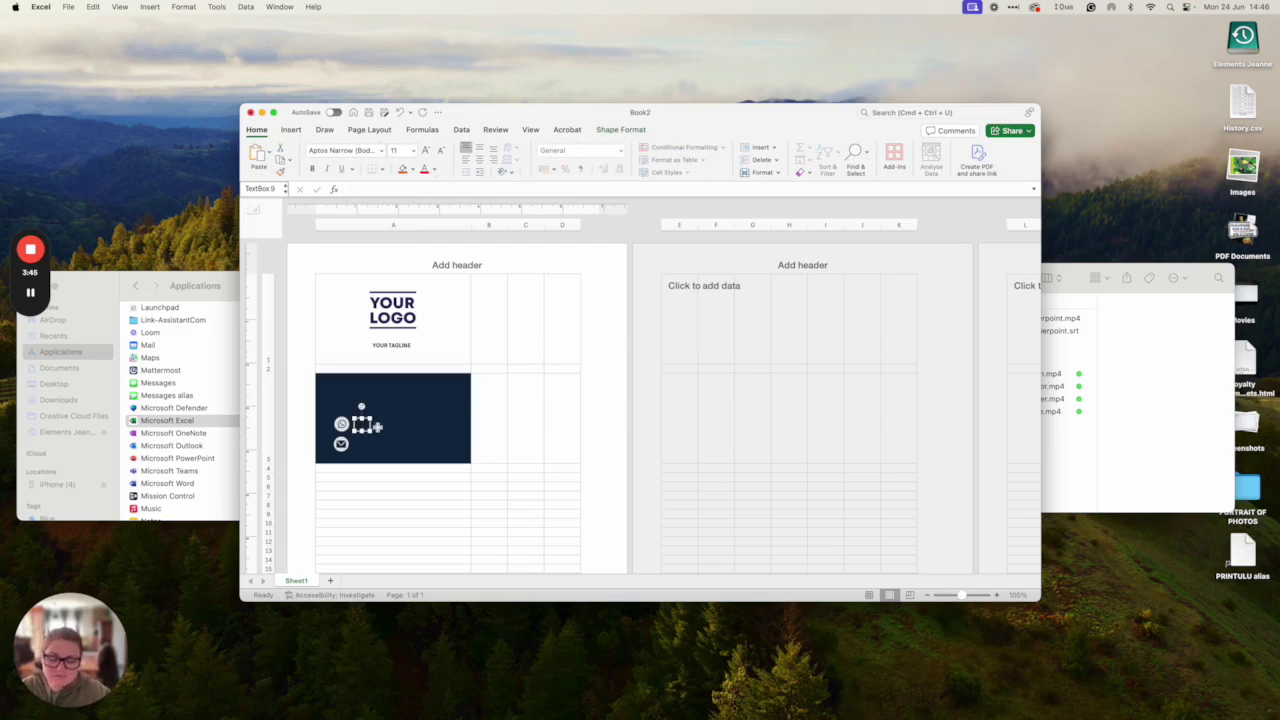
type("0712")
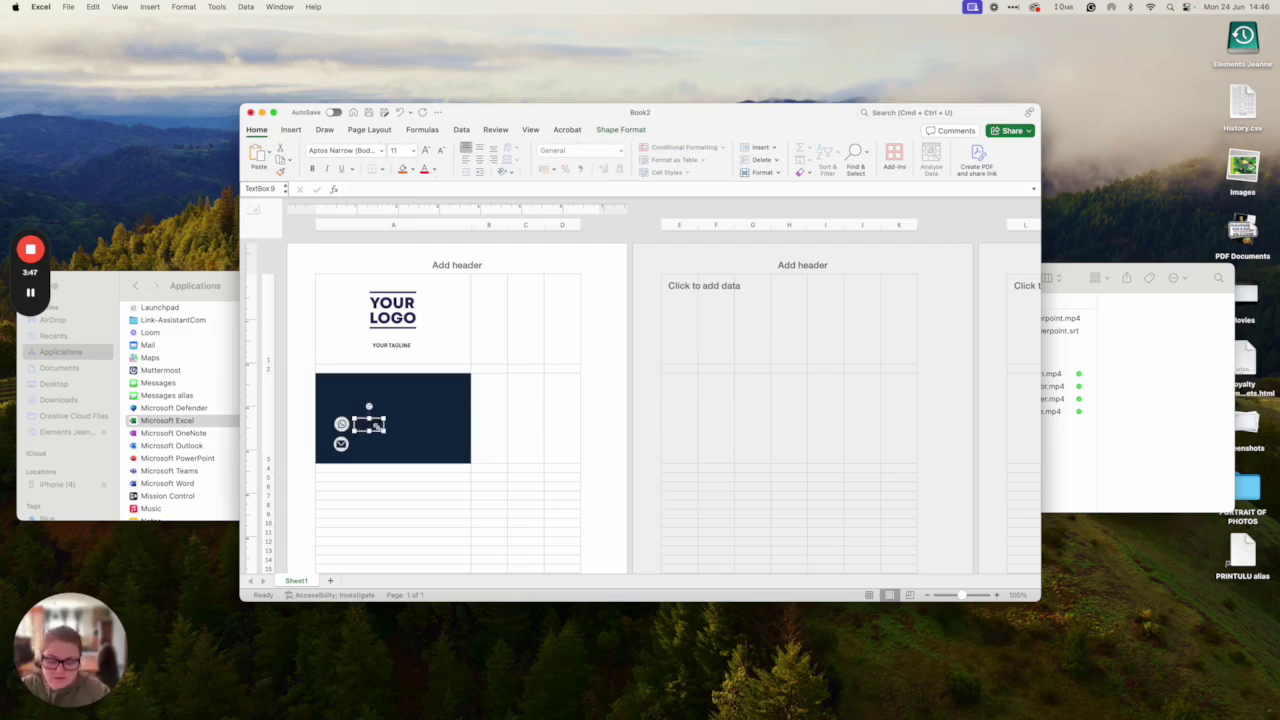
type("34")
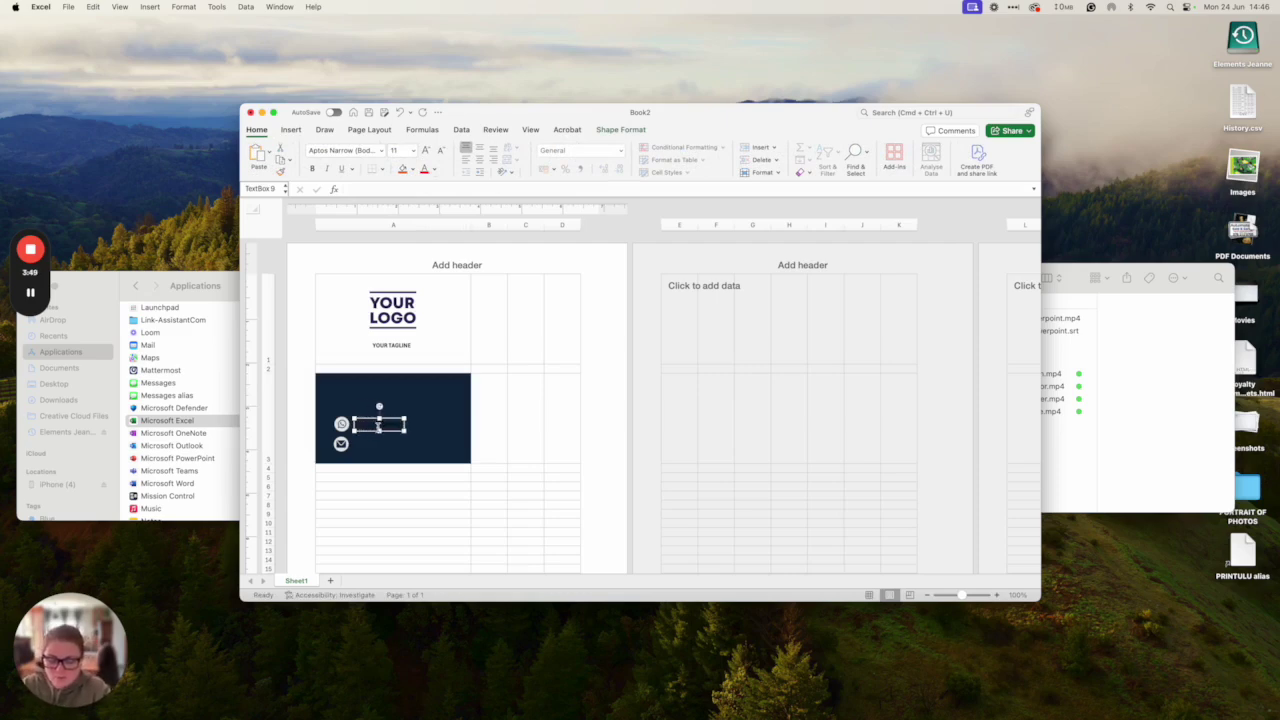
key("super+a")
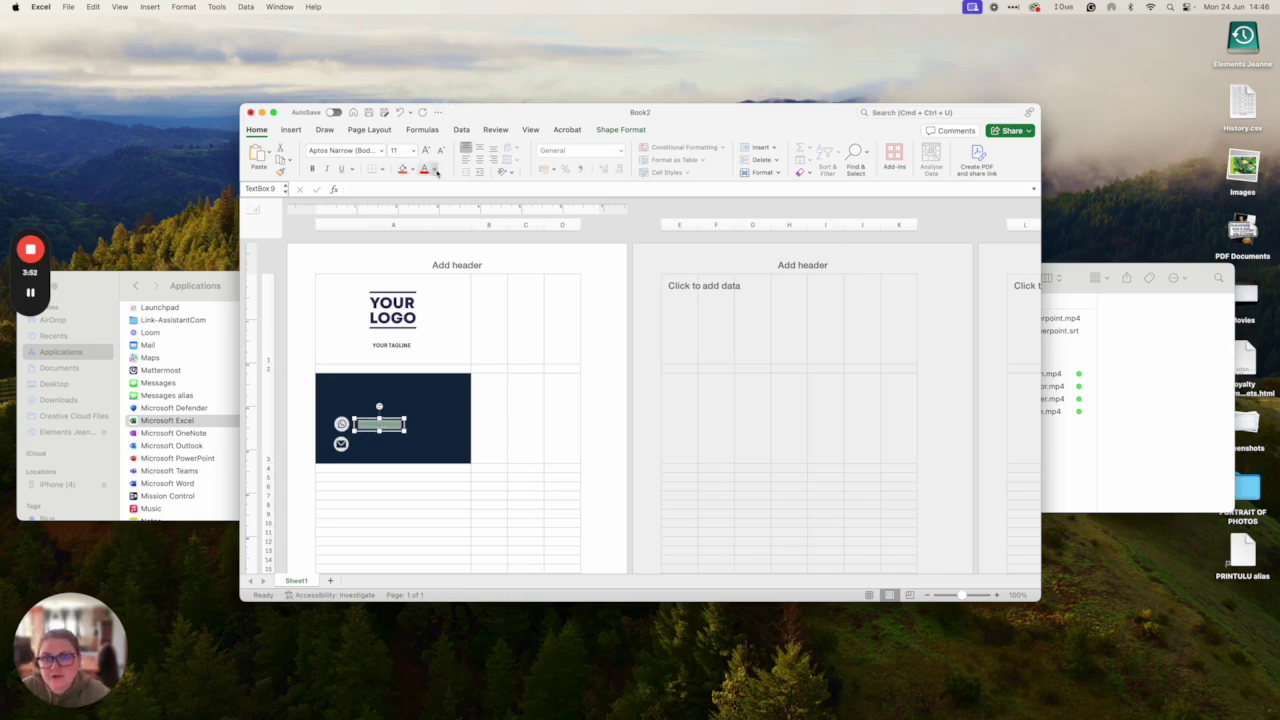
left_click(436, 172)
left_click(429, 233)
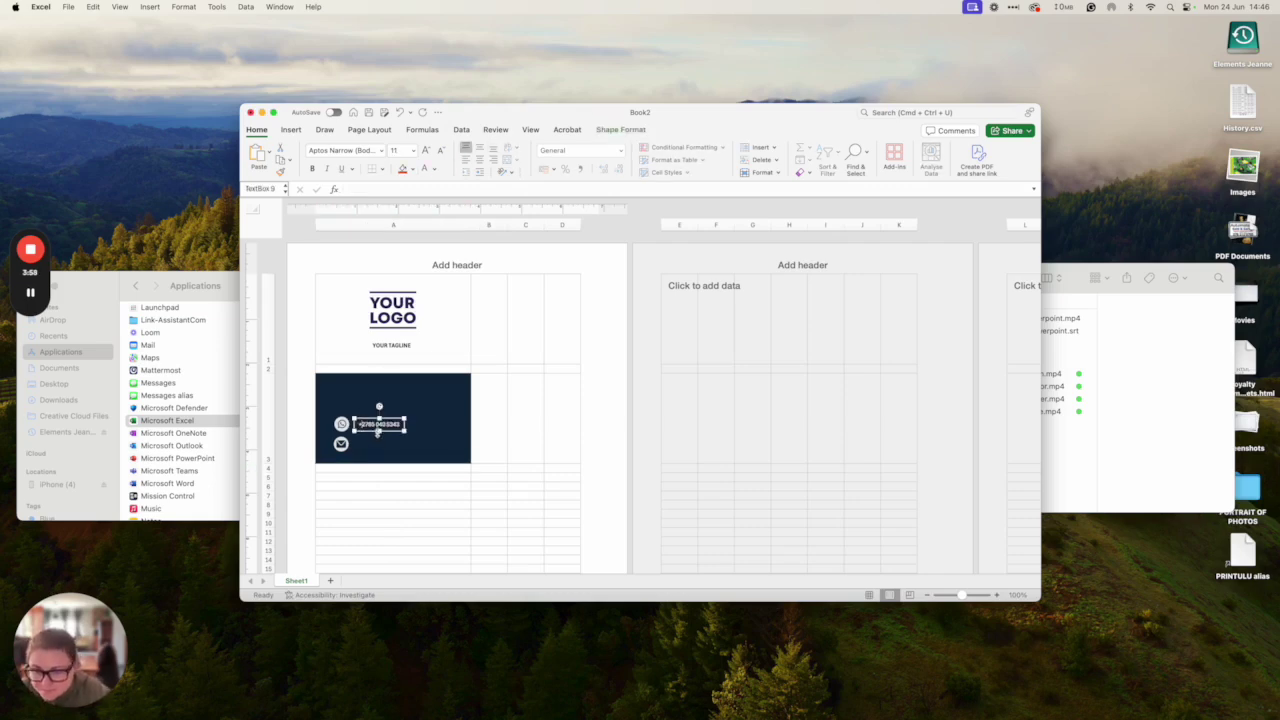
Duplicate the phone text box beside the envelope icon and change its text to the support email address.
right_click(373, 428)
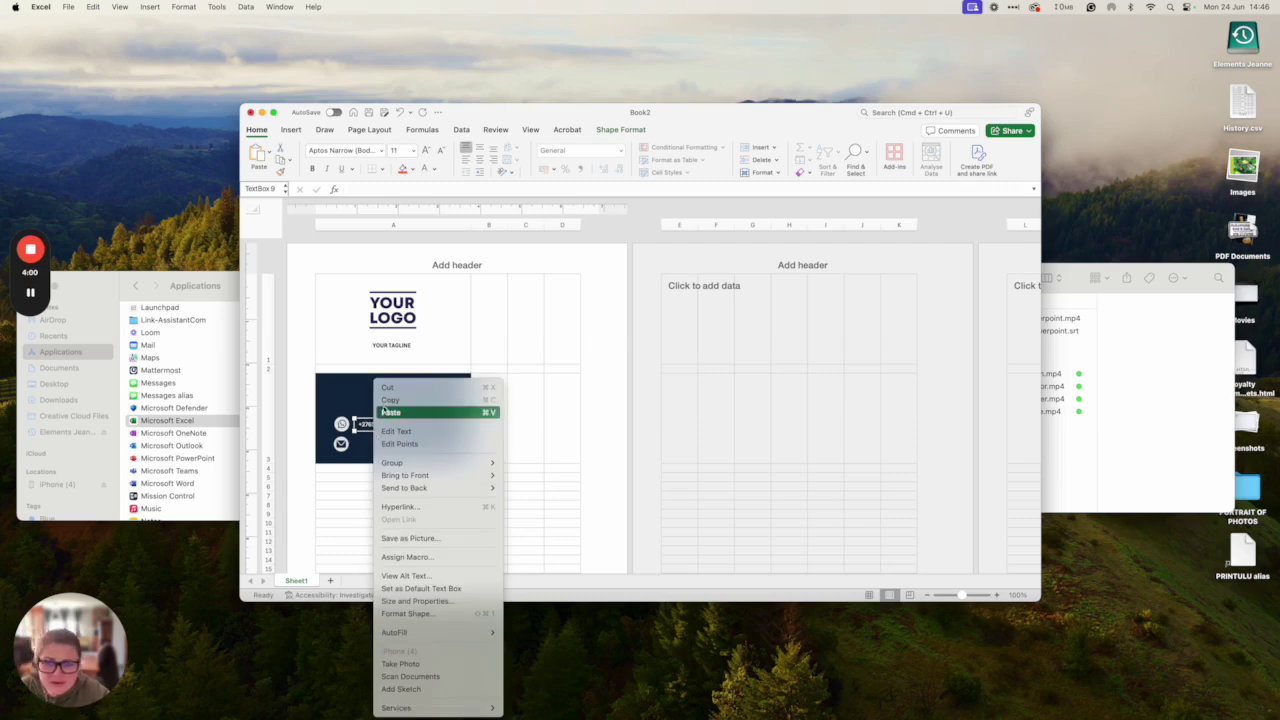
left_click(398, 411)
right_click(368, 430)
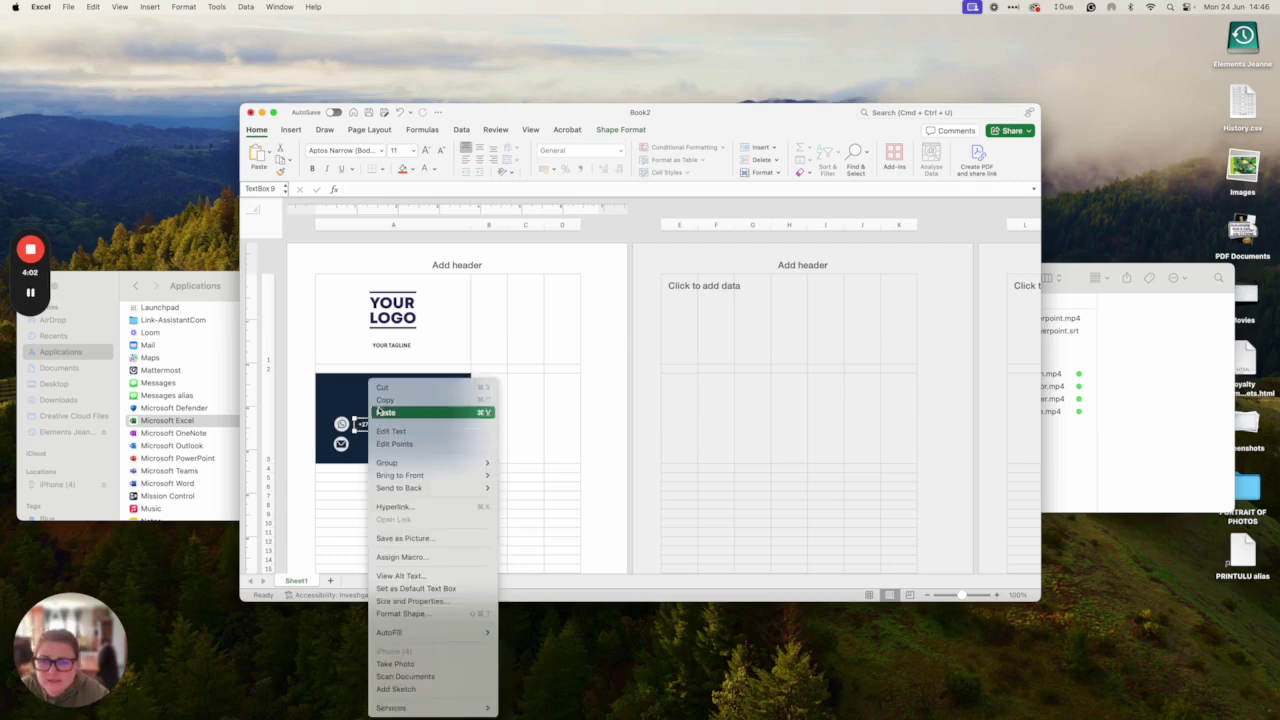
left_click(380, 411)
left_click_drag(378, 430, 367, 438)
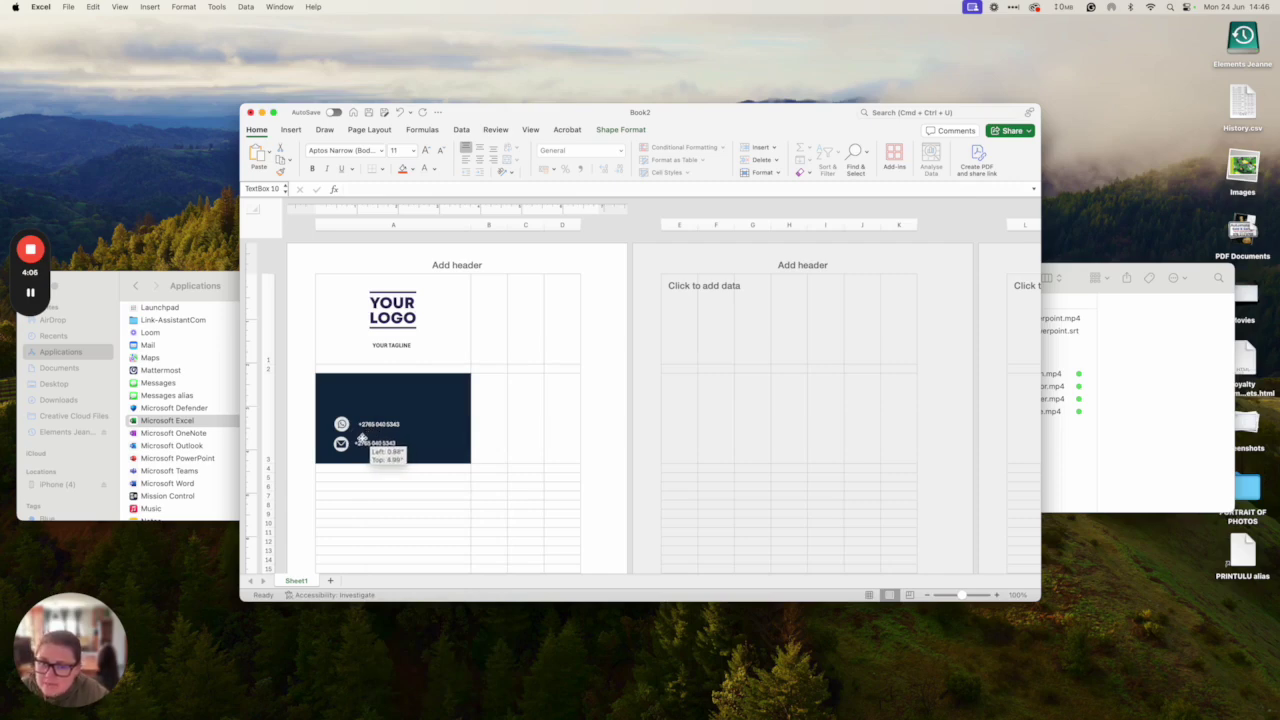
left_click_drag(367, 440, 368, 442)
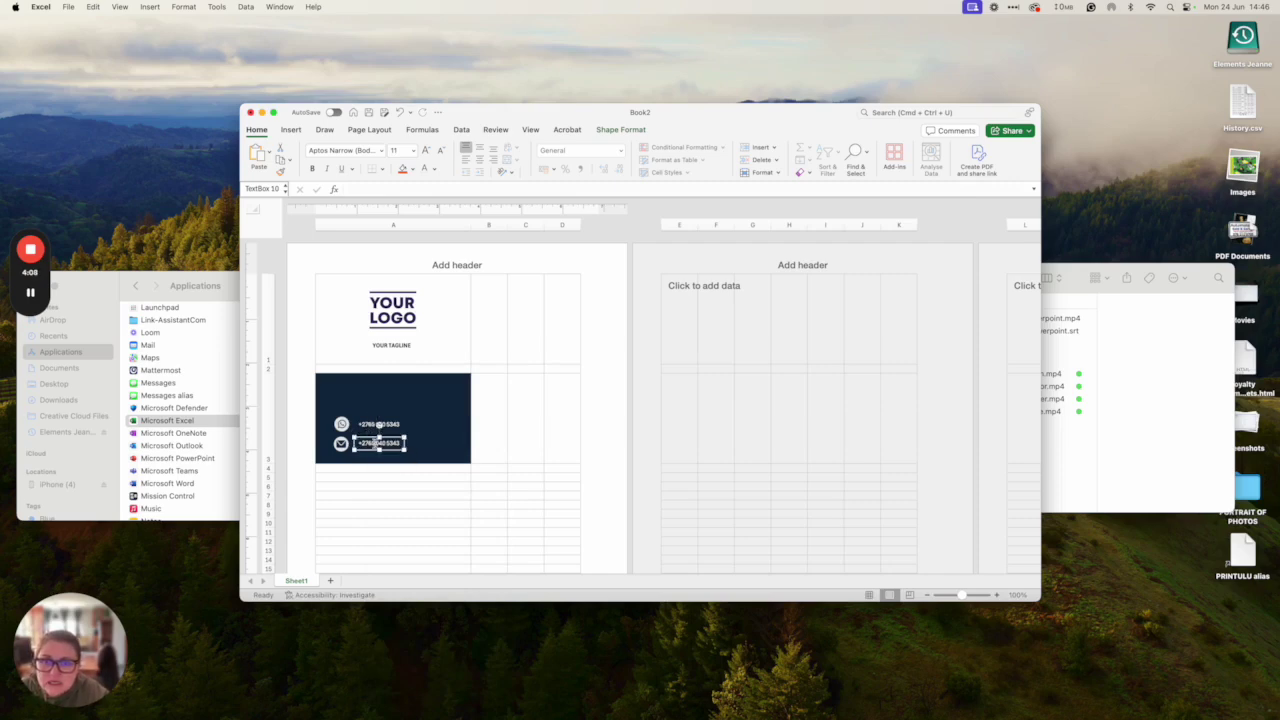
left_click(376, 424, "shift")
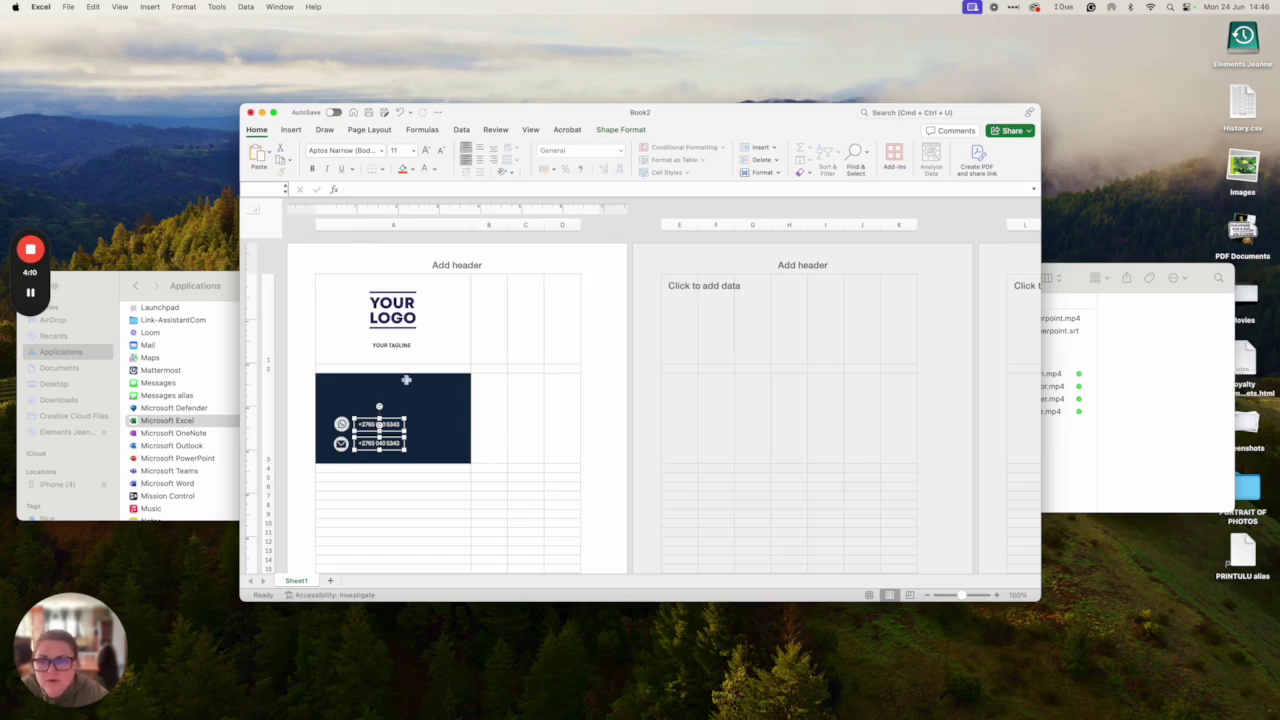
left_click(362, 423)
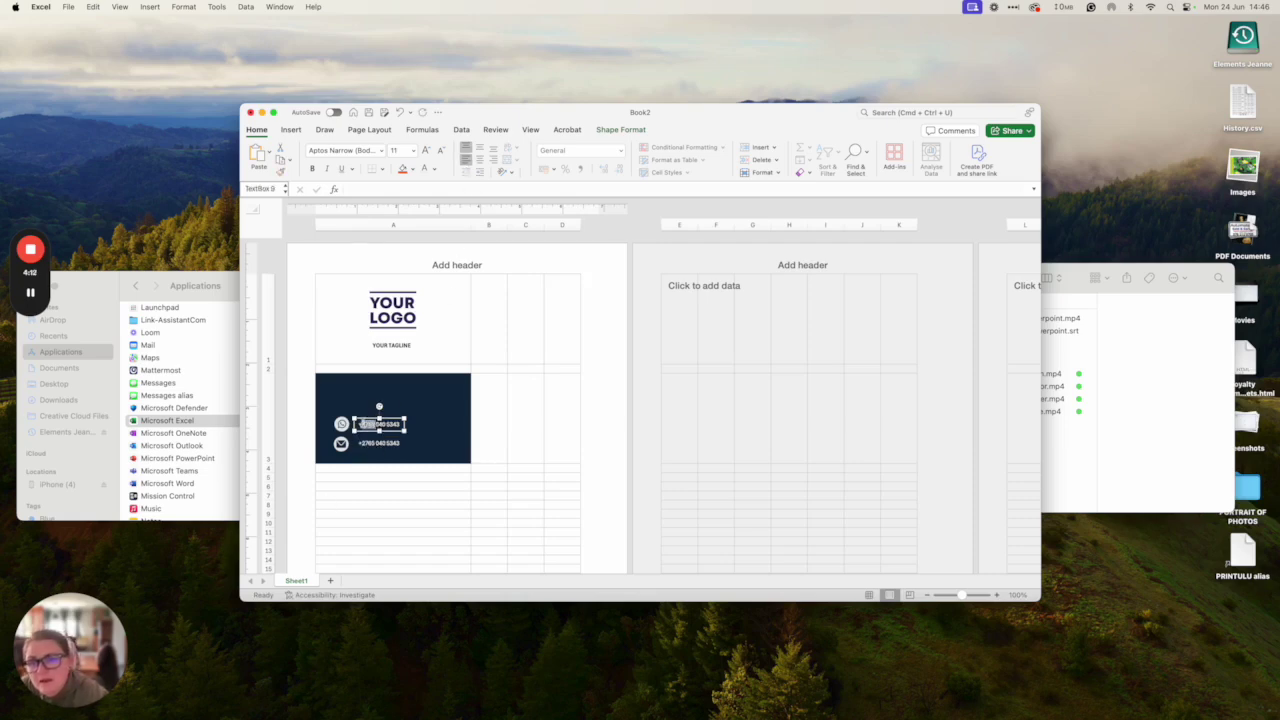
triple_click(368, 424)
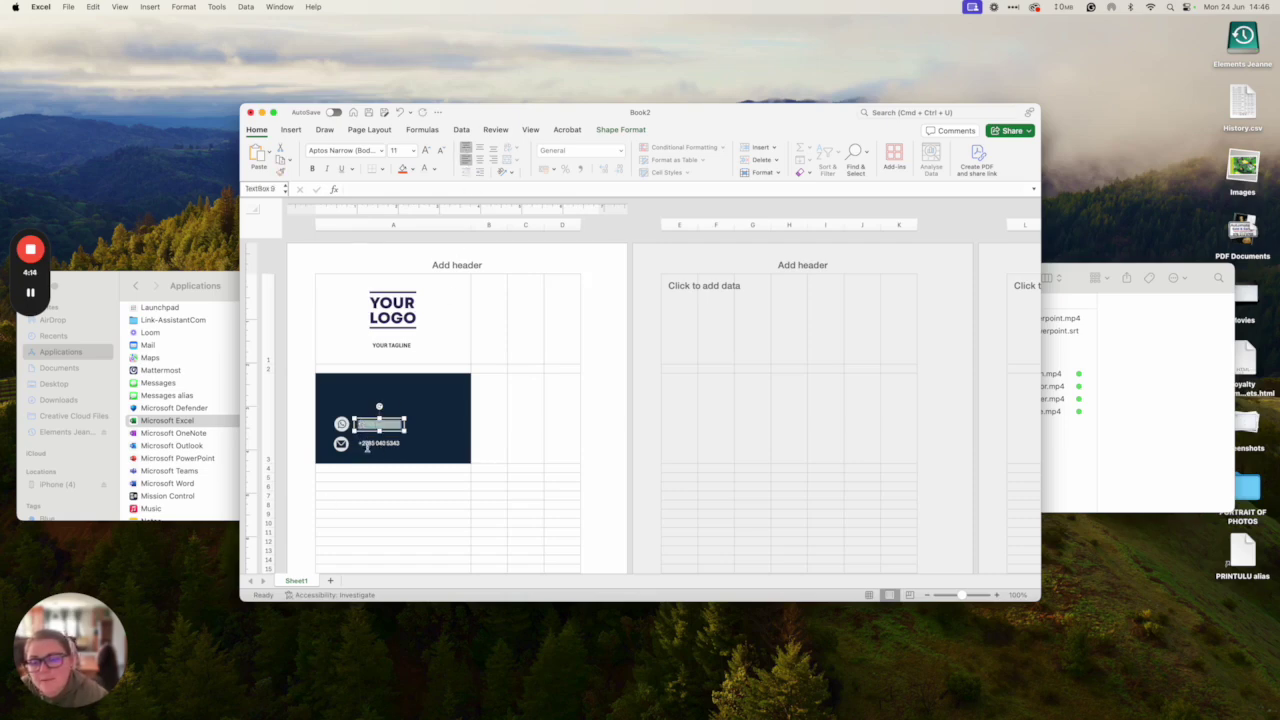
left_click(367, 443)
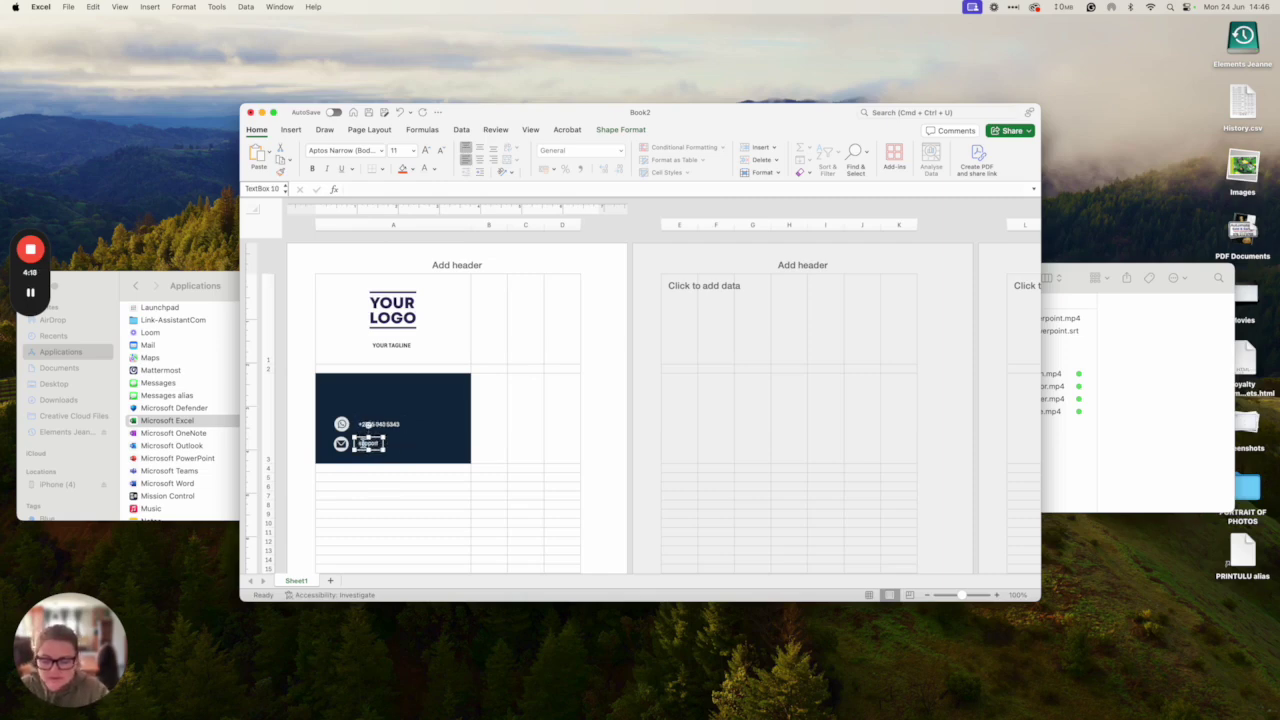
type("rintul")
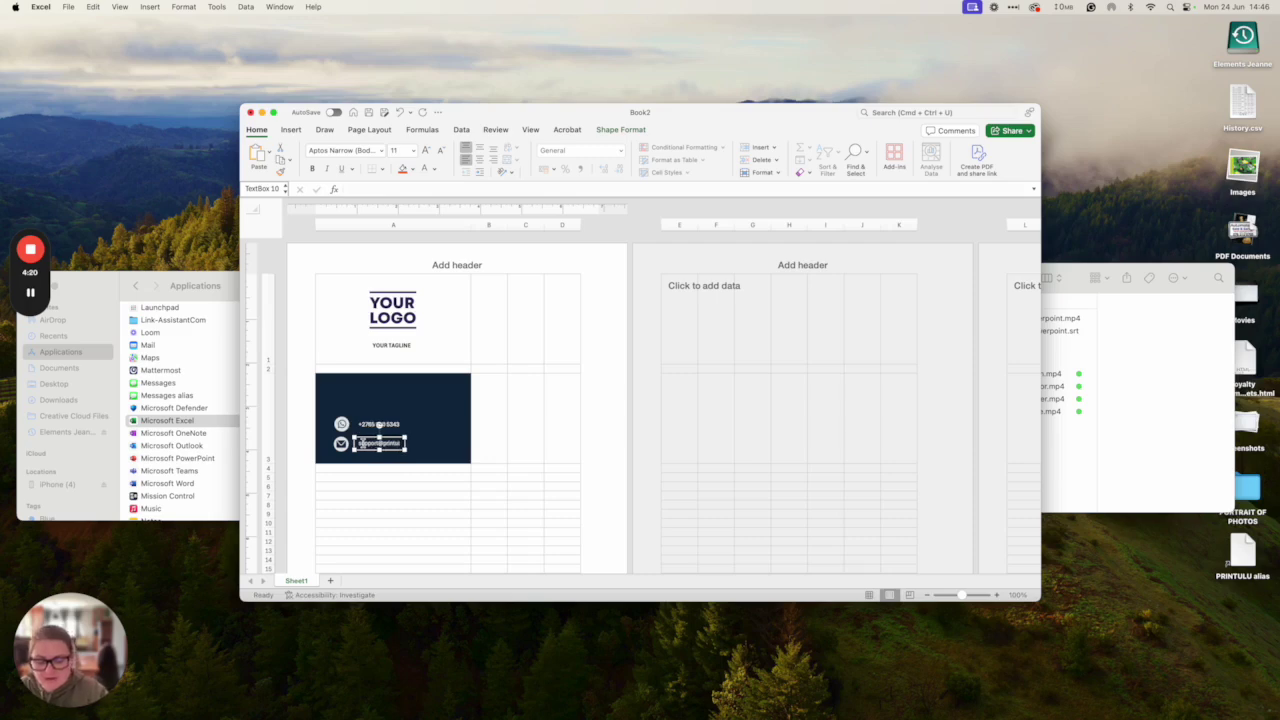
type("u.co.za")
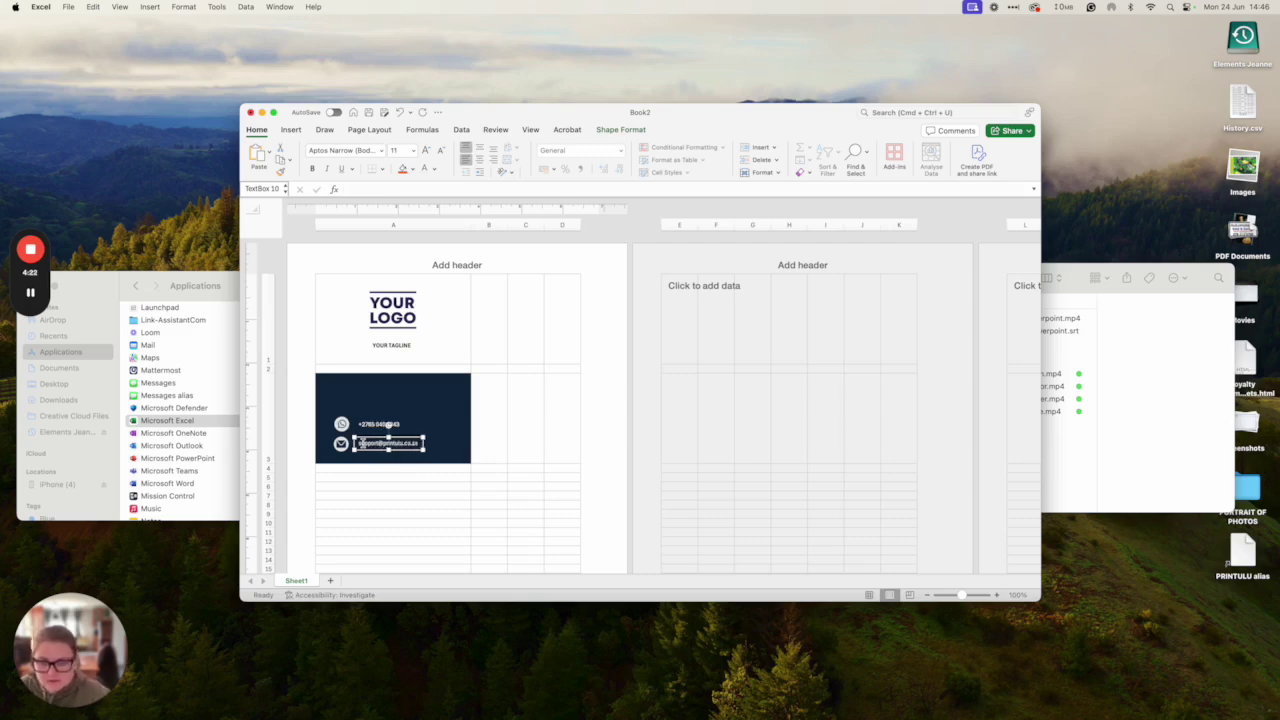
left_click(446, 448)
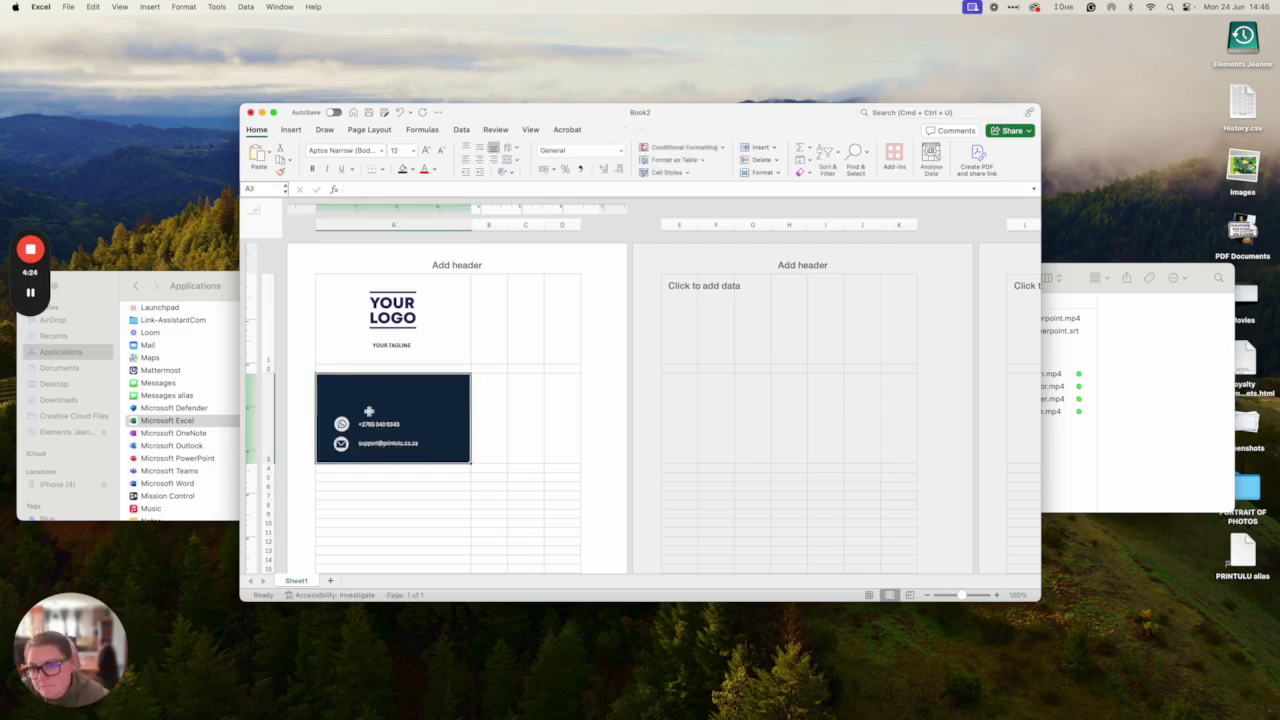
Copy the phone text box to the card's top and replace its text with the person's name and 'Designer'.
left_click(388, 424)
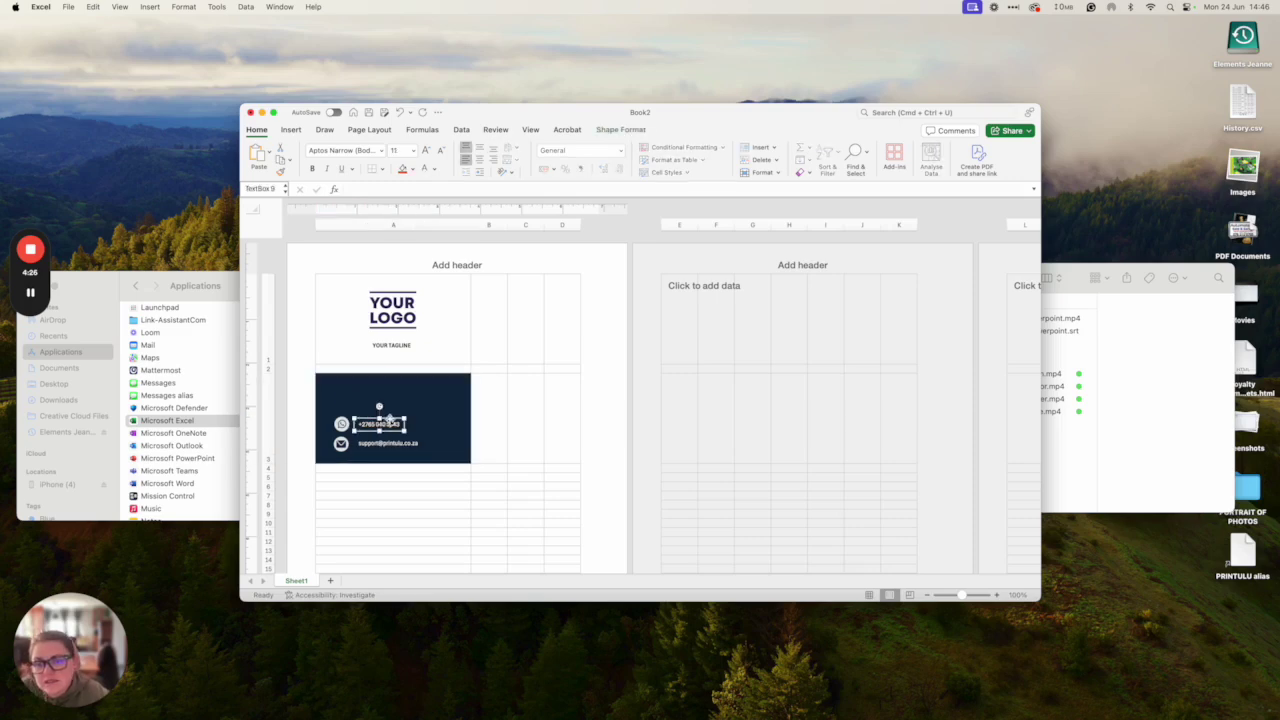
right_click(388, 422)
left_click(394, 411)
right_click(377, 406)
left_click(392, 411)
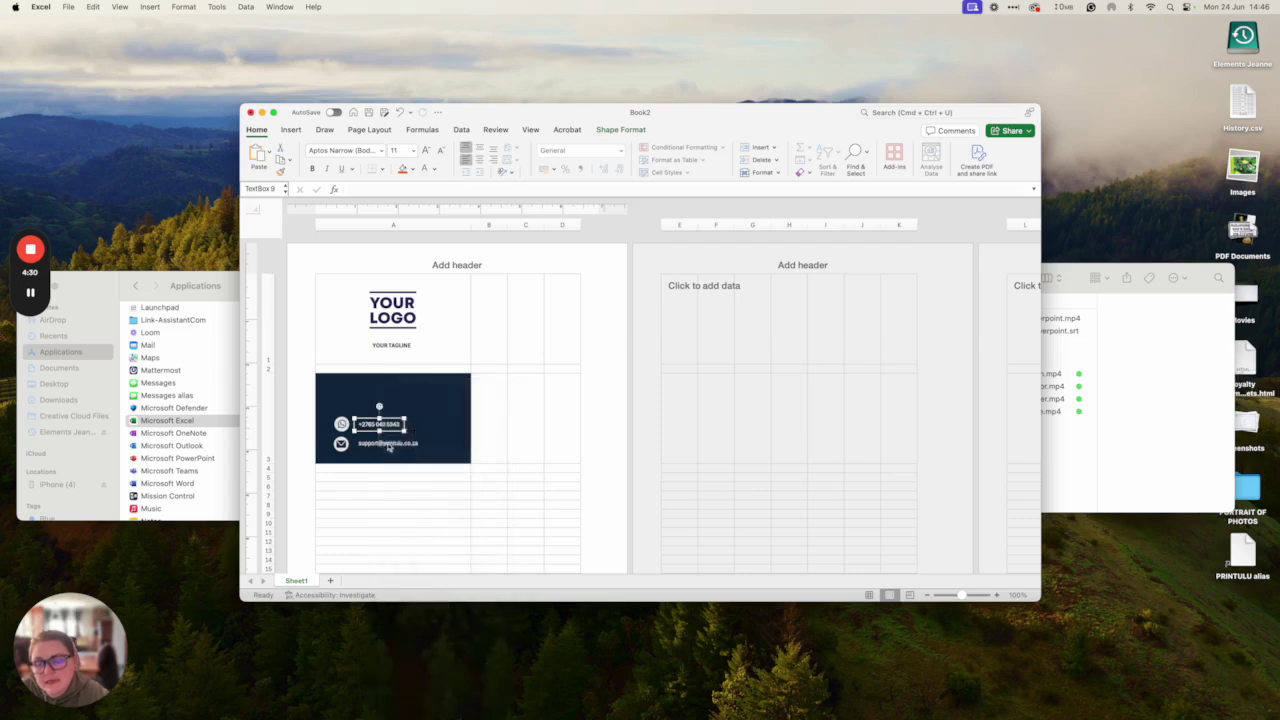
left_click_drag(396, 430, 369, 401)
triple_click(369, 401)
key("BackSpace")
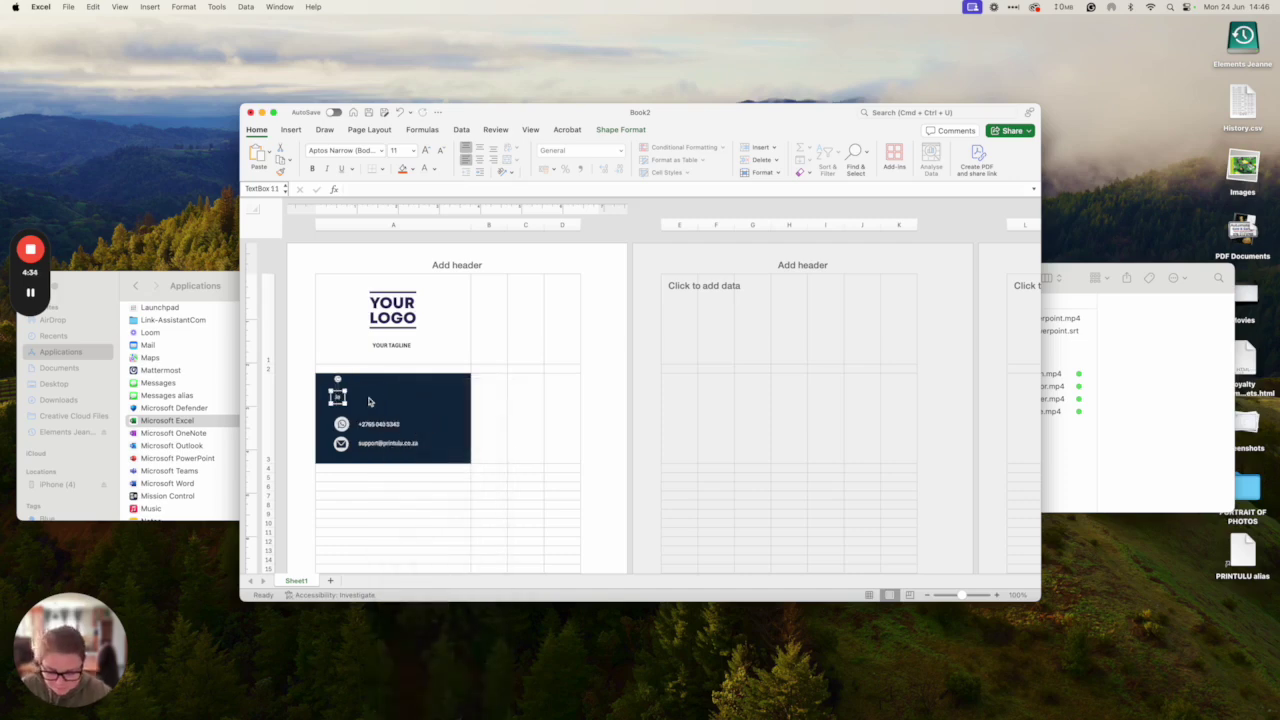
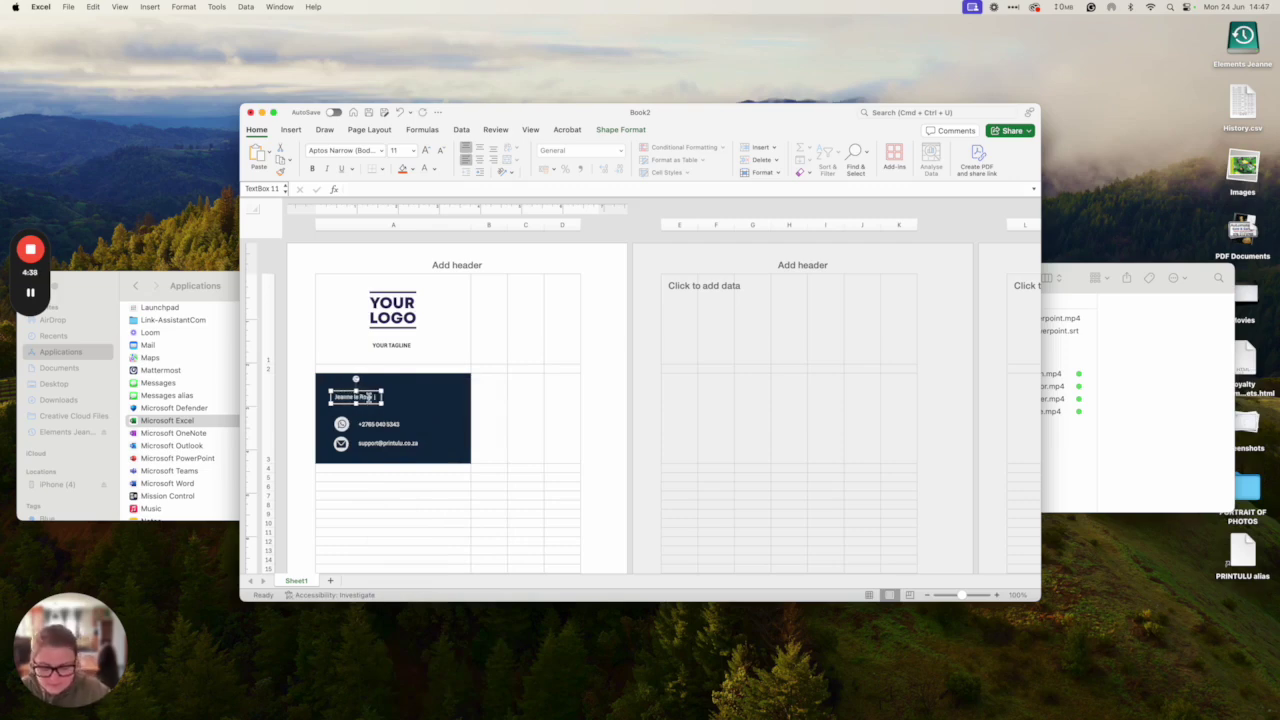
type("Desig")
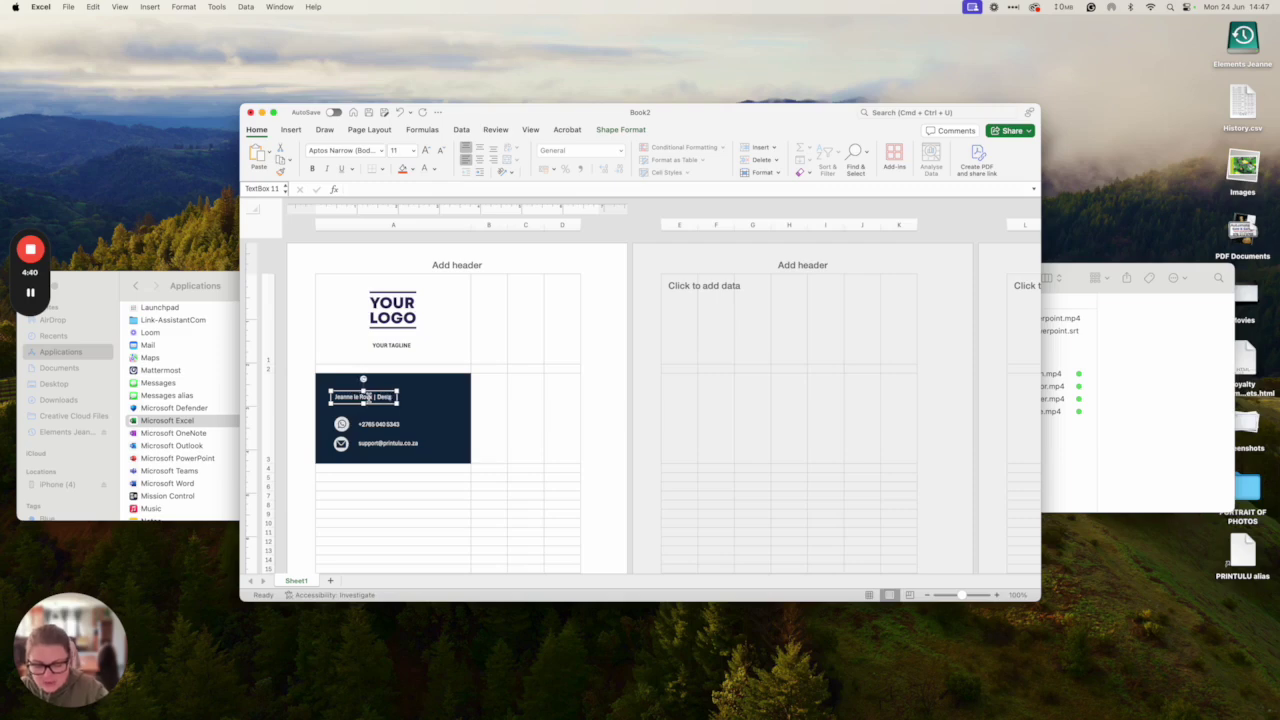
type("ner")
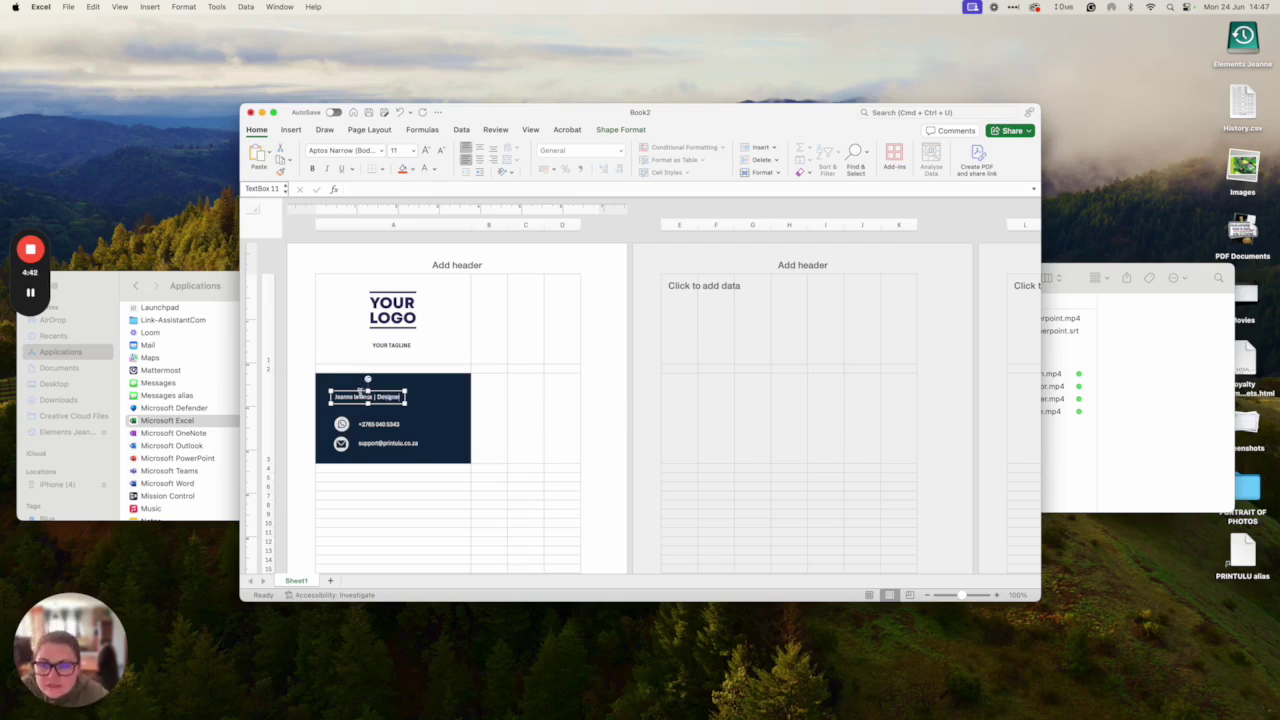
left_click_drag(357, 389, 375, 397)
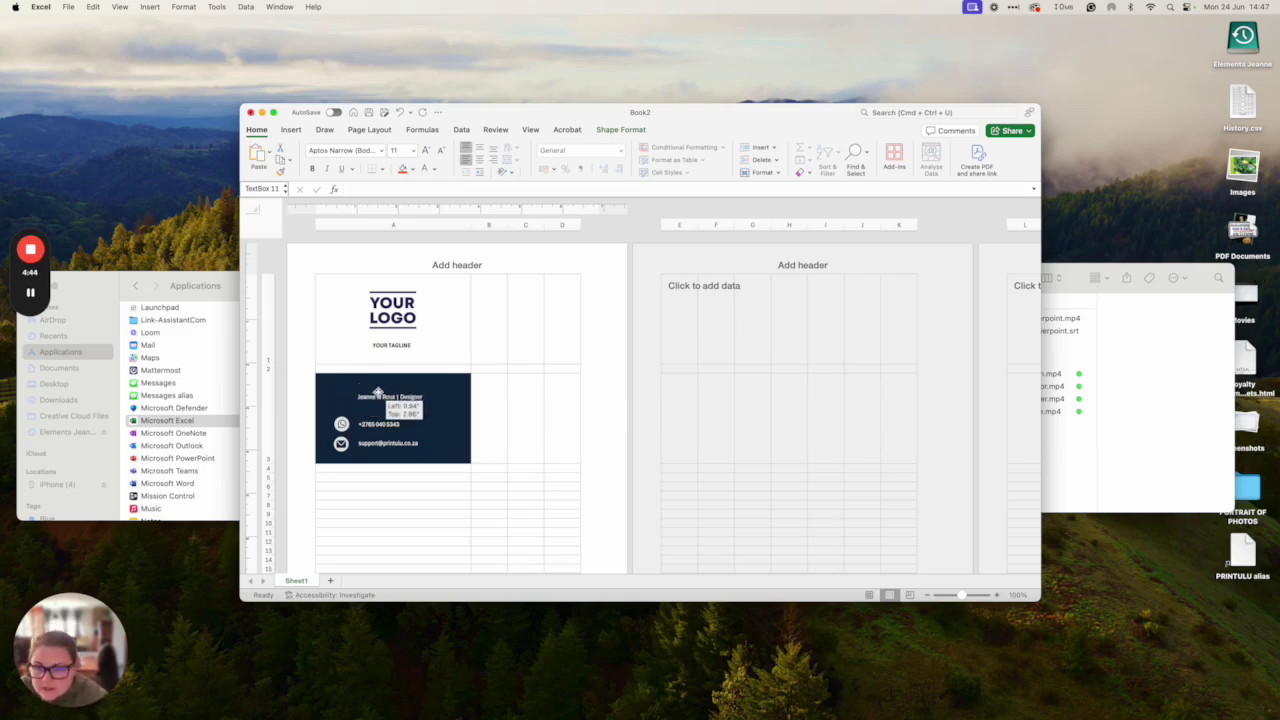
Set the name-and-title line to 14 point.
key("super+a")
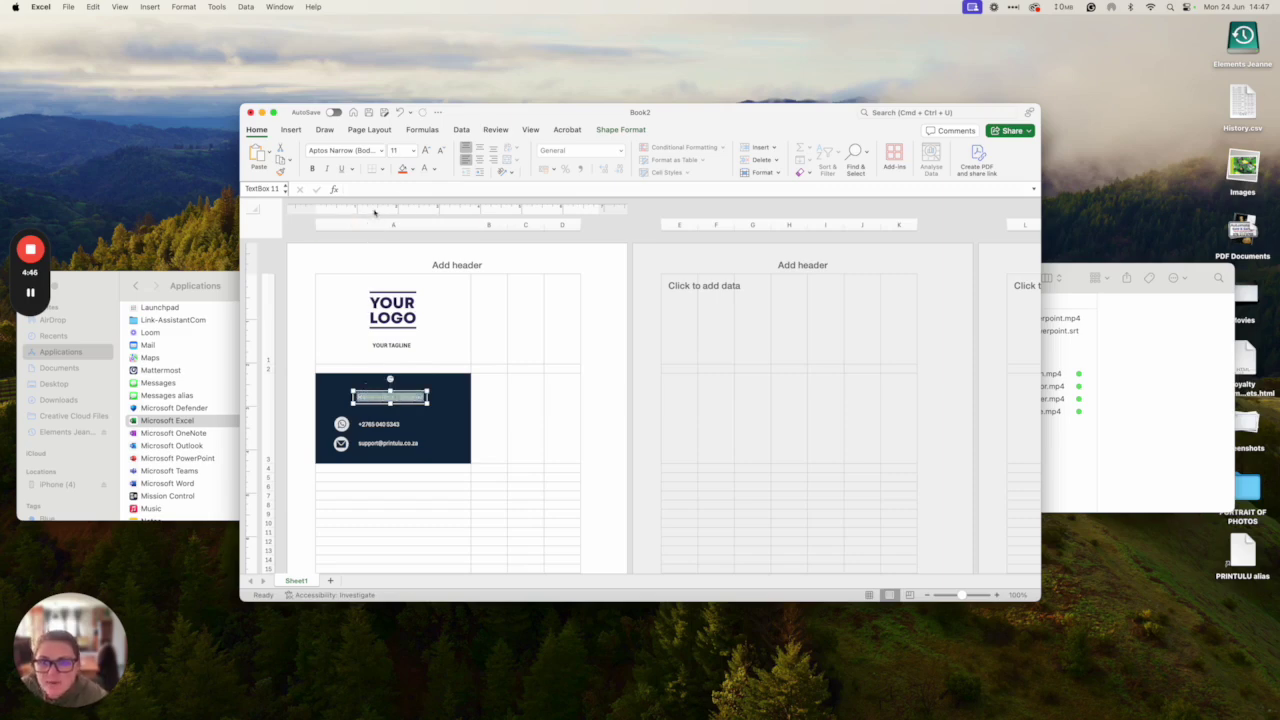
left_click(413, 151)
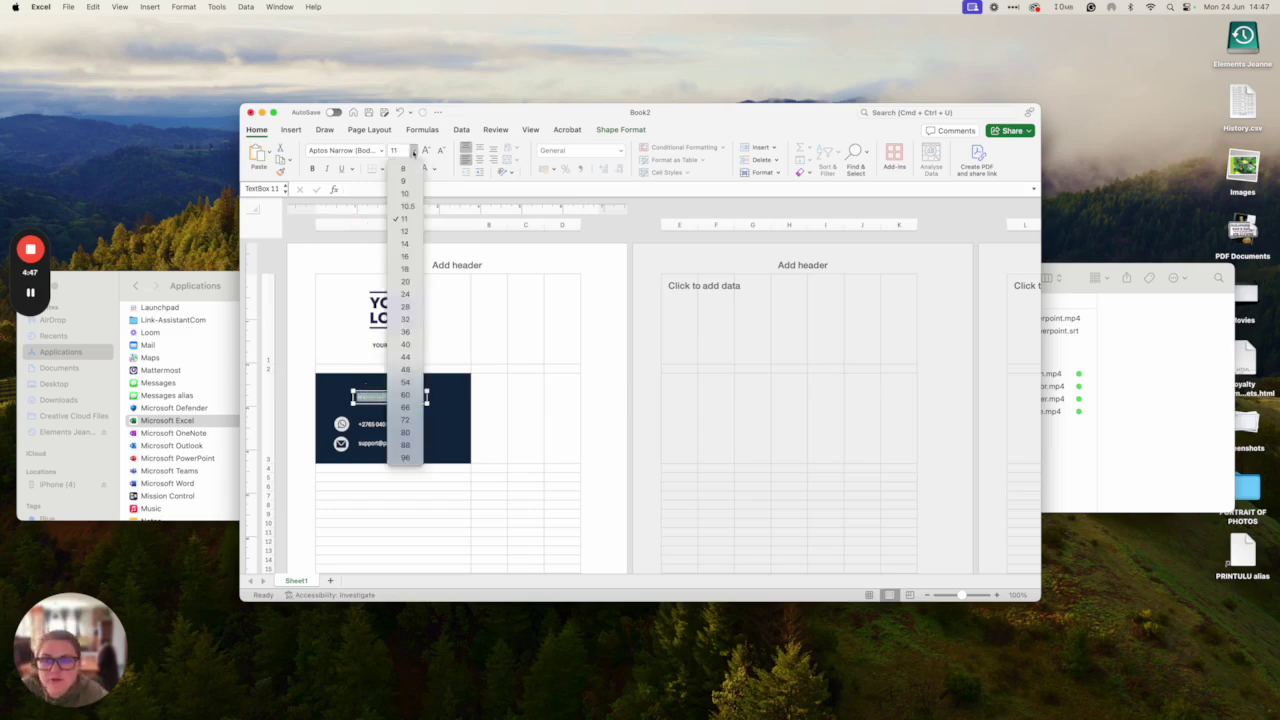
left_click(402, 244)
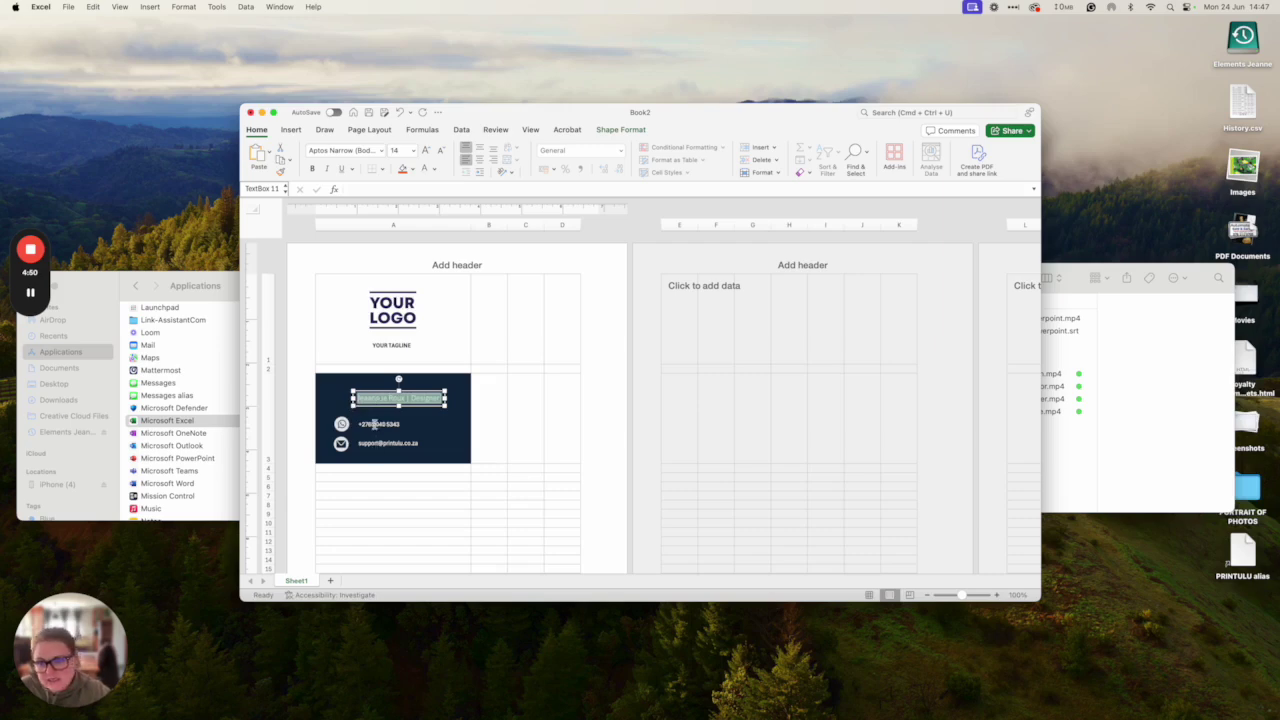
Nudge the phone and email icons and text boxes slightly higher on the card.
left_click(341, 424)
left_click(390, 443, "shift")
left_click(342, 446, "shift")
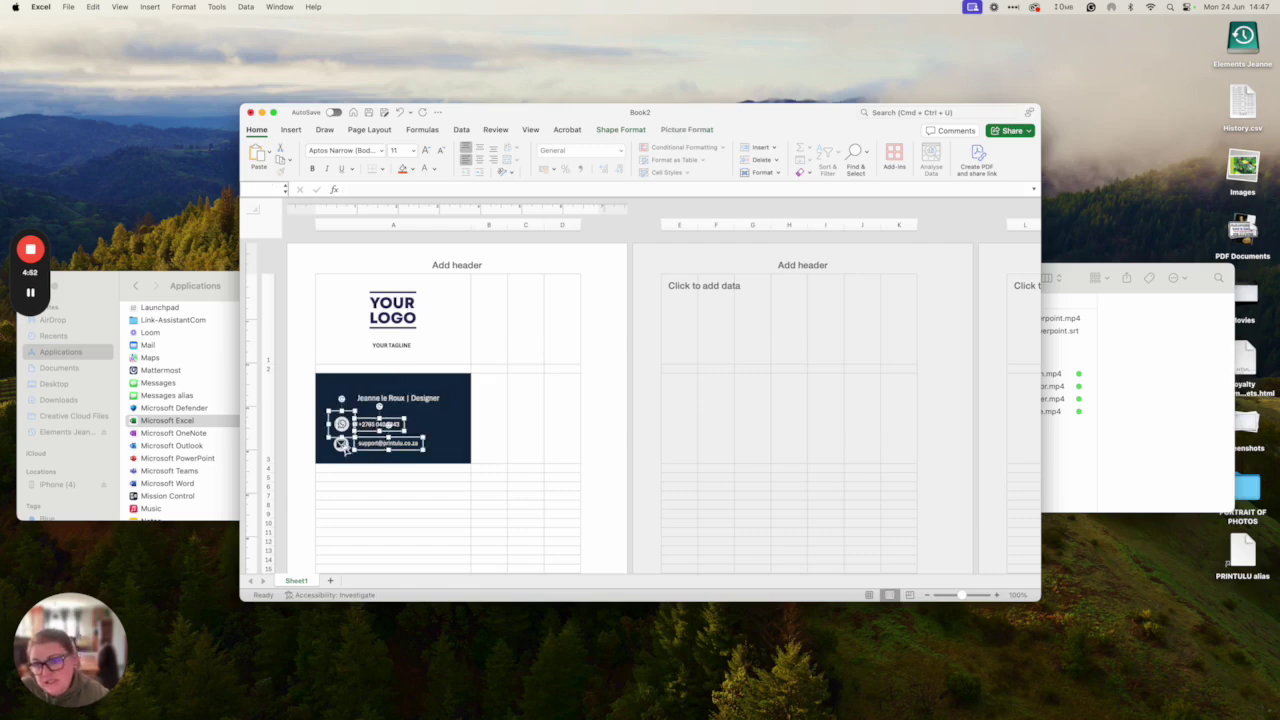
key("Up")
key("Up")
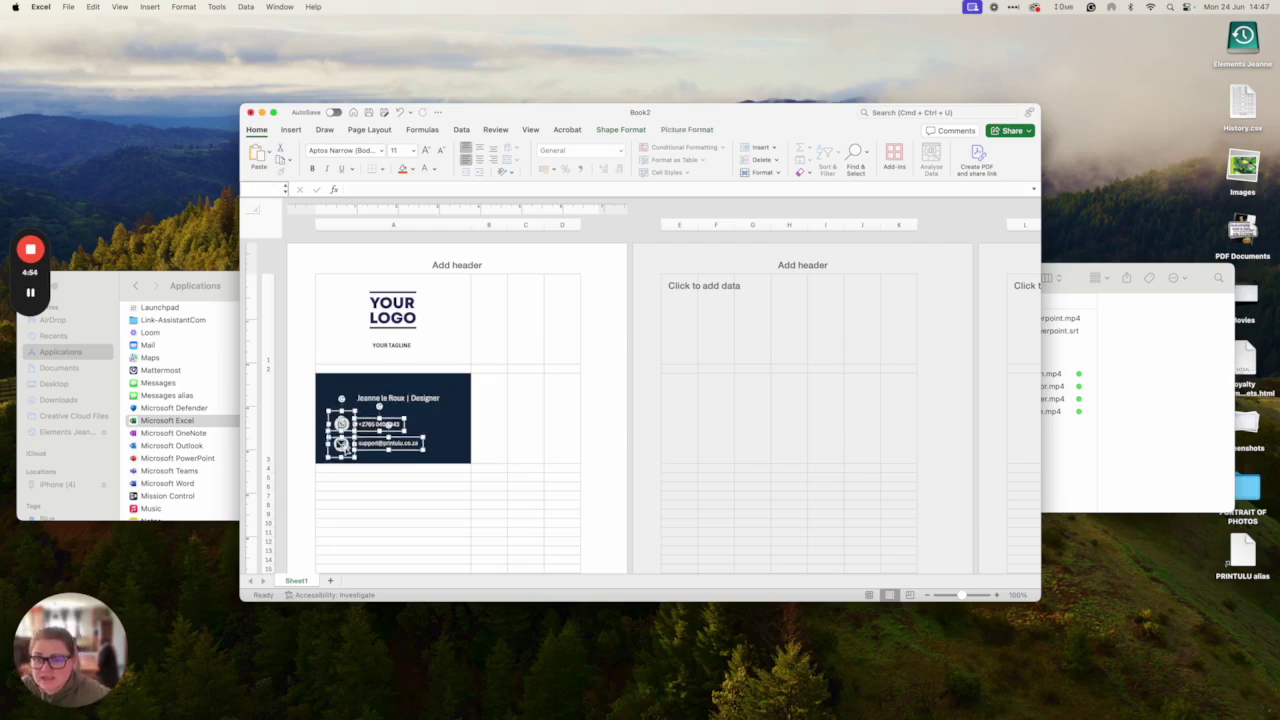
key("Up")
key("Up")
key("Up")
key("Up")
key("Up")
key("Up")
key("Up")
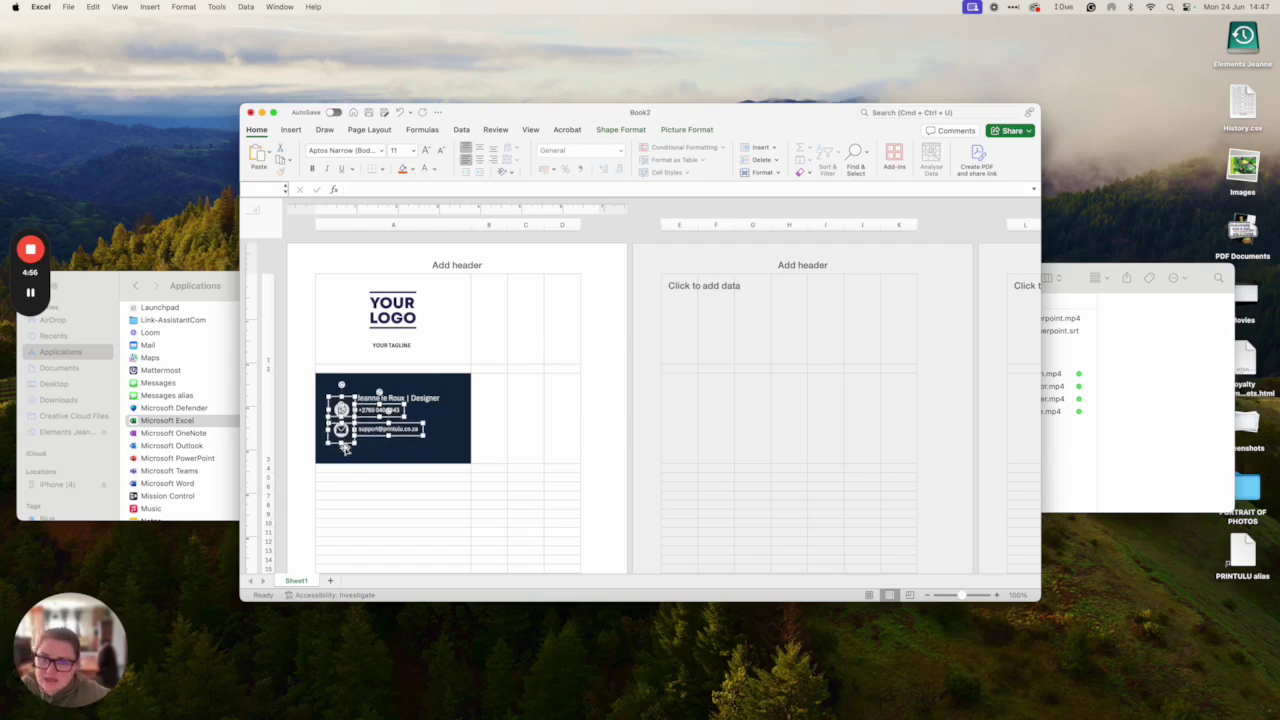
key("Up")
key("Up")
key("Up")
key("Up")
key("Down")
key("Down")
key("Down")
key("Down")
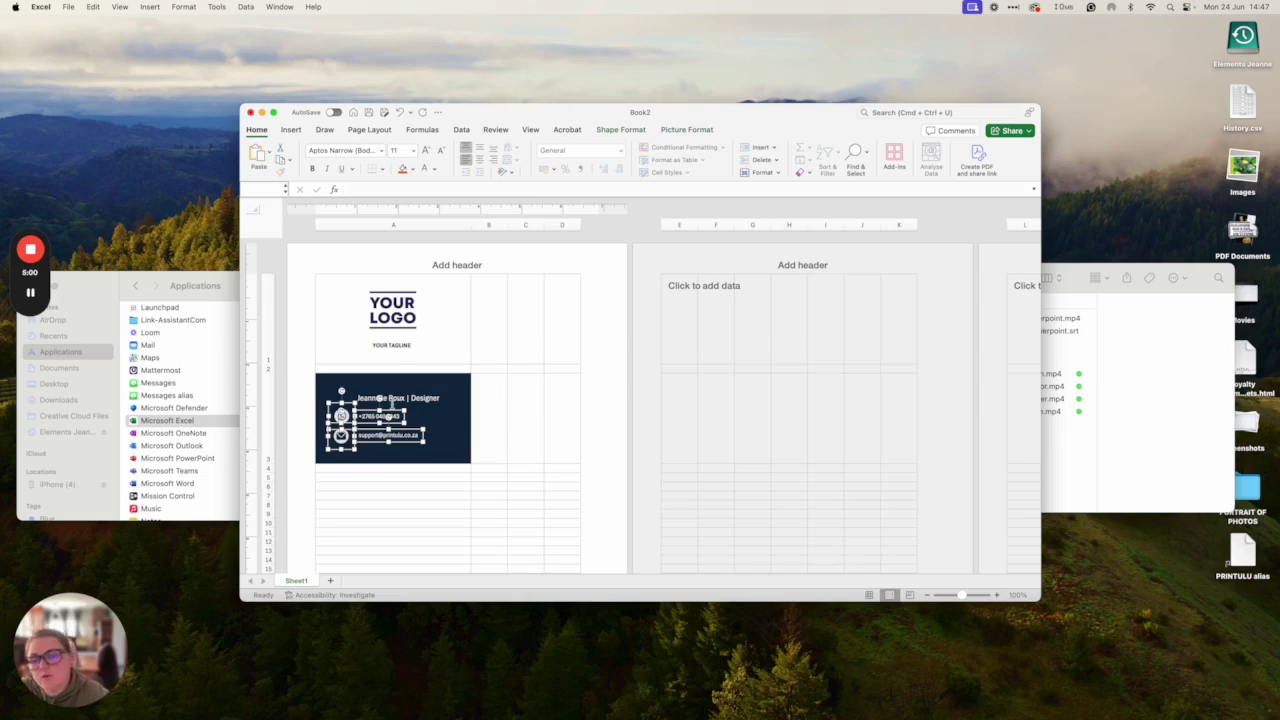
Make the name part of the title line bold.
left_click(393, 398)
left_click_drag(408, 398, 356, 398)
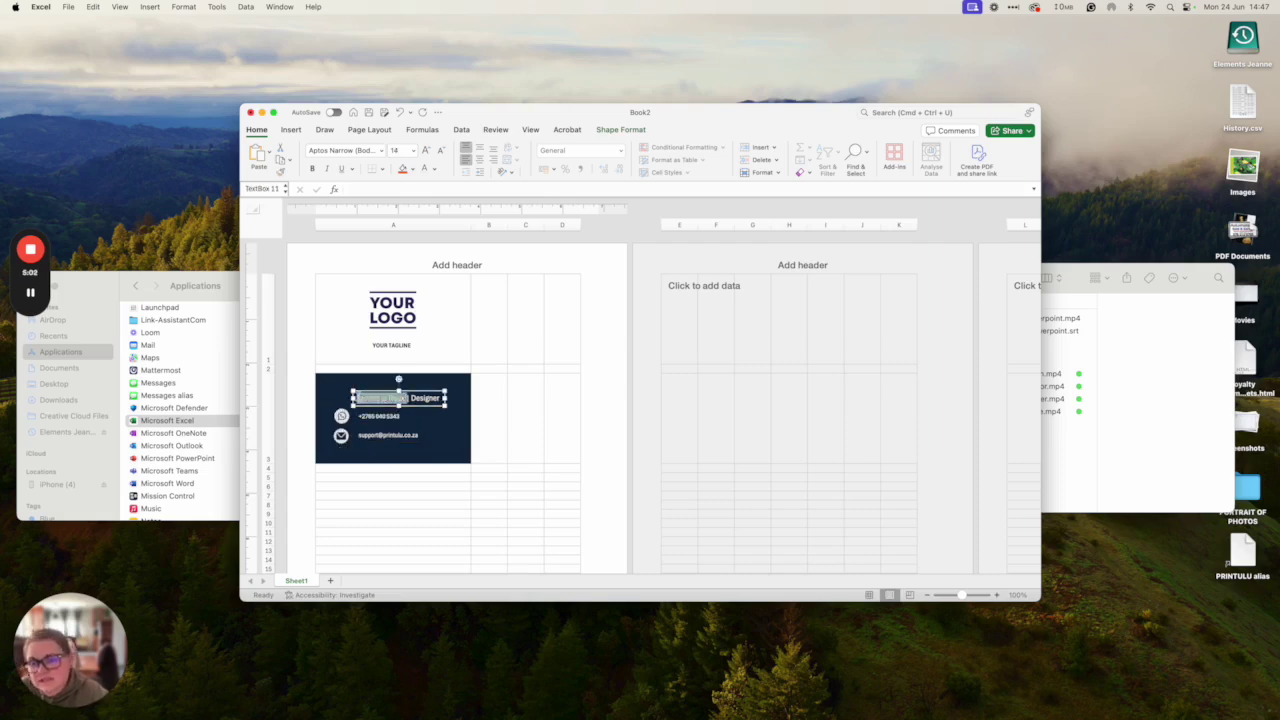
left_click(312, 168)
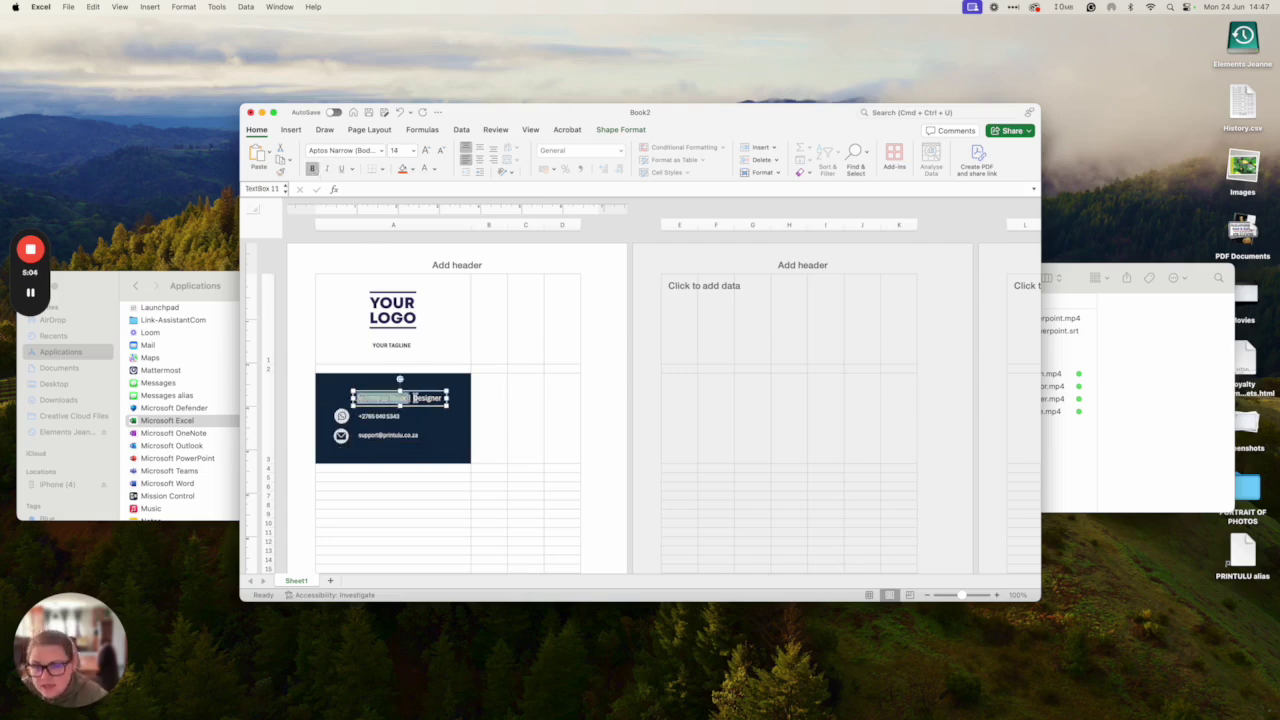
left_click(413, 398)
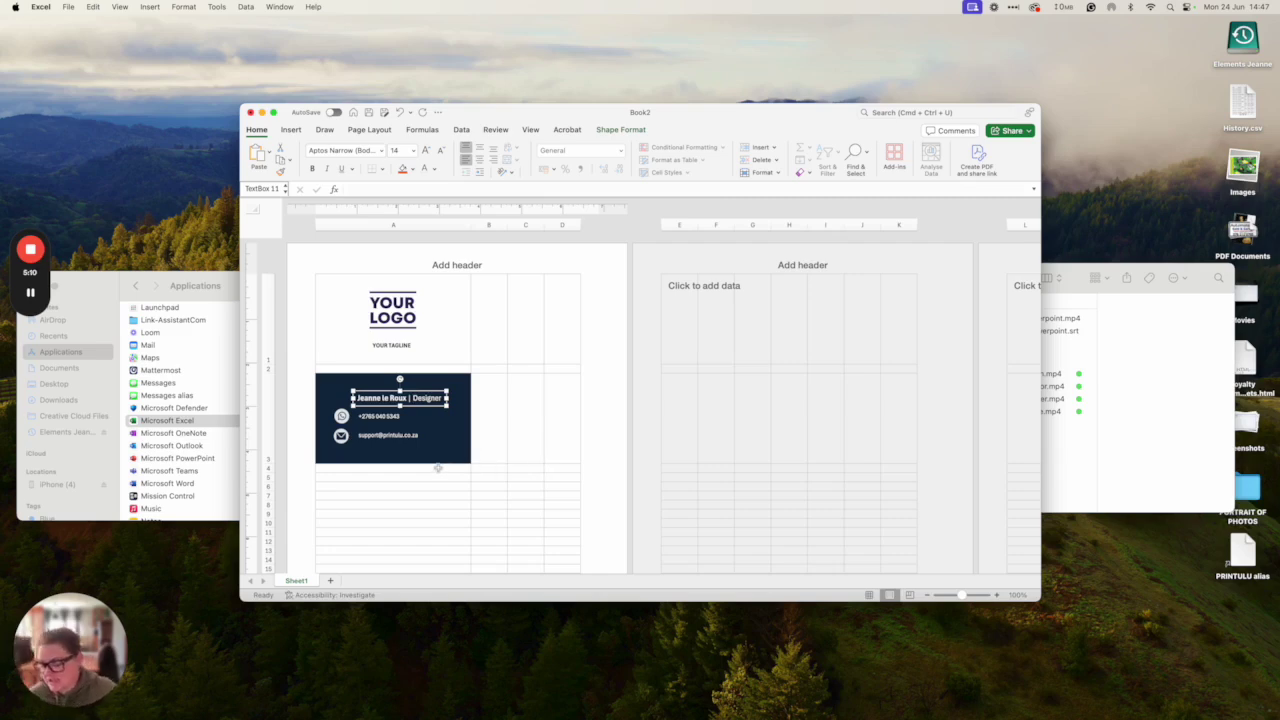
left_click(68, 7)
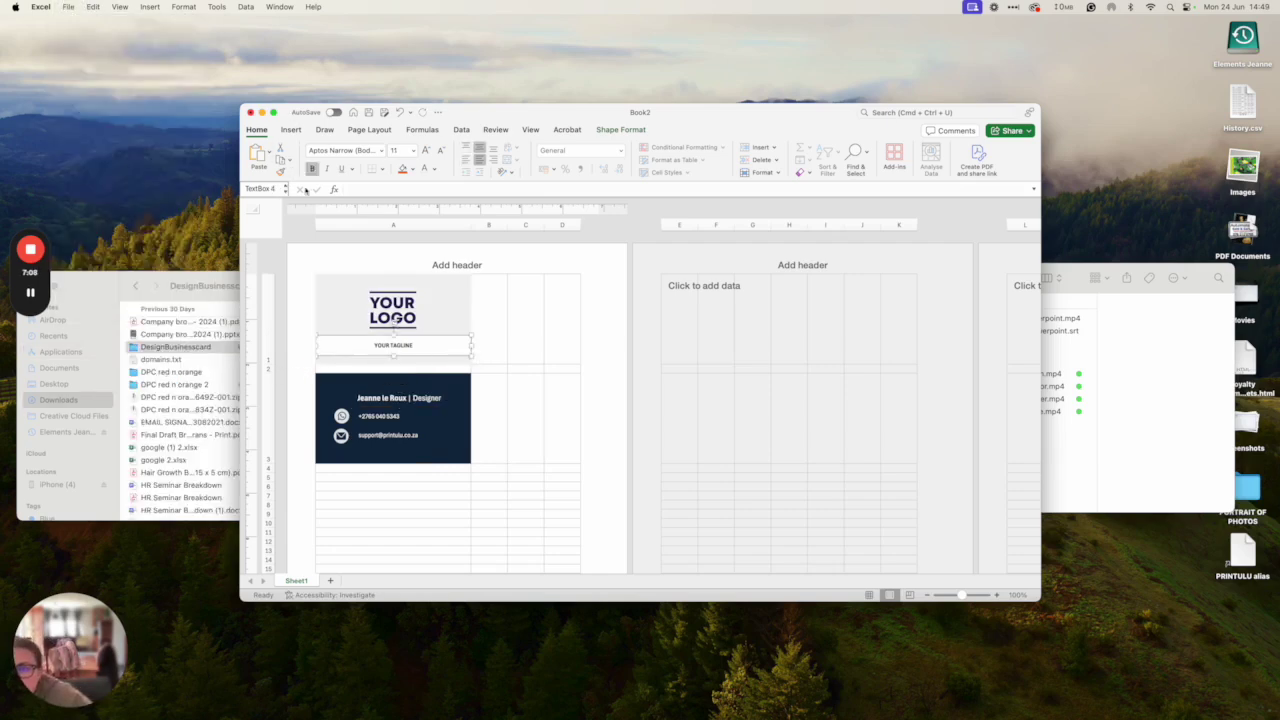
Save the workbook under its current name.
left_click(396, 317)
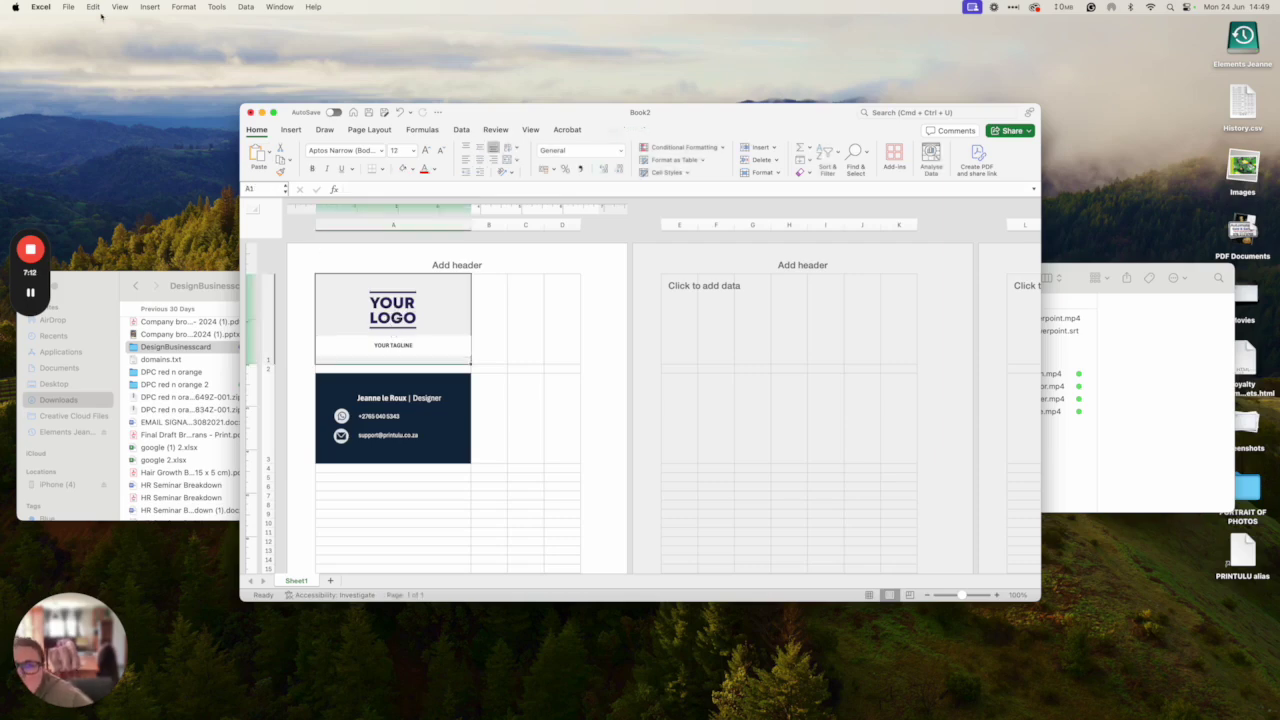
left_click(72, 6)
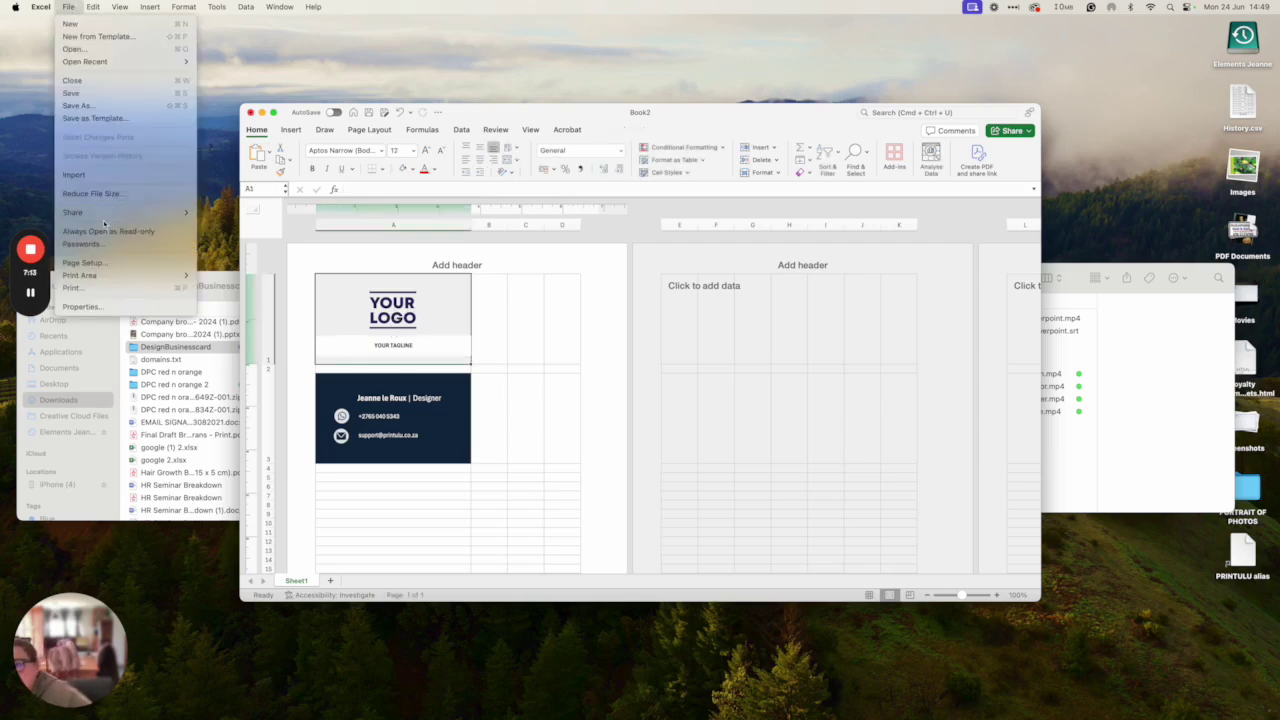
left_click(80, 105)
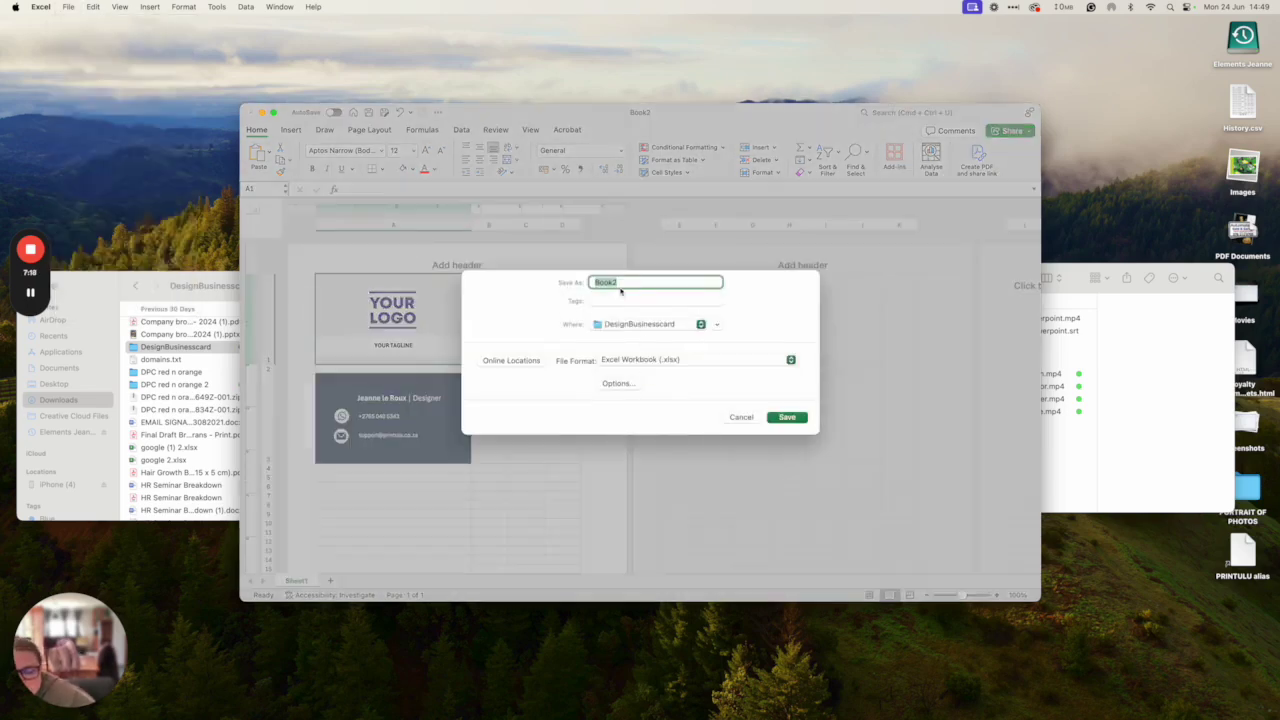
key("Return")
Export the card as BusinessCardExcel.pdf, replacing the earlier file, then switch to Finder.
left_click(40, 6)
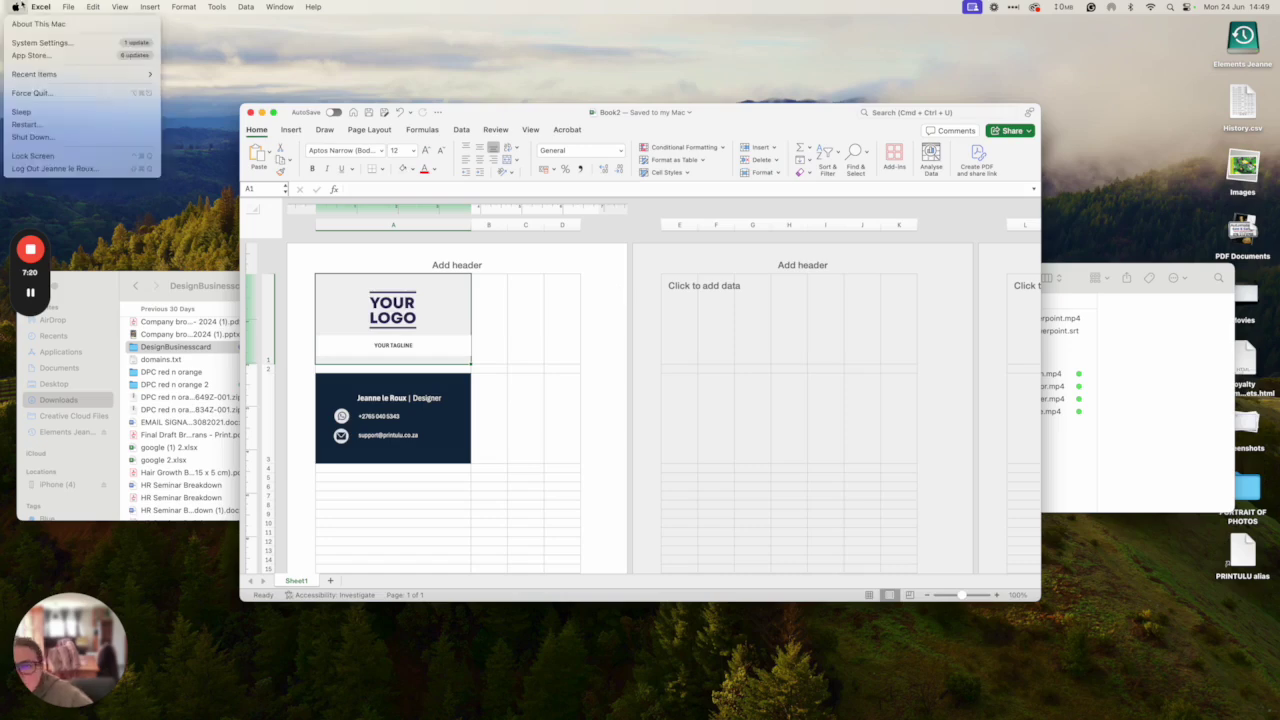
left_click(80, 105)
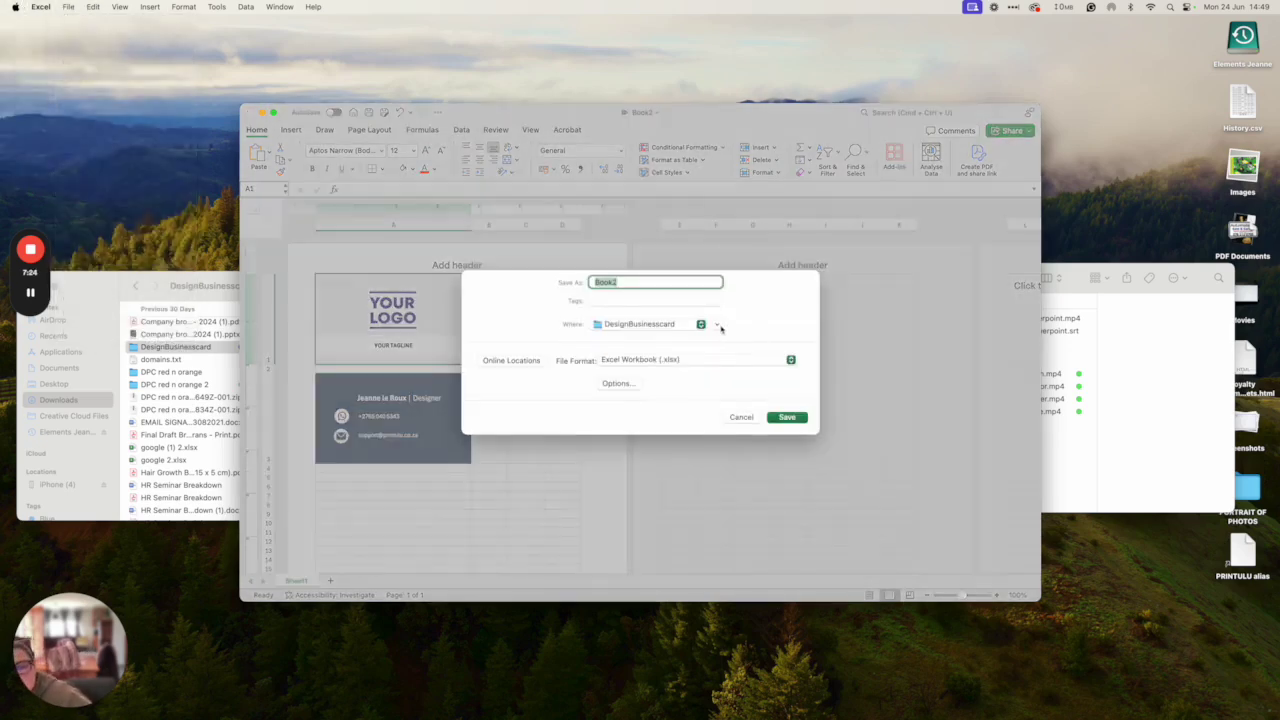
left_click(717, 325)
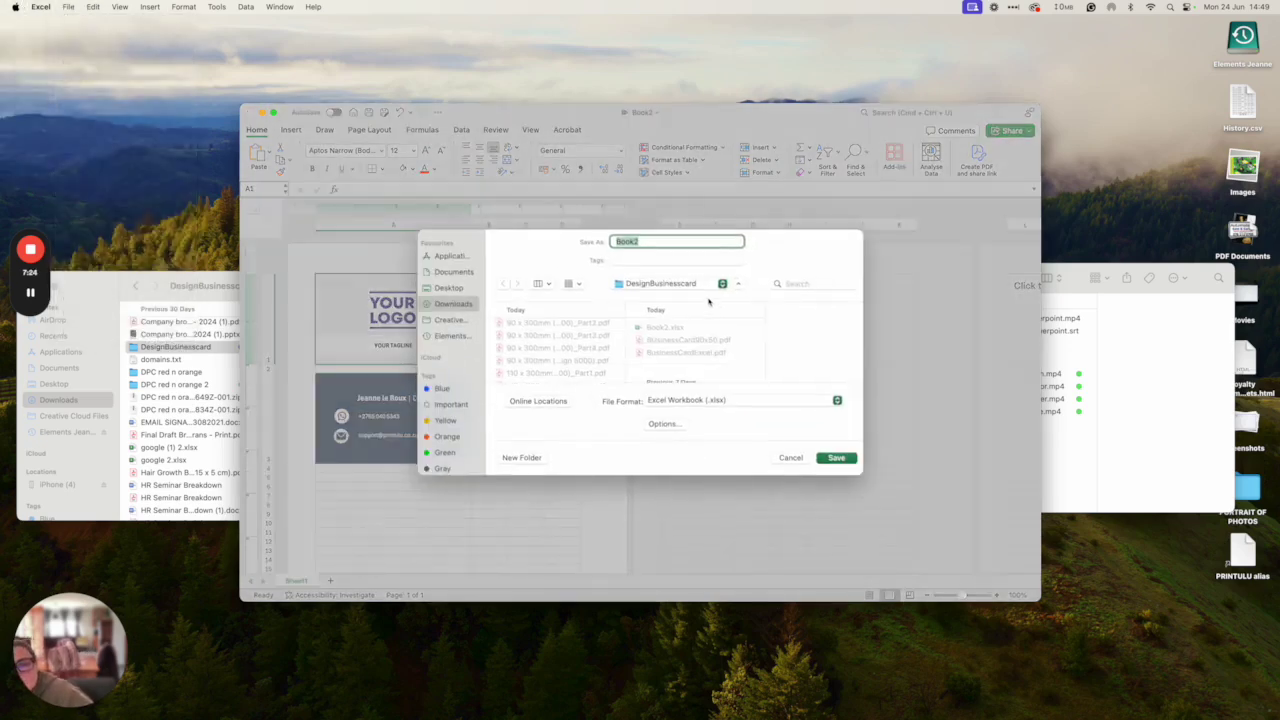
left_click(661, 348)
left_click(685, 406)
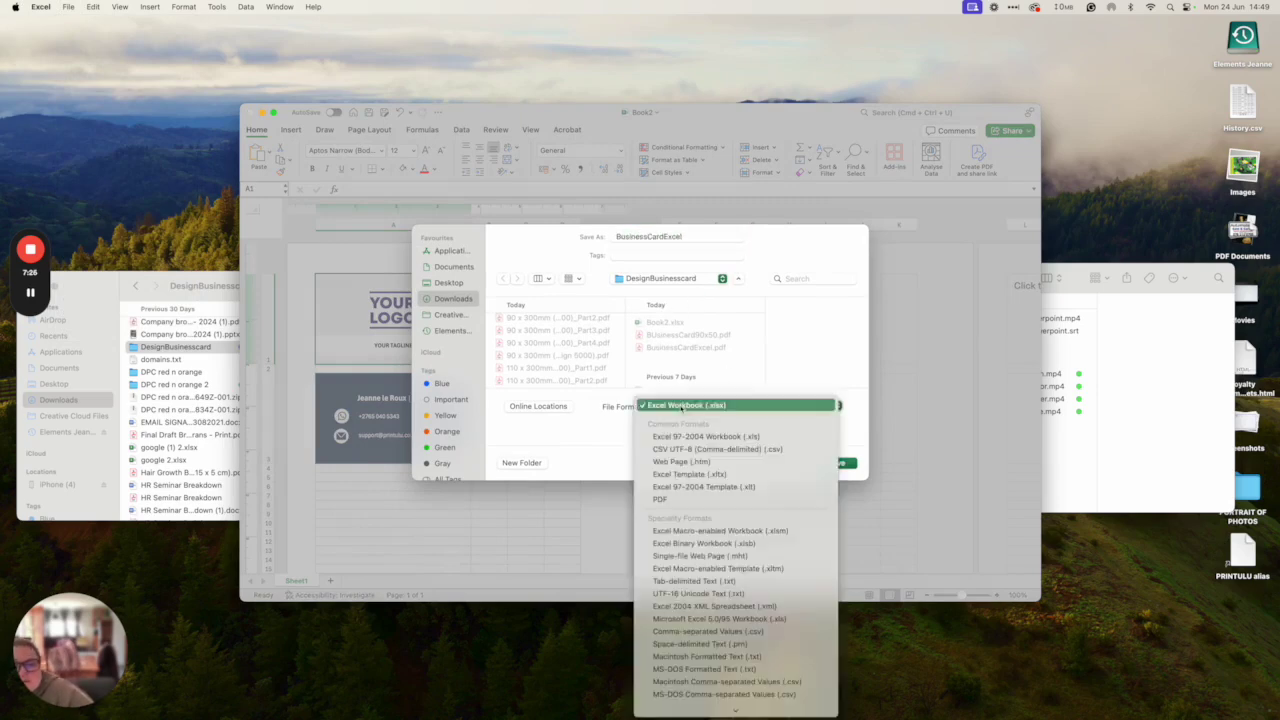
left_click(676, 500)
left_click(838, 463)
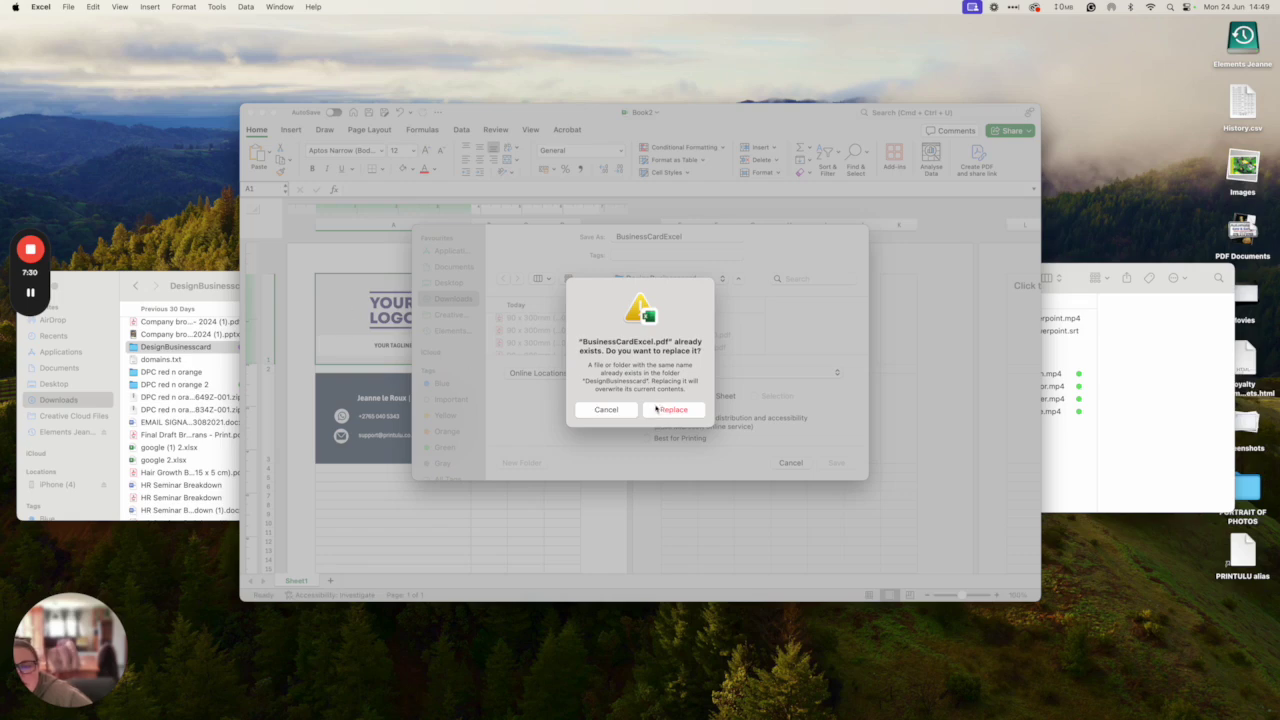
left_click(658, 410)
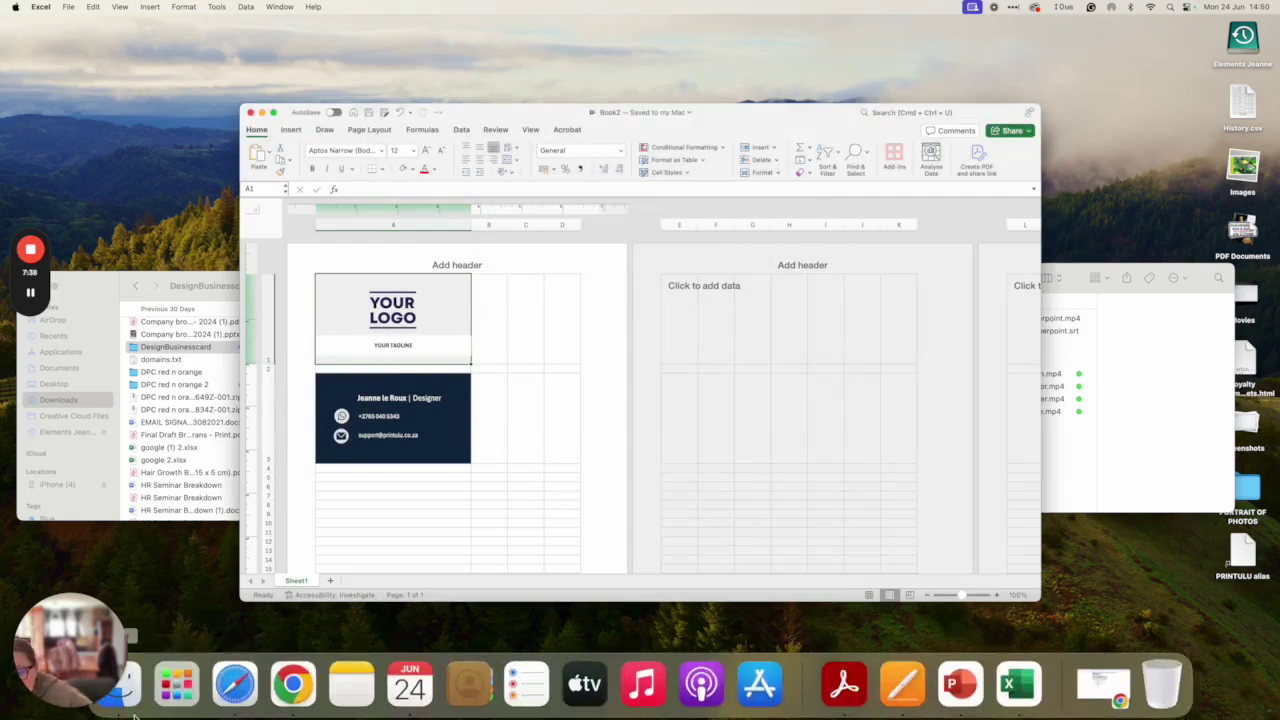
left_click(117, 712)
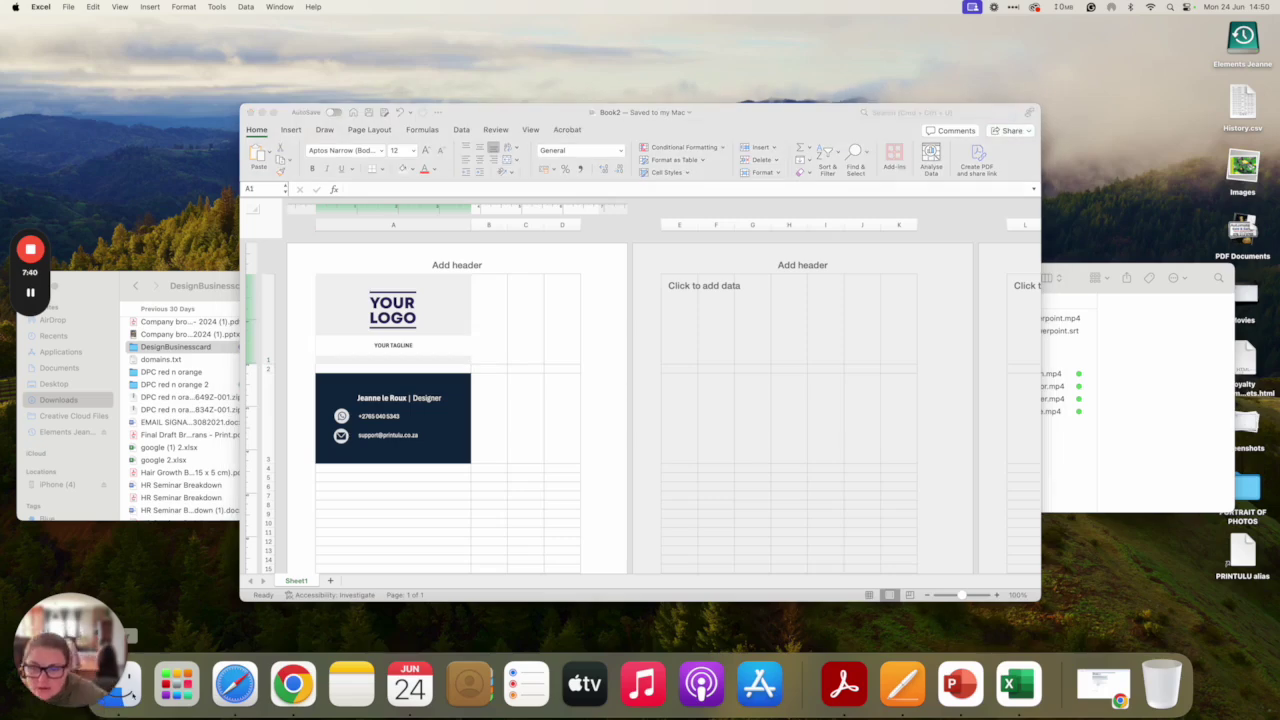
left_click(125, 686)
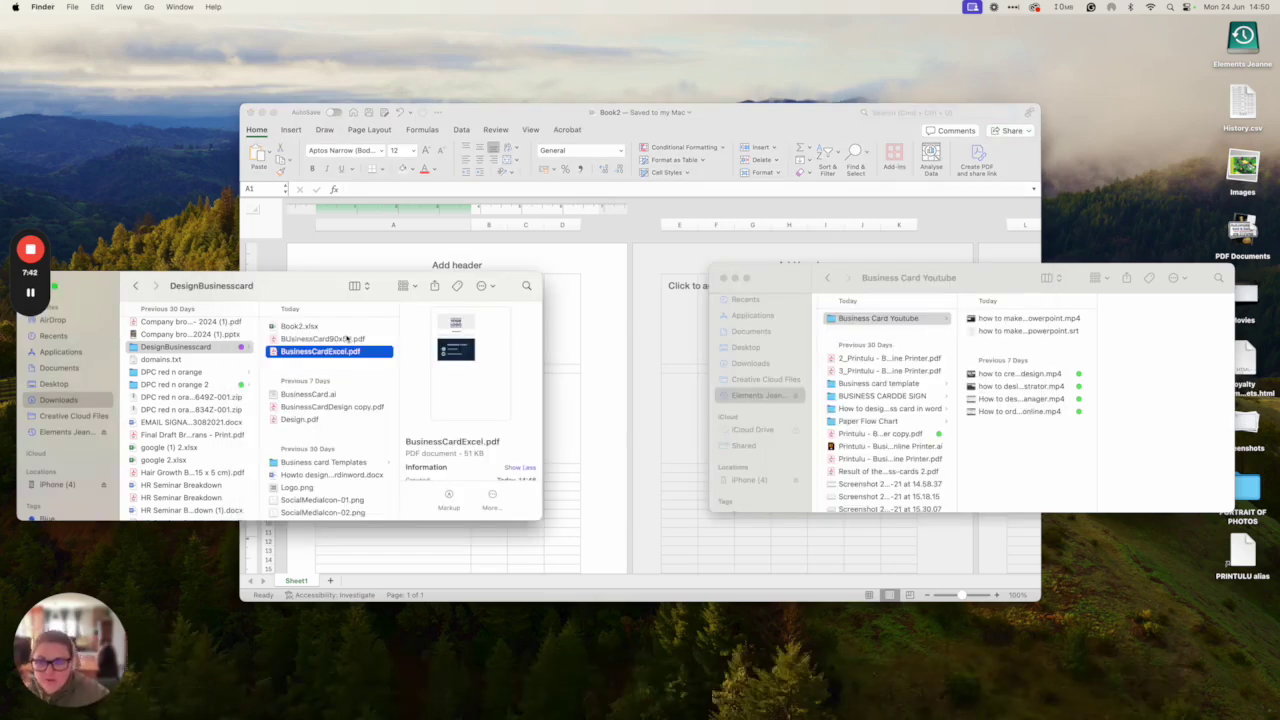
double_click(319, 352)
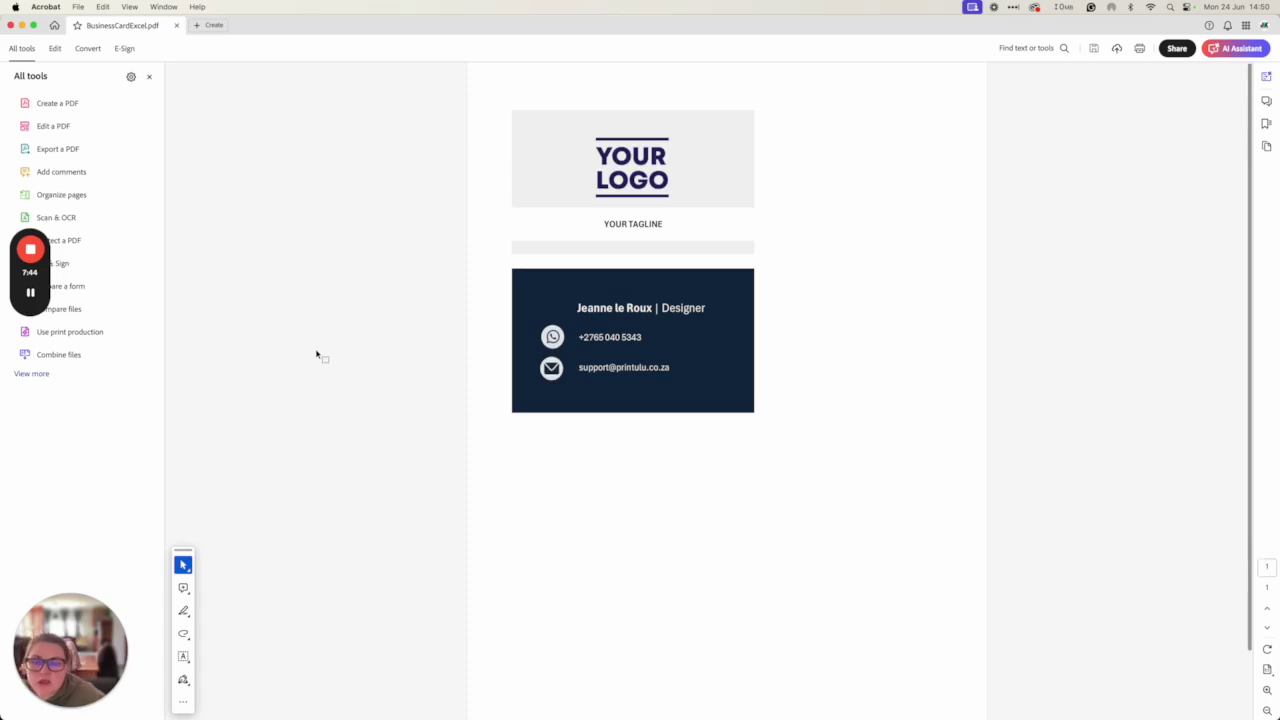